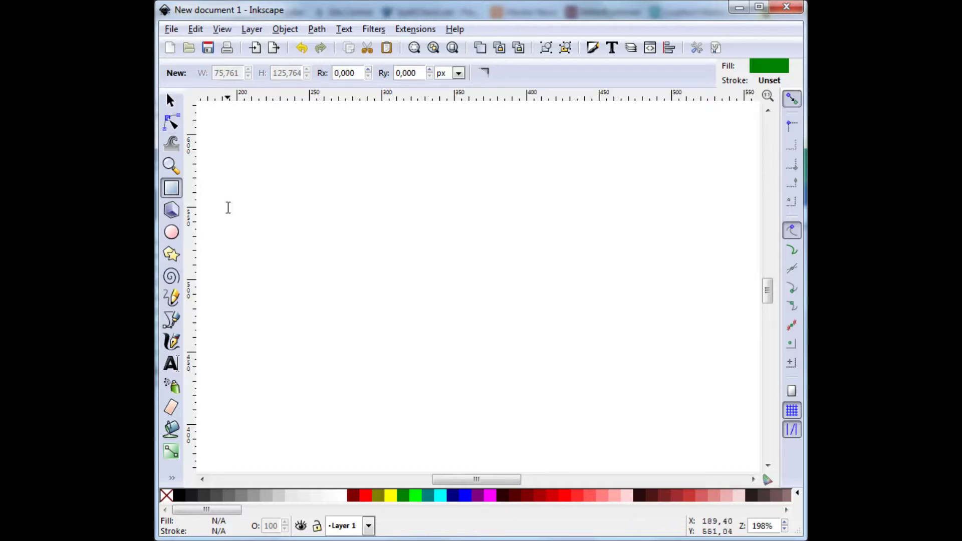
- Draw a navy-filled rectangle near the page centre and set the text size to 12
{"action": "left_click_drag", "start_coordinate": [383, 190], "coordinate": [497, 342]}
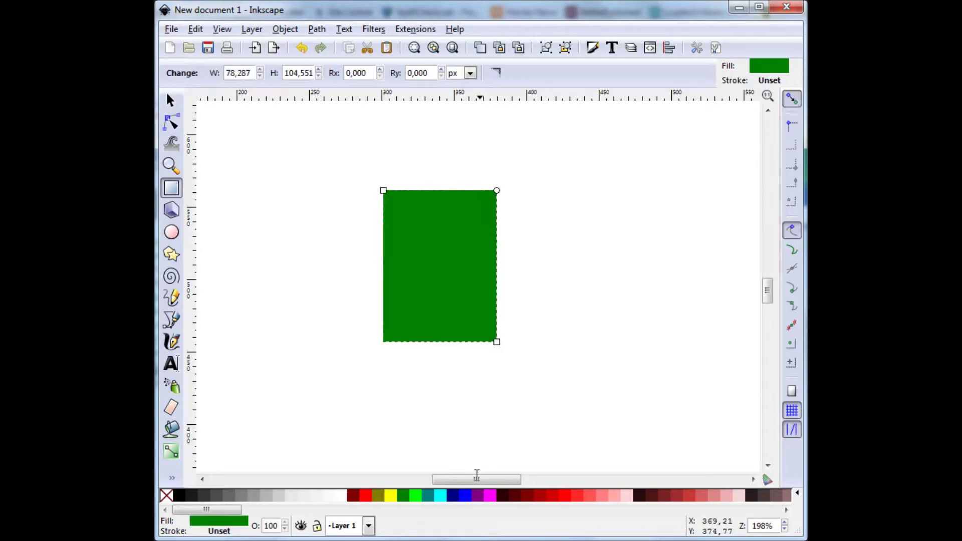
{"action": "left_click", "coordinate": [453, 497]}
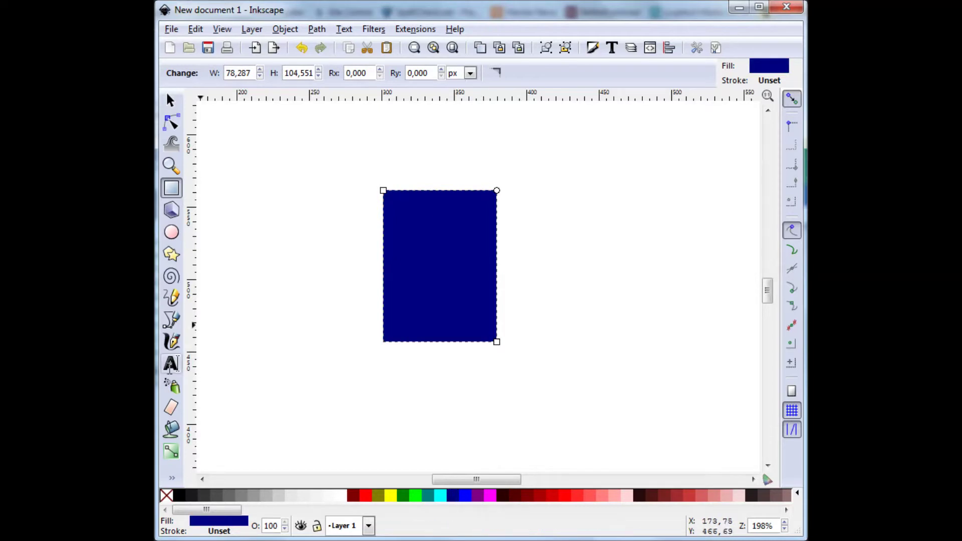
{"action": "left_click", "coordinate": [171, 363]}
{"action": "left_click", "coordinate": [395, 323]}
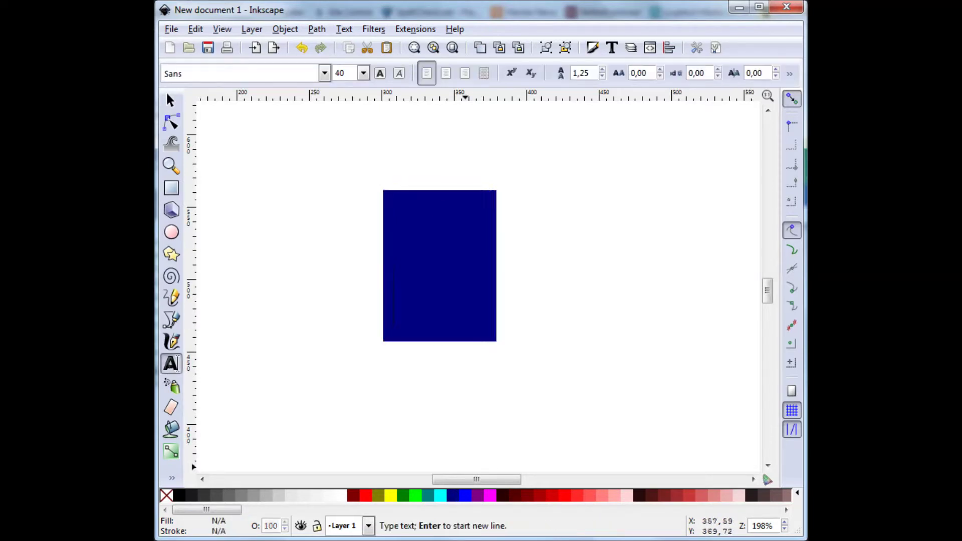
{"action": "left_click", "coordinate": [364, 73]}
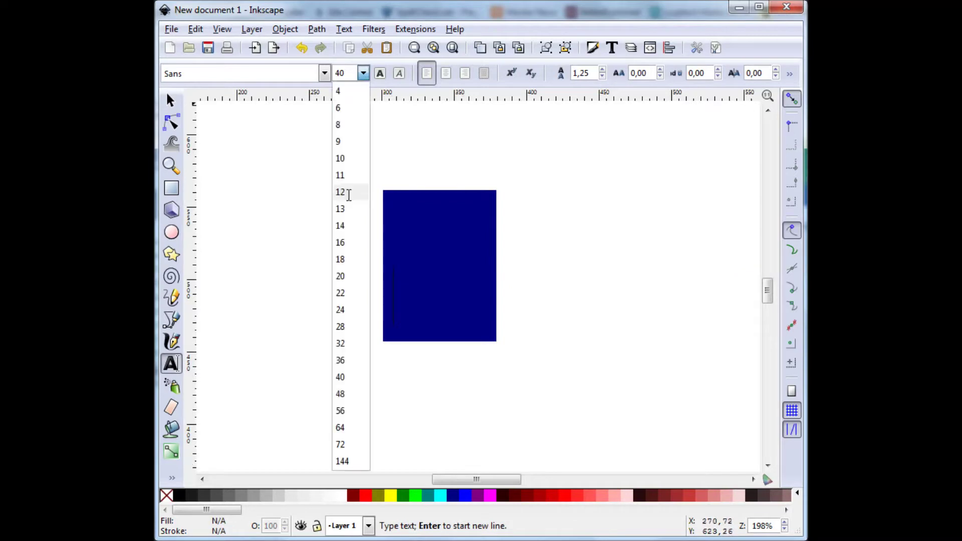
{"action": "left_click", "coordinate": [349, 192]}
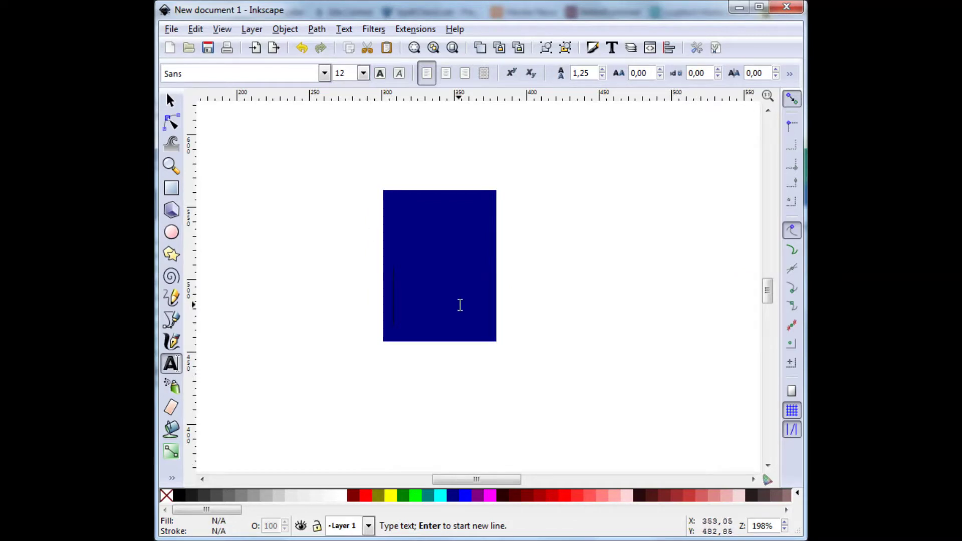
{"action": "key", "text": "F4"}
{"action": "key", "text": "F9"}
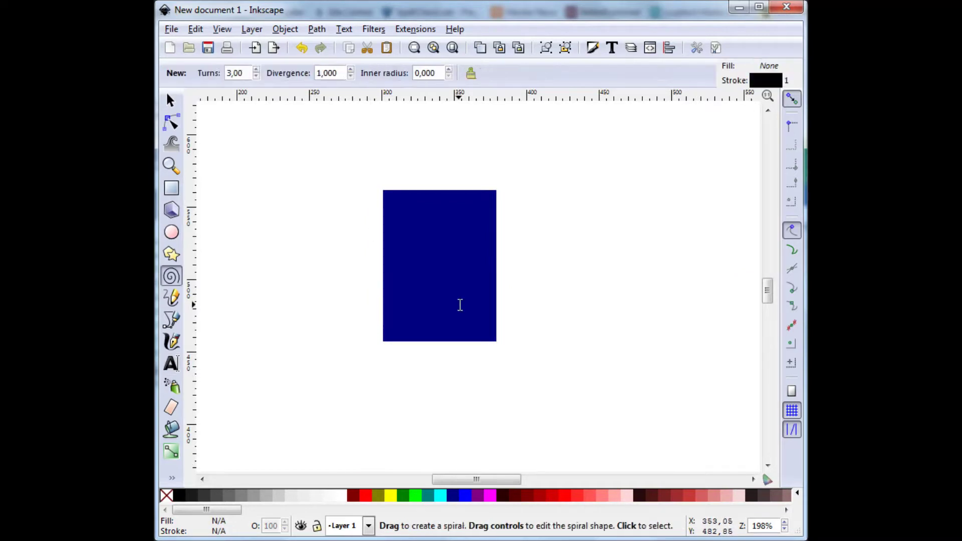
- Add the label 'Arduino' and move it just below the navy rectangle
{"action": "left_click", "coordinate": [171, 363]}
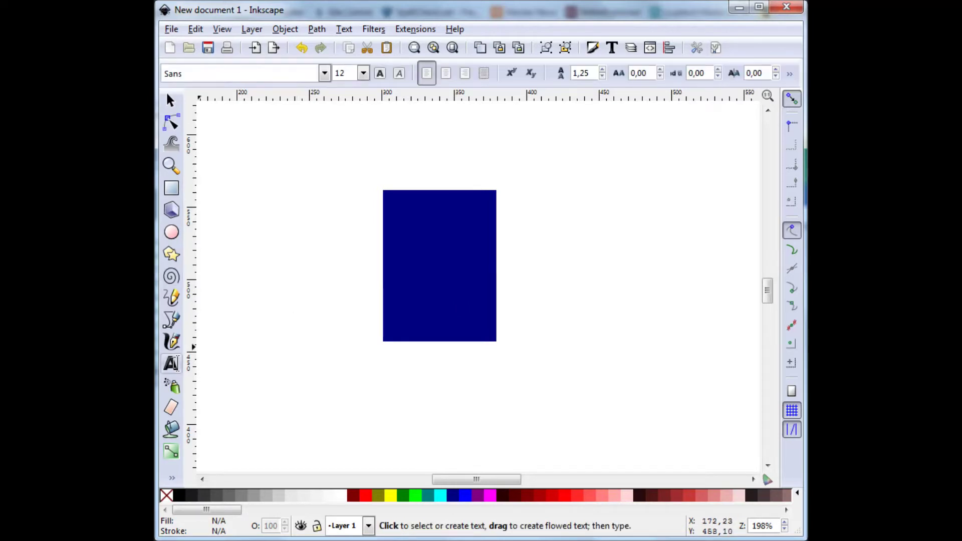
{"action": "left_click", "coordinate": [396, 312]}
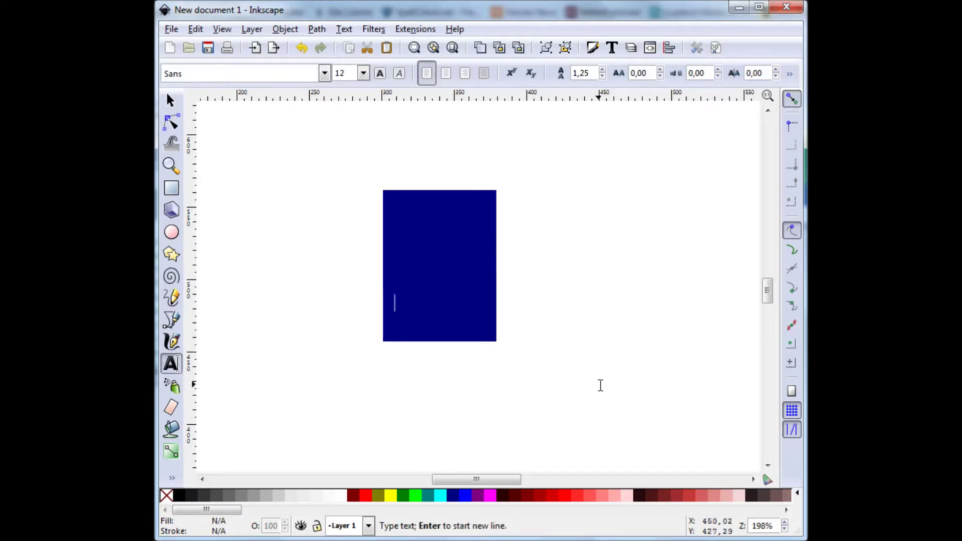
{"action": "type", "text": "Arduino"}
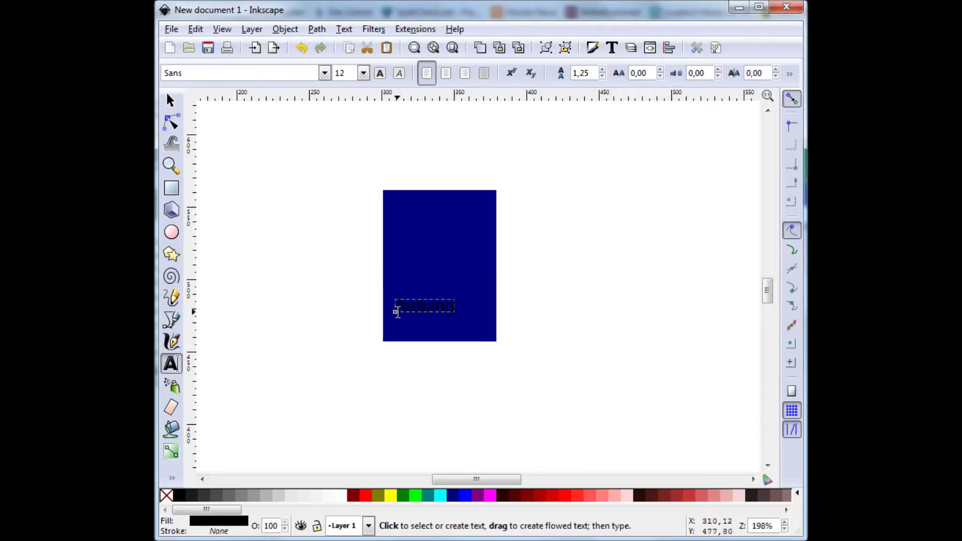
{"action": "left_click_drag", "start_coordinate": [397, 311], "coordinate": [429, 280]}
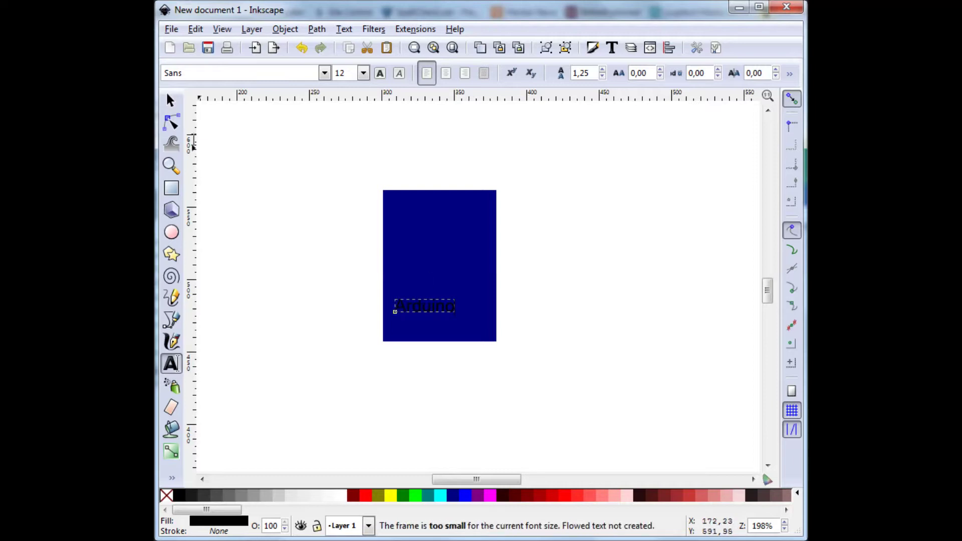
{"action": "left_click", "coordinate": [170, 101]}
{"action": "left_click_drag", "start_coordinate": [406, 312], "coordinate": [411, 357]}
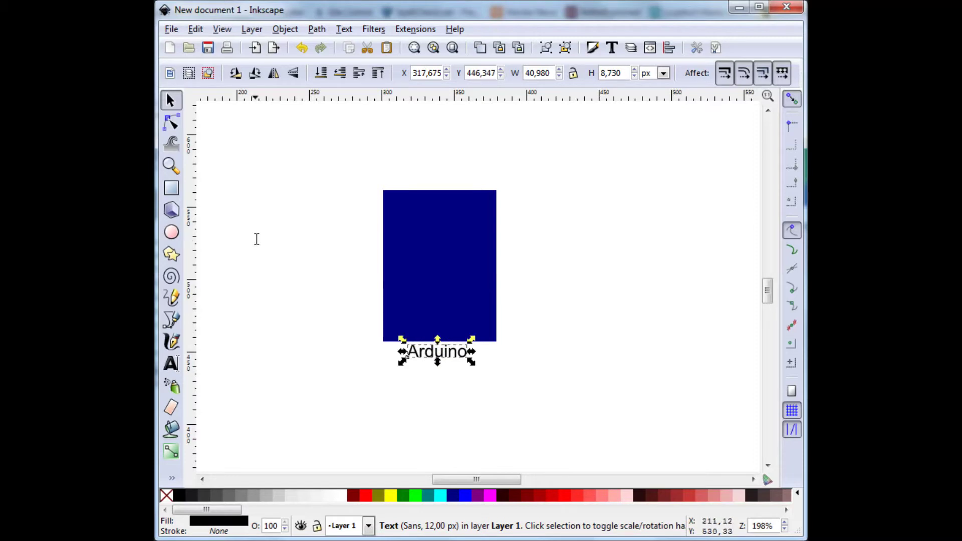
{"action": "left_click", "coordinate": [171, 188]}
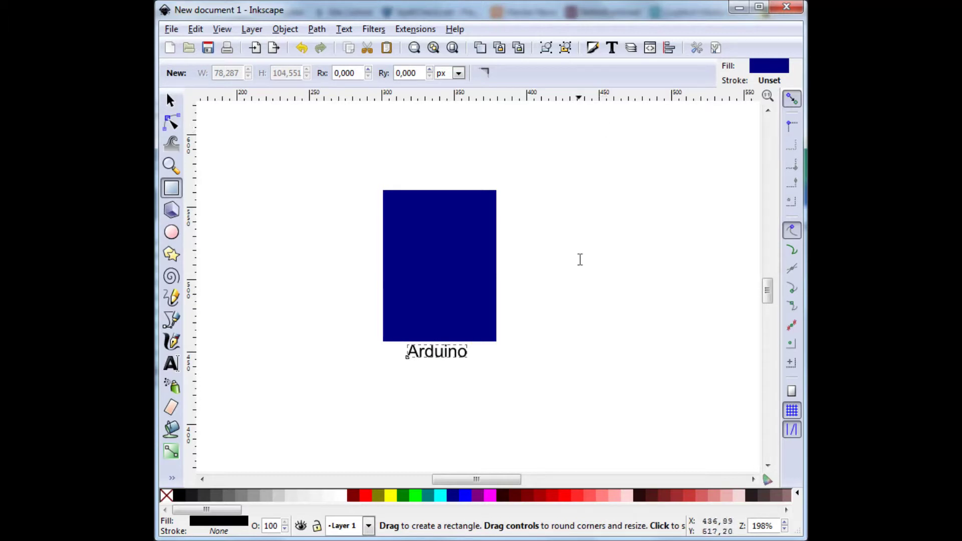
- Draw a green rectangle right of the Arduino box and centre a '4x4 LED Matrix' label beneath it
{"action": "left_click_drag", "start_coordinate": [573, 182], "coordinate": [679, 272]}
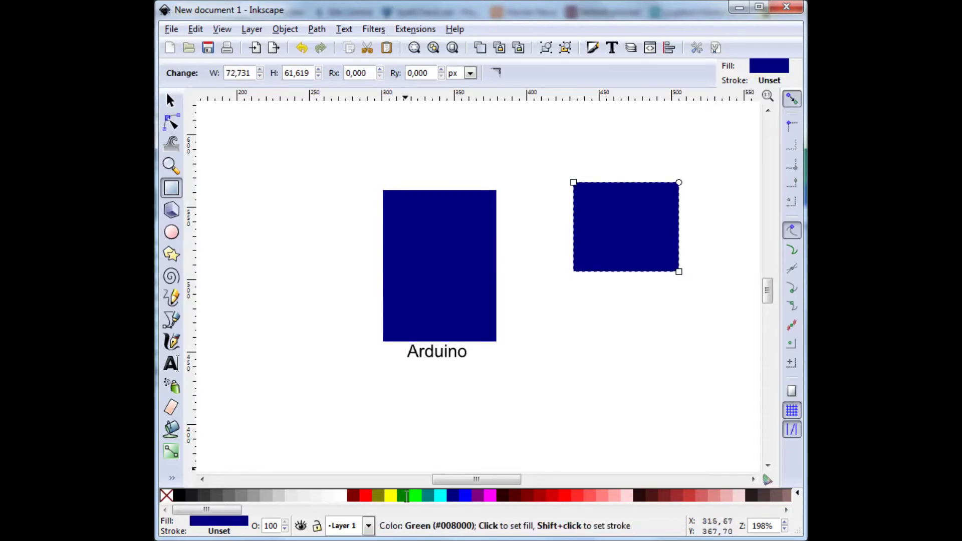
{"action": "left_click", "coordinate": [406, 497]}
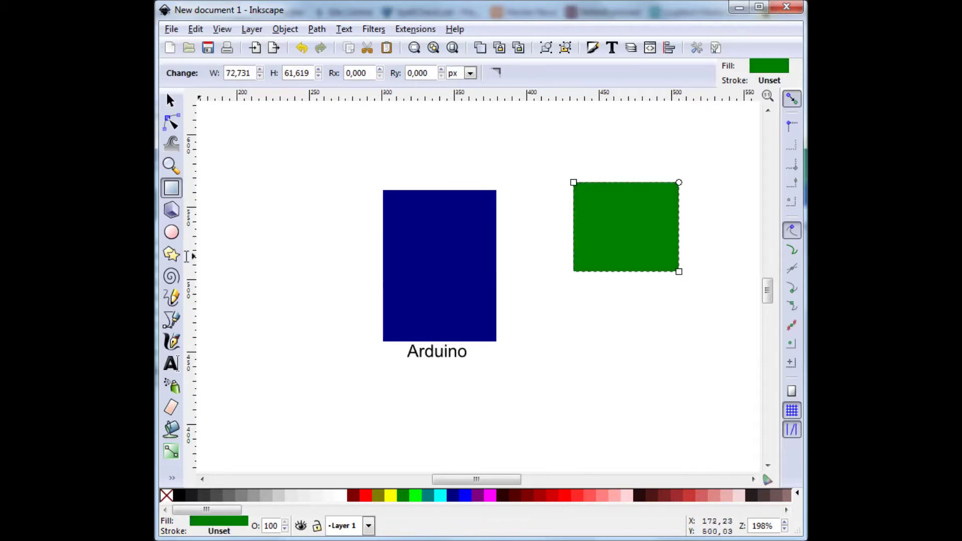
{"action": "left_click", "coordinate": [171, 365]}
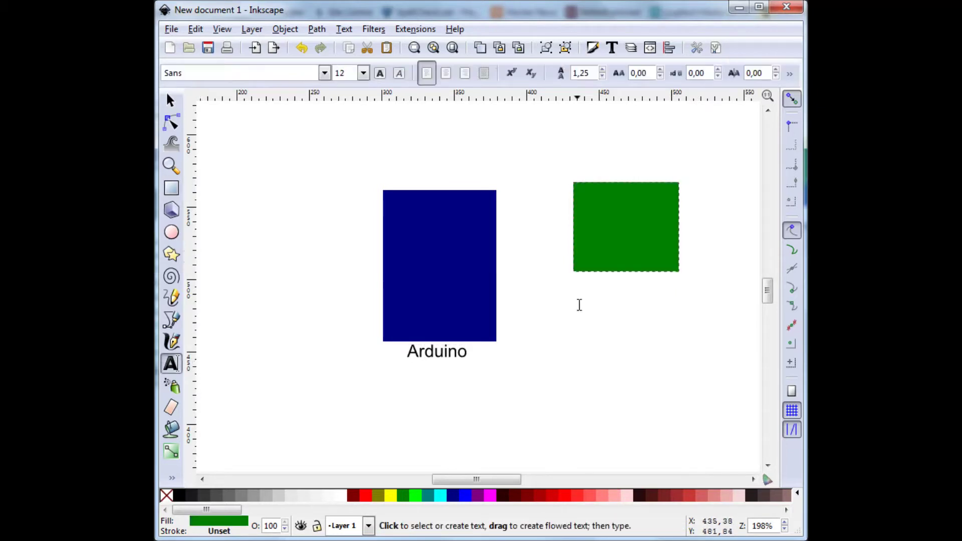
{"action": "left_click", "coordinate": [582, 278]}
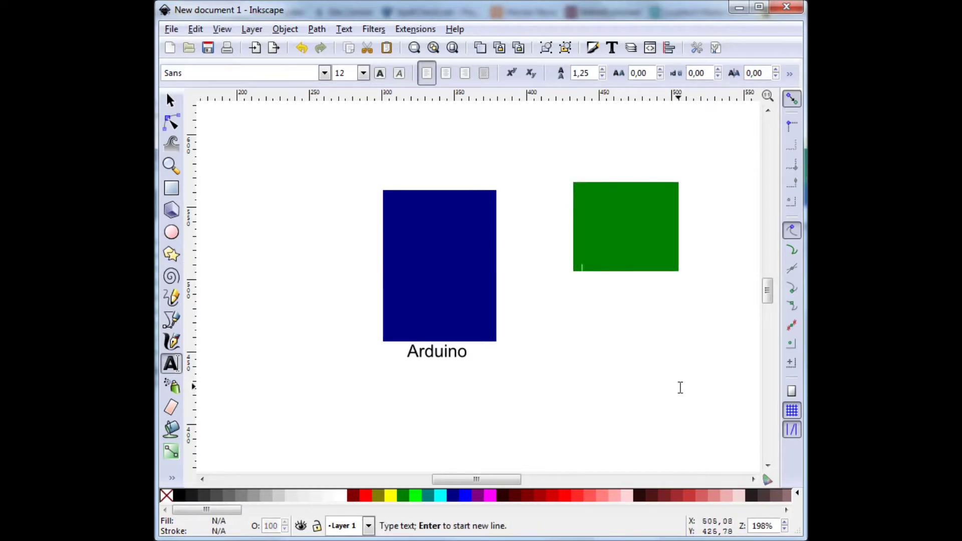
{"action": "type", "text": "L"}
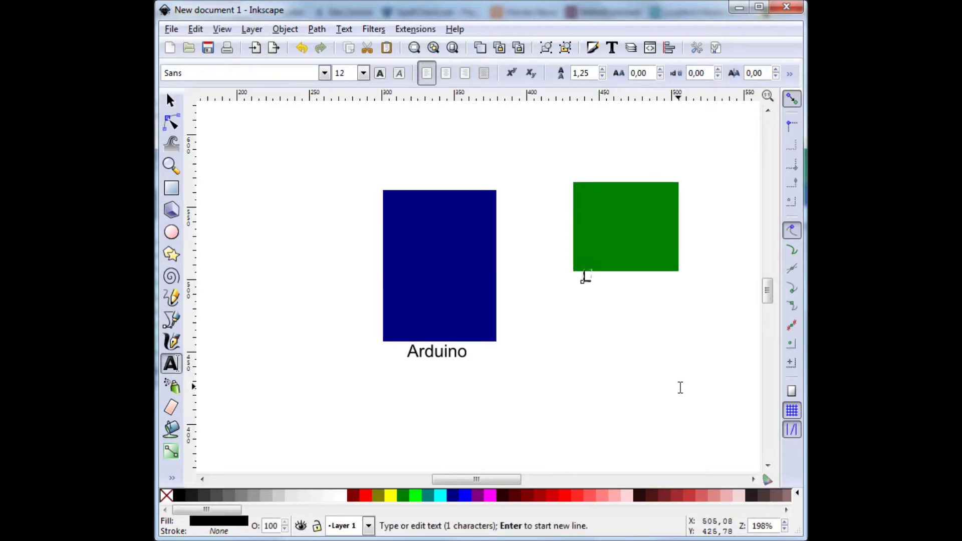
{"action": "type", "text": "x4 LED Matrix"}
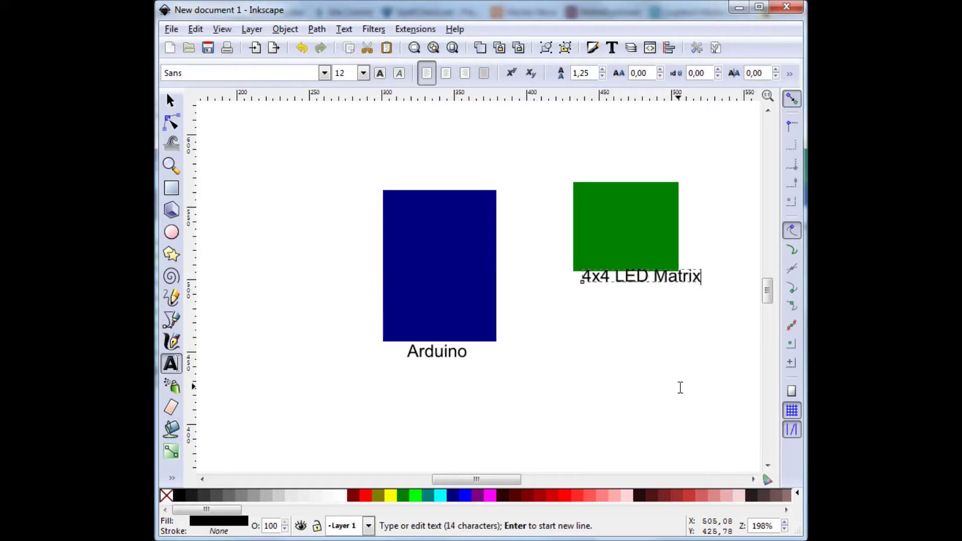
{"action": "key", "text": "Escape"}
{"action": "key", "text": "F1"}
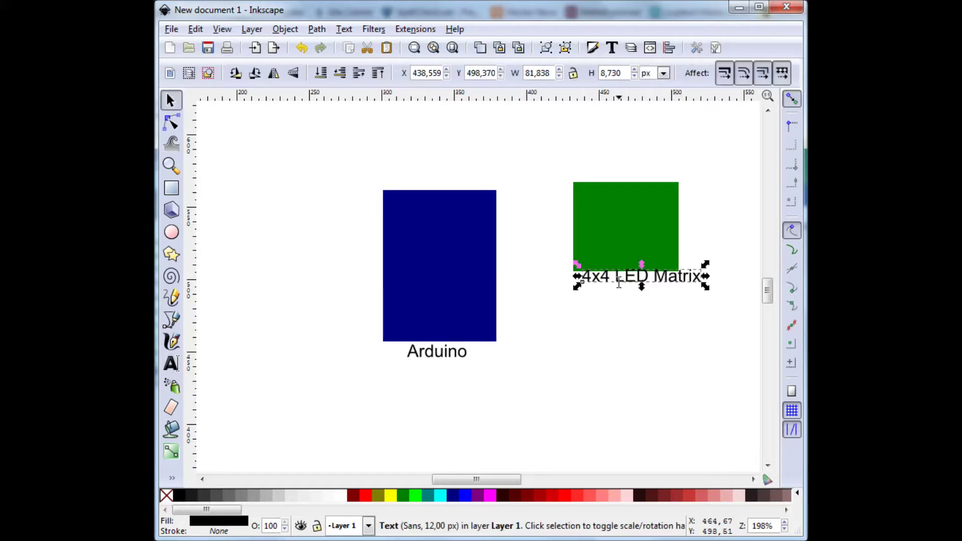
{"action": "left_click_drag", "start_coordinate": [619, 283], "coordinate": [581, 291]}
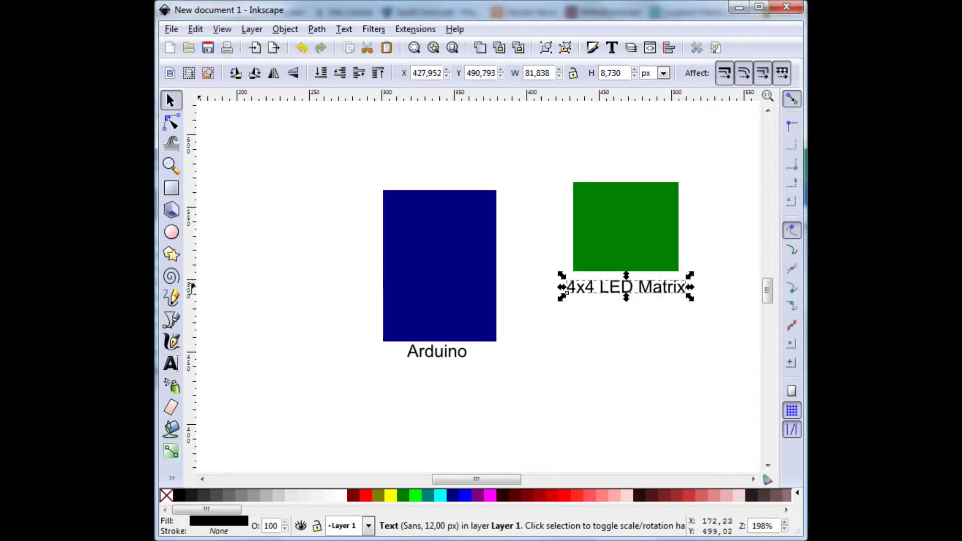
{"action": "left_click", "coordinate": [172, 297]}
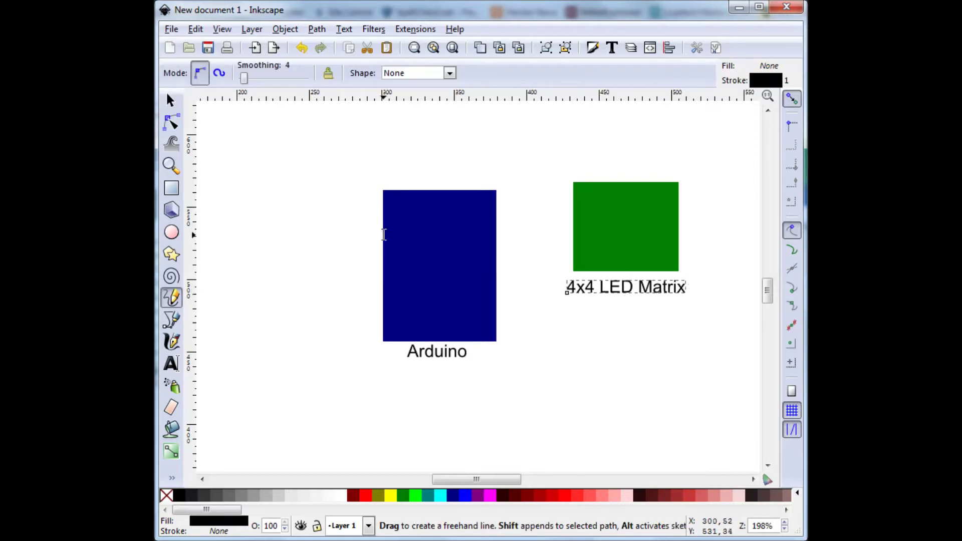
- Sketch a freehand wire from the Arduino box's left edge up into a plug shape
{"action": "mouse_move", "coordinate": [384, 235]}
{"action": "left_mouse_down"}
{"action": "mouse_move", "coordinate": [286, 176]}
{"action": "mouse_move", "coordinate": [252, 141]}
{"action": "left_mouse_up"}
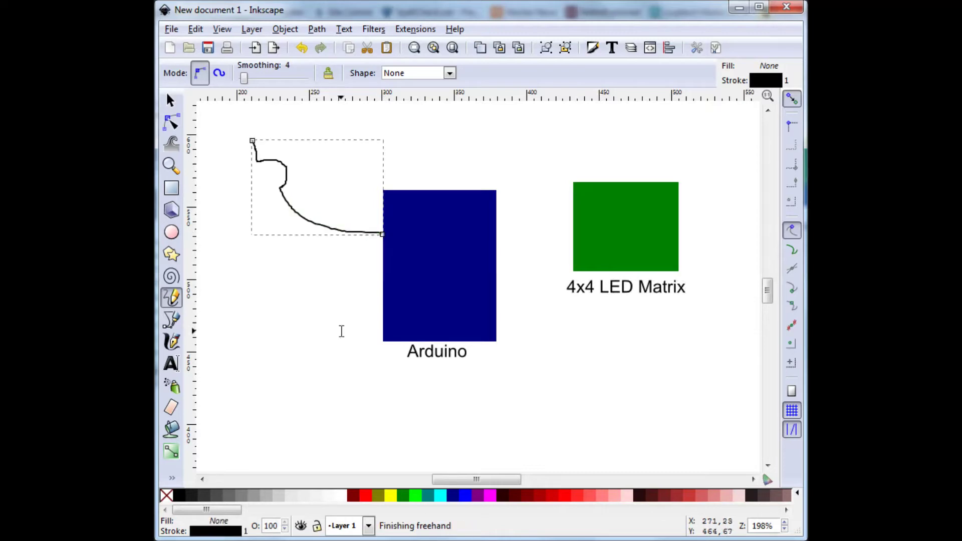
{"action": "left_click_drag", "start_coordinate": [246, 245], "coordinate": [258, 221]}
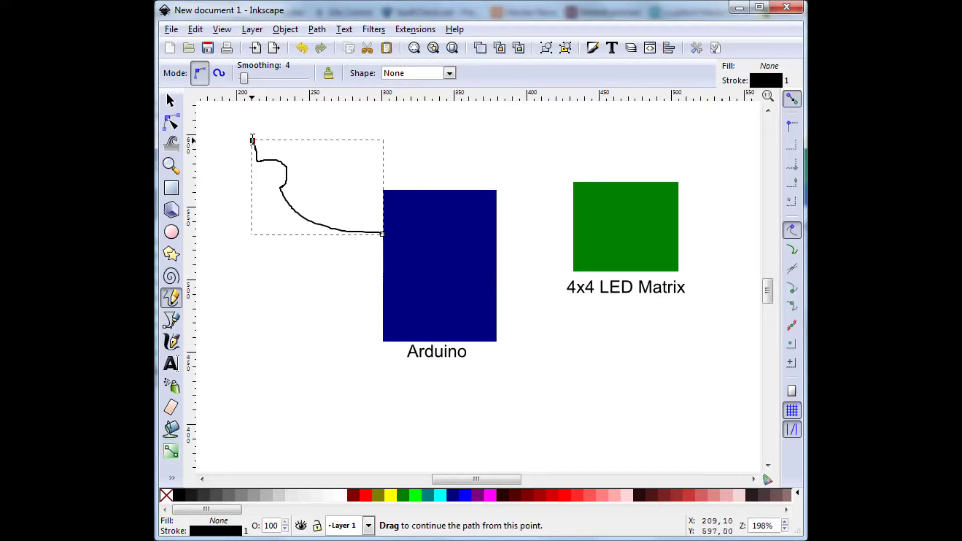
{"action": "mouse_move", "coordinate": [253, 140]}
{"action": "left_mouse_down"}
{"action": "mouse_move", "coordinate": [256, 125]}
{"action": "mouse_move", "coordinate": [252, 138]}
{"action": "mouse_move", "coordinate": [221, 117]}
{"action": "mouse_move", "coordinate": [246, 111]}
{"action": "left_mouse_up"}
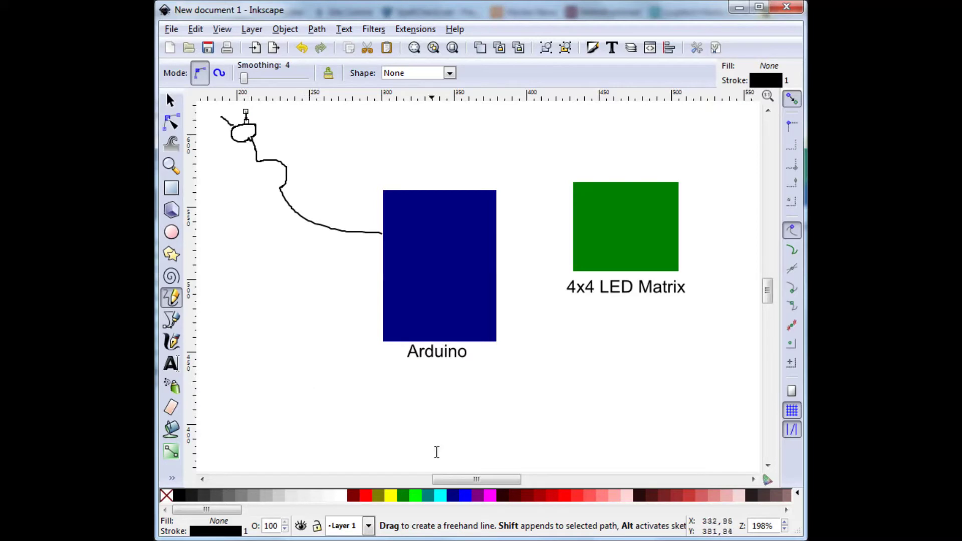
- Label the plug 'Power source' and position the label beside it
{"action": "key", "text": "t"}
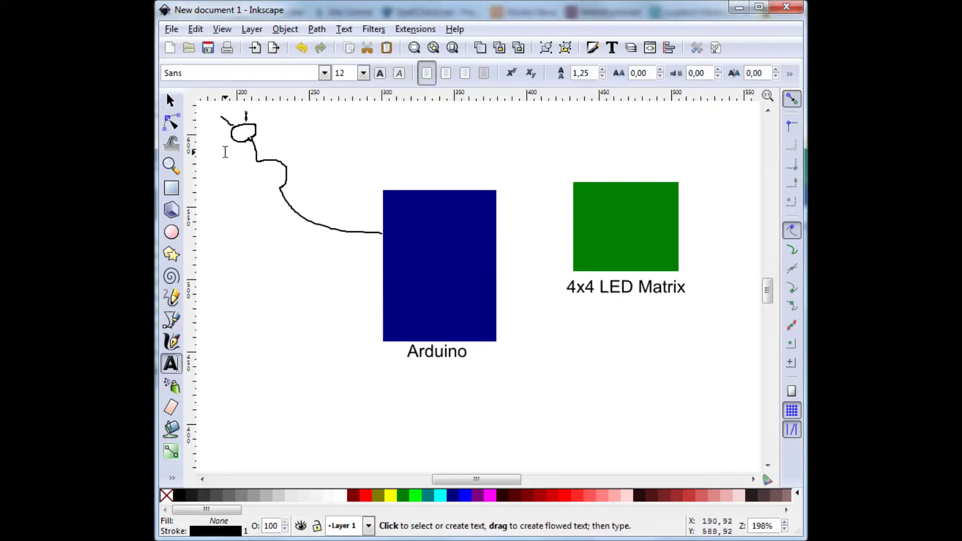
{"action": "left_click", "coordinate": [270, 120]}
{"action": "type", "text": "Po"}
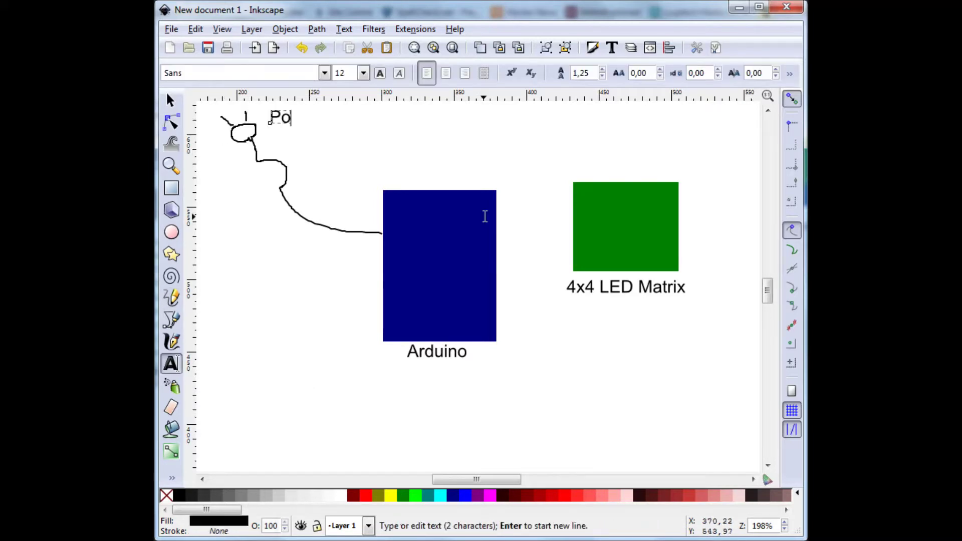
{"action": "type", "text": "wer sou"}
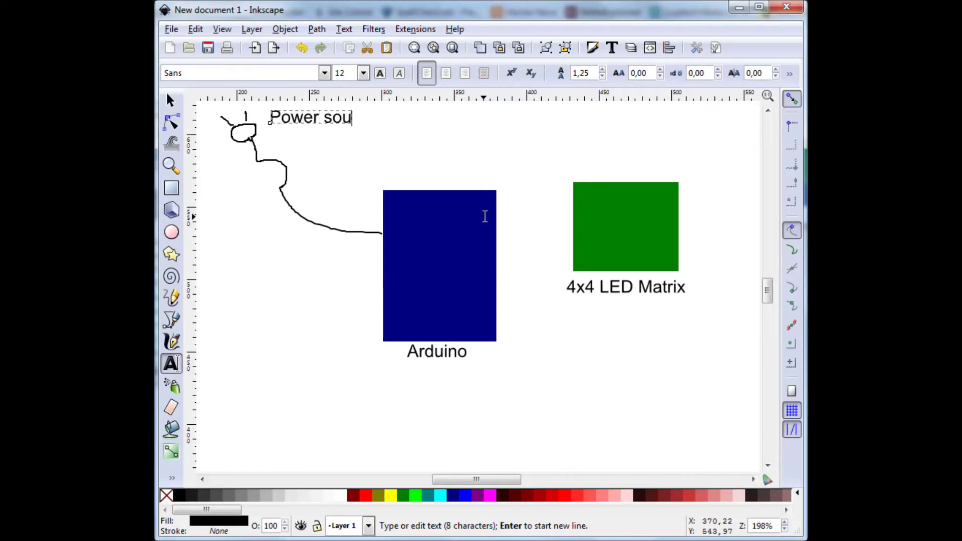
{"action": "type", "text": "rce"}
{"action": "key", "text": "F1"}
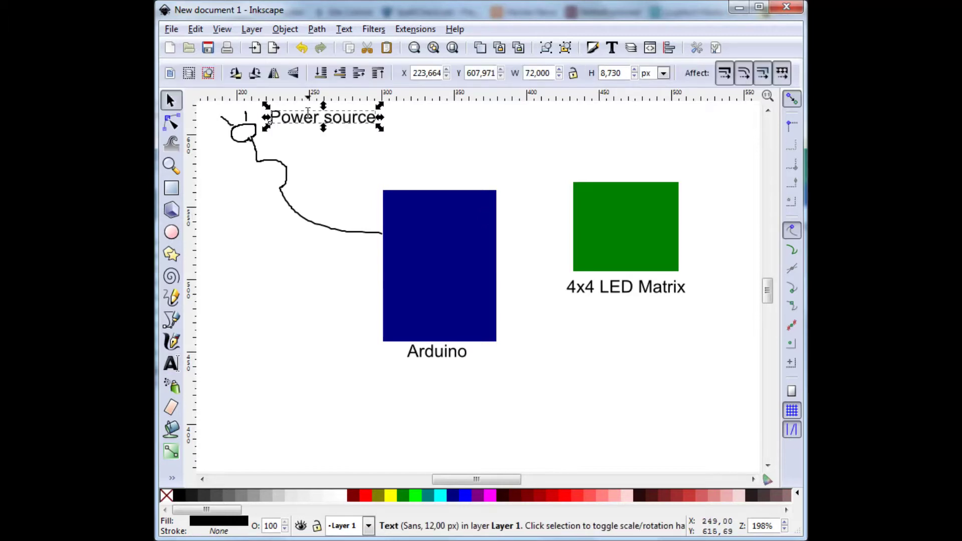
{"action": "left_click_drag", "start_coordinate": [308, 112], "coordinate": [297, 126]}
- Draw a freehand wire from the Arduino box to the LED matrix, then deselect everything
{"action": "left_click", "coordinate": [284, 370]}
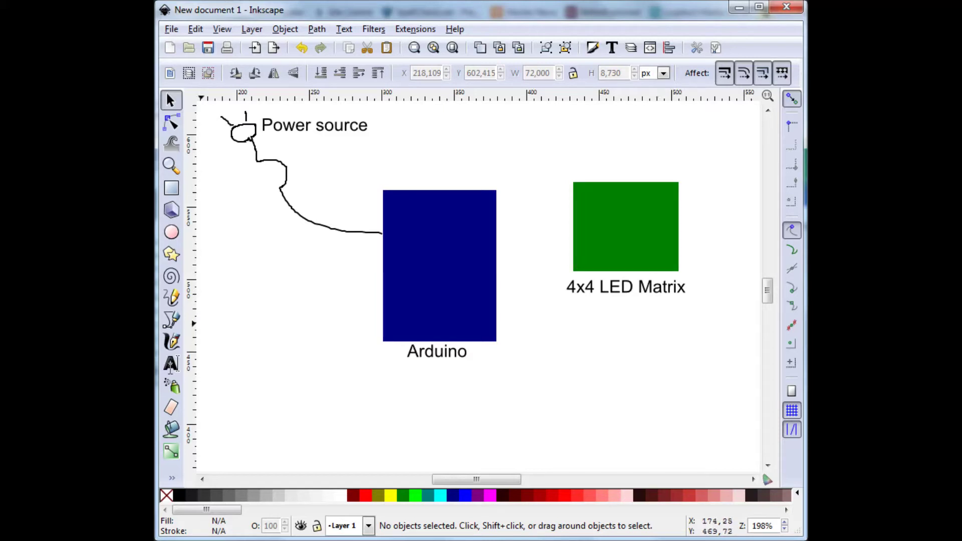
{"action": "left_click", "coordinate": [171, 296]}
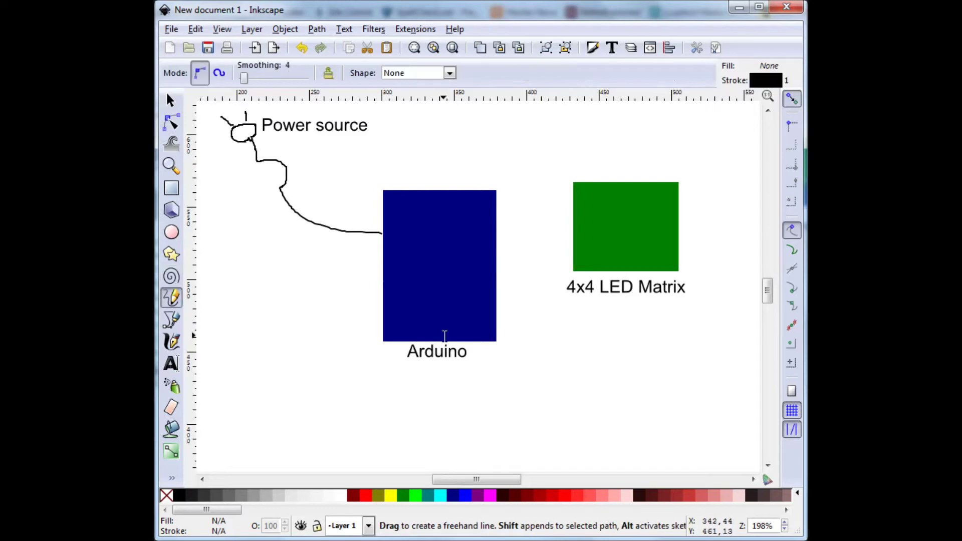
{"action": "mouse_move", "coordinate": [498, 234]}
{"action": "left_mouse_down"}
{"action": "mouse_move", "coordinate": [577, 220]}
{"action": "mouse_move", "coordinate": [501, 242]}
{"action": "mouse_move", "coordinate": [574, 213]}
{"action": "left_mouse_up"}
{"action": "key", "text": "s"}
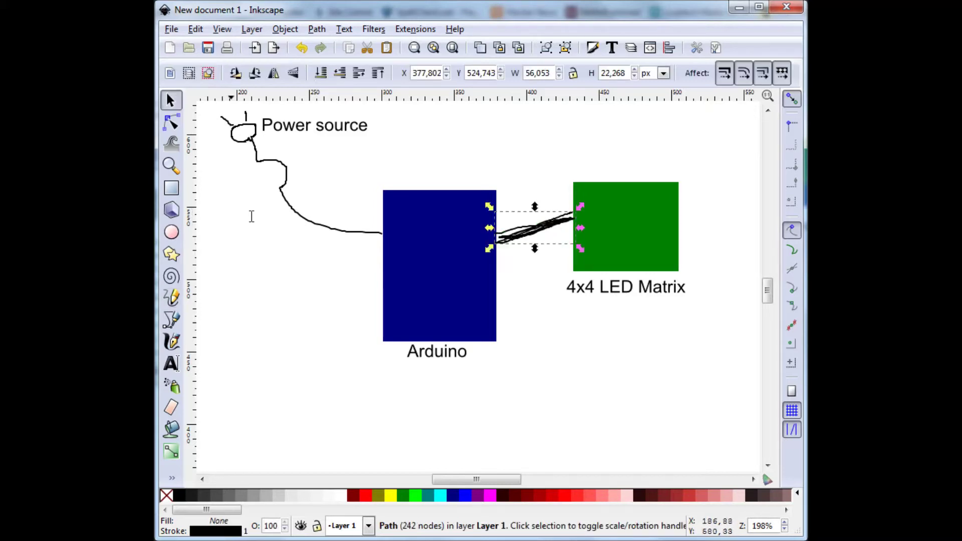
{"action": "left_click", "coordinate": [252, 216]}
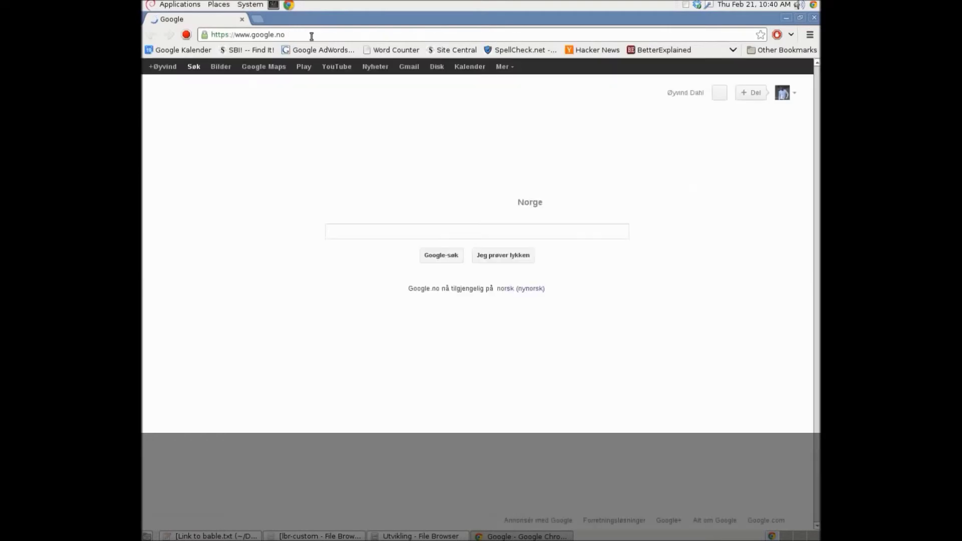
- Go to github.com/sparkfun in the browser's address bar
{"action": "left_click_drag", "start_coordinate": [270, 34], "coordinate": [143, 36]}
{"action": "key", "text": "ctrl+a"}
{"action": "type", "text": "git"}
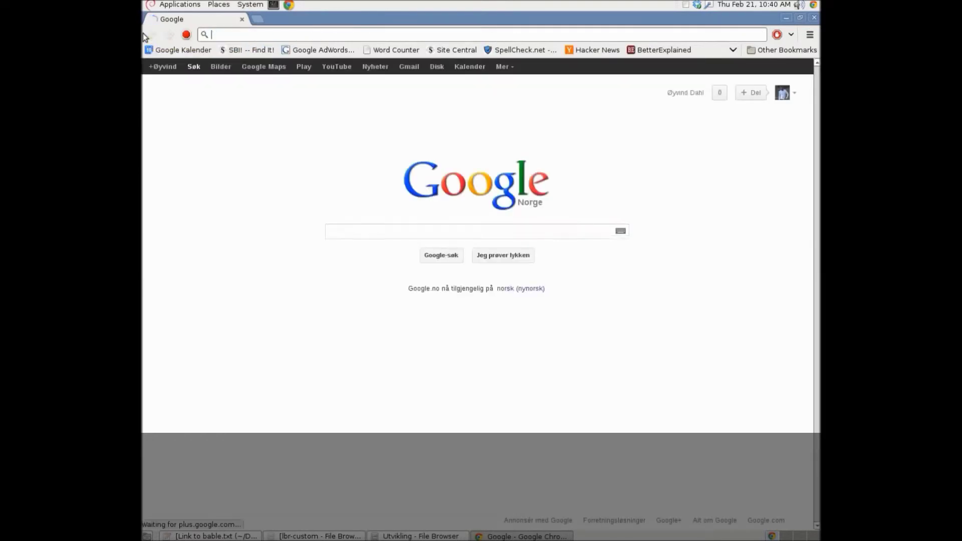
{"action": "type", "text": "hub.com/"}
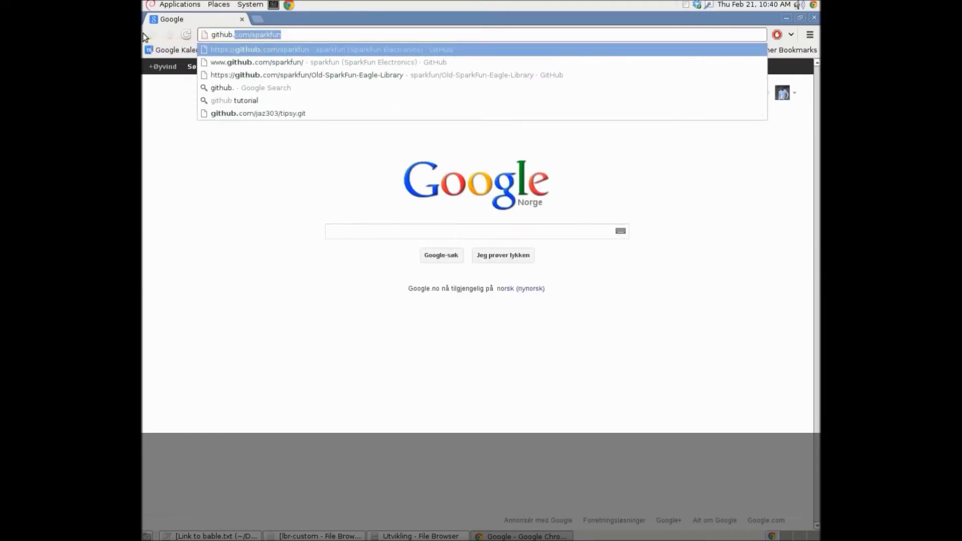
{"action": "type", "text": "sparkfun"}
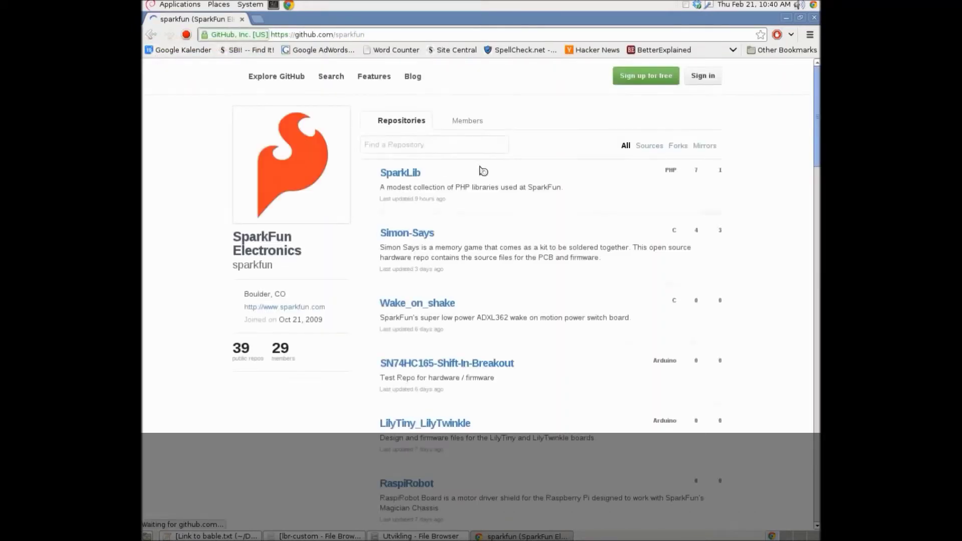
{"action": "scroll", "coordinate": [587, 206], "scroll_direction": "down", "scroll_amount": 7}
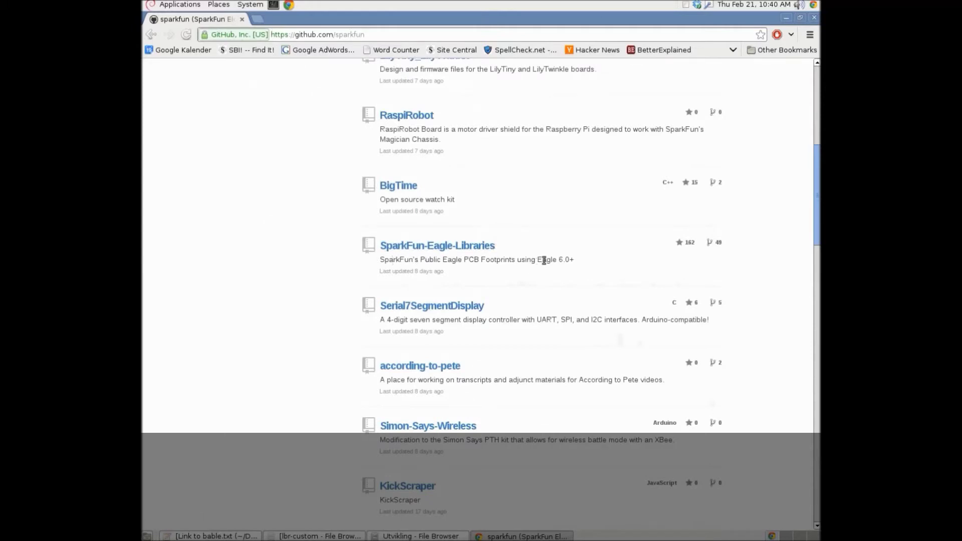
- Open the Old-SparkFun-Eagle-Library repository and its SparkFun.lbr file page
{"action": "left_click_drag", "start_coordinate": [538, 260], "coordinate": [578, 256]}
{"action": "left_click", "coordinate": [601, 263]}
{"action": "scroll", "coordinate": [601, 263], "scroll_direction": "down", "scroll_amount": 15}
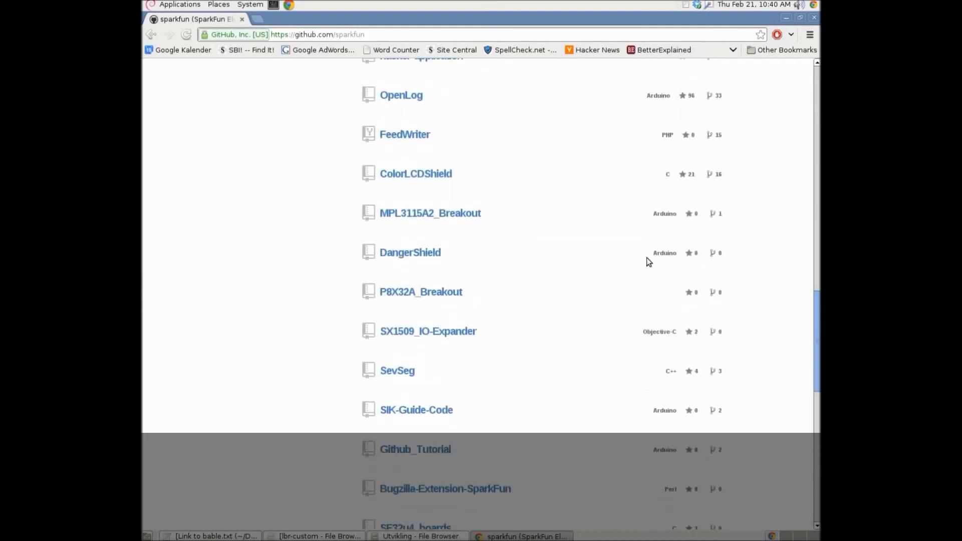
{"action": "scroll", "coordinate": [647, 258], "scroll_direction": "down", "scroll_amount": 10}
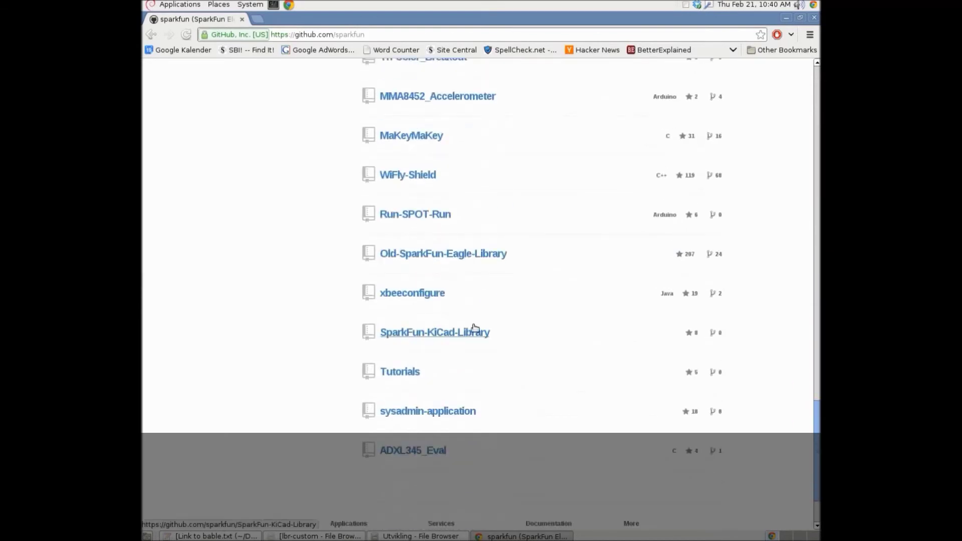
{"action": "left_click_drag", "start_coordinate": [377, 254], "coordinate": [466, 256]}
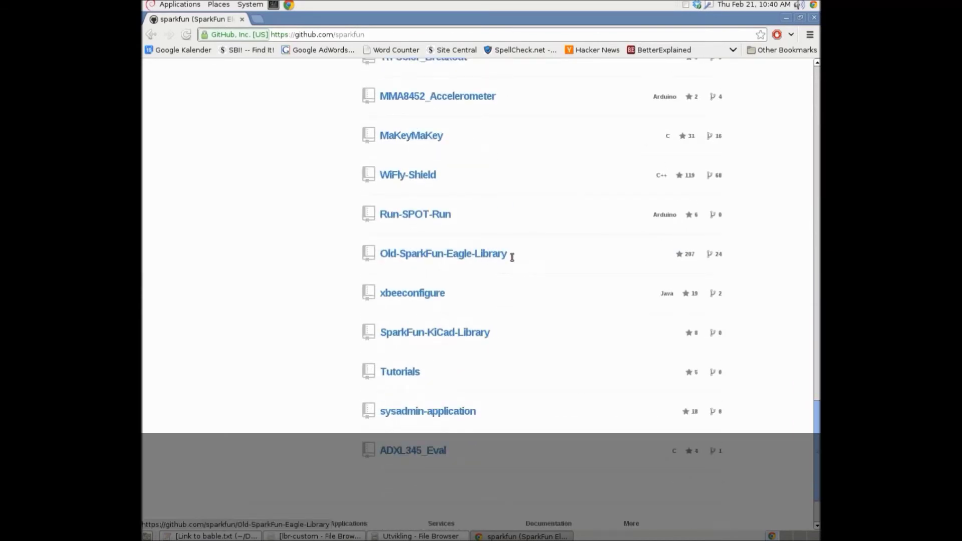
{"action": "left_click_drag", "start_coordinate": [377, 254], "coordinate": [507, 255]}
{"action": "triple_click", "coordinate": [476, 254]}
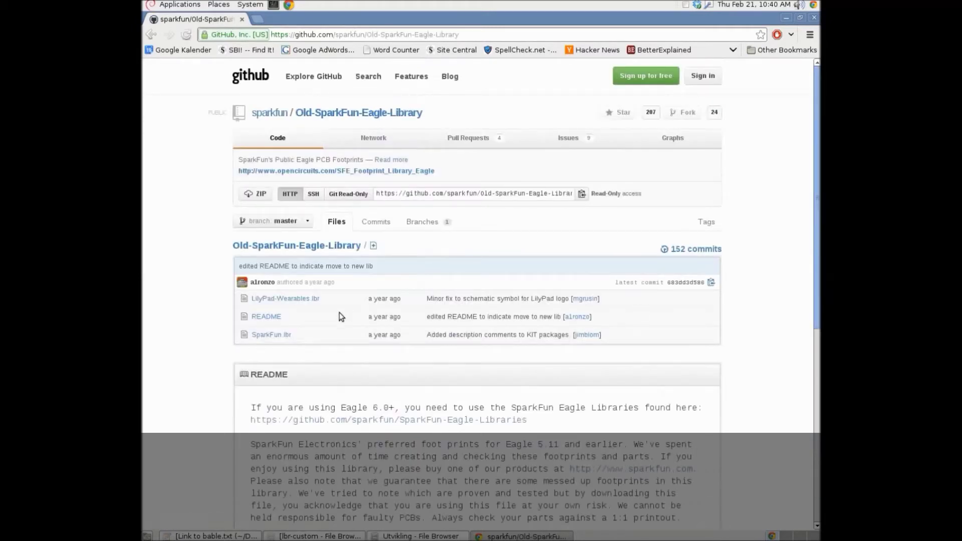
{"action": "left_click", "coordinate": [266, 339]}
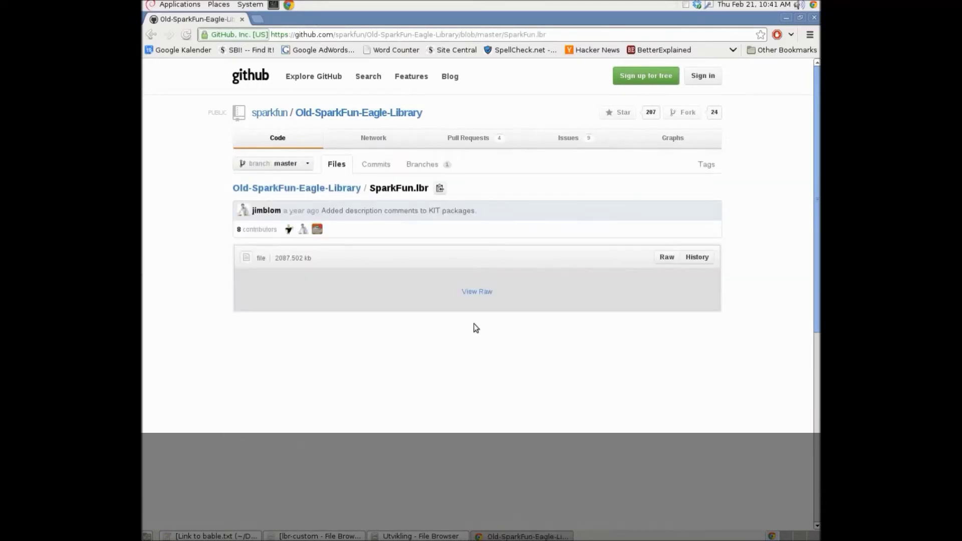
- Save the raw SparkFun.lbr link into the eagle/lbr-custom folder
{"action": "right_click", "coordinate": [483, 295]}
{"action": "left_click", "coordinate": [506, 336]}
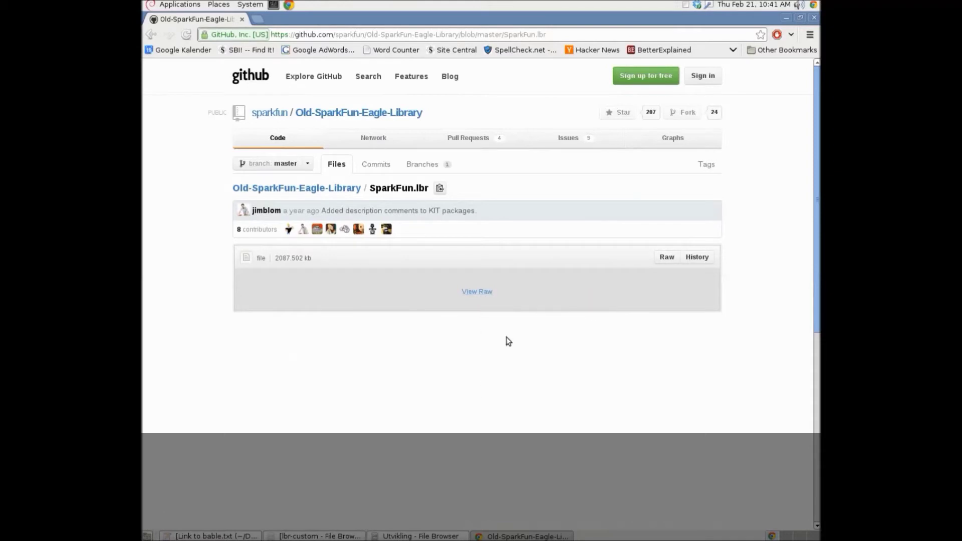
{"action": "double_click", "coordinate": [384, 269]}
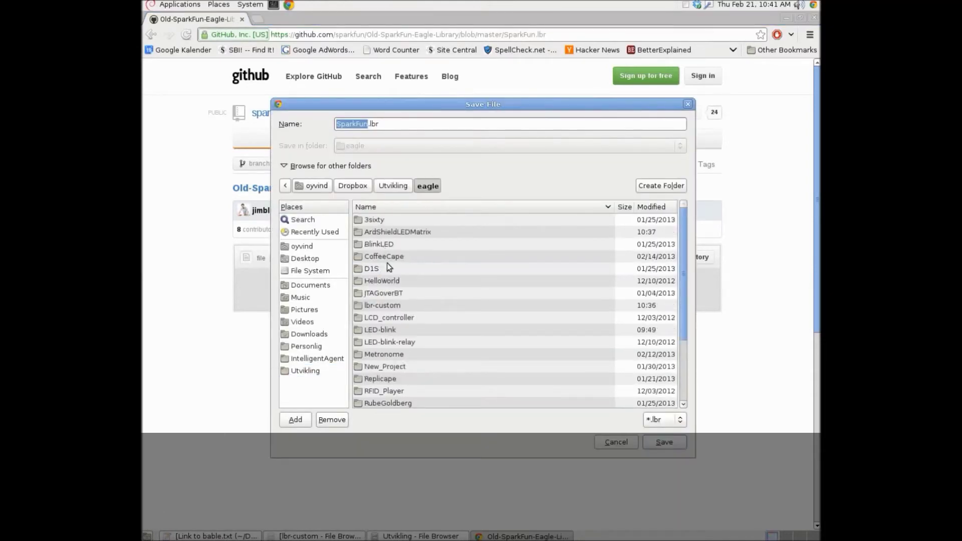
{"action": "double_click", "coordinate": [381, 305]}
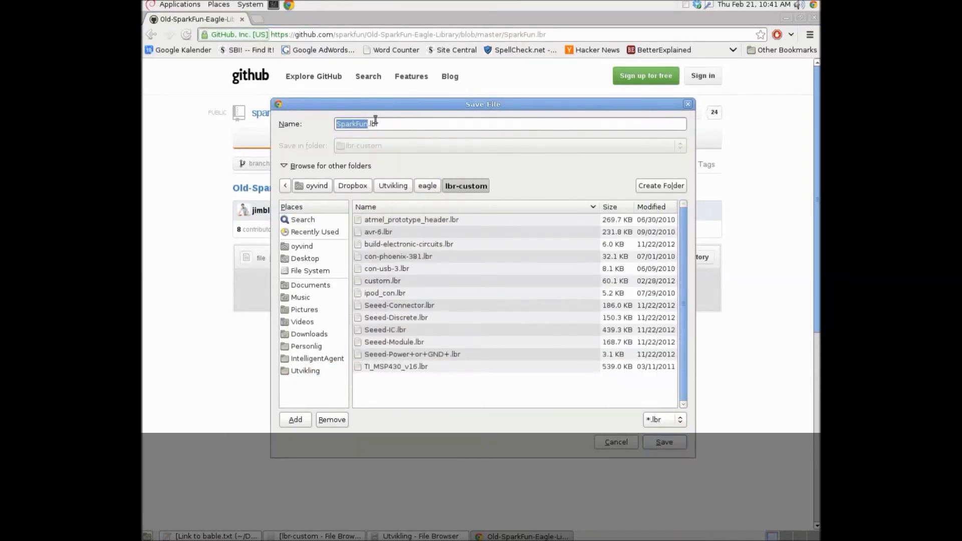
{"action": "left_click", "coordinate": [665, 444]}
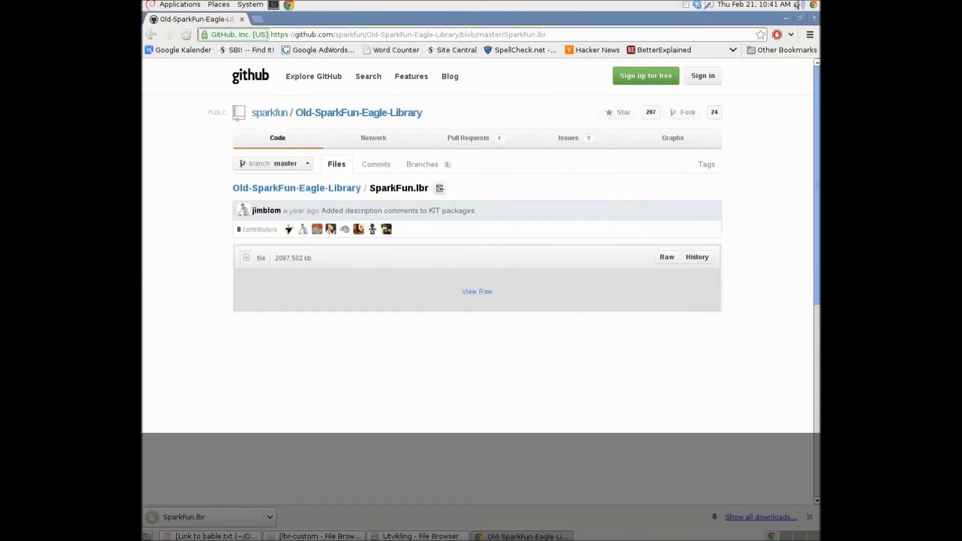
{"action": "left_click", "coordinate": [178, 5]}
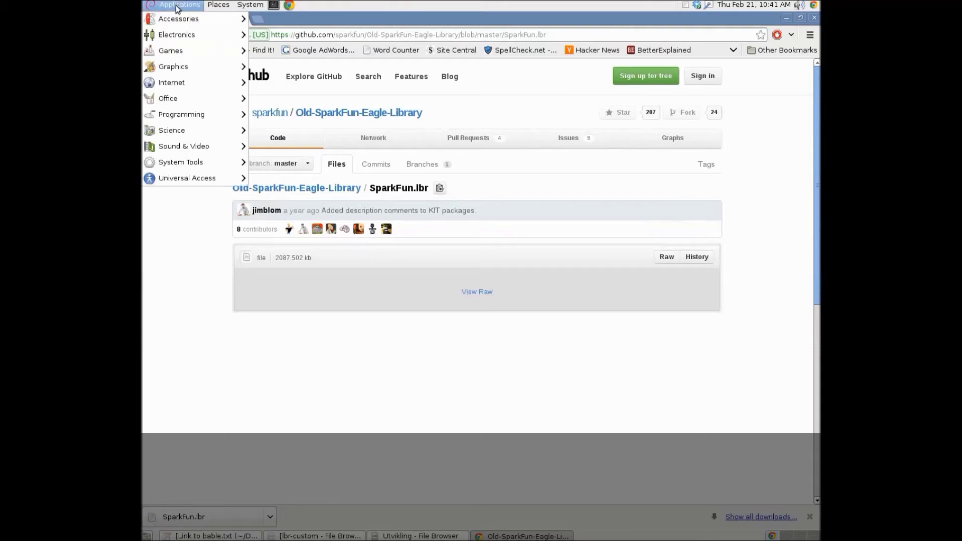
- Launch EAGLE and check the lbr-custom libraries path in Options > Directories
{"action": "mouse_move", "coordinate": [176, 34]}
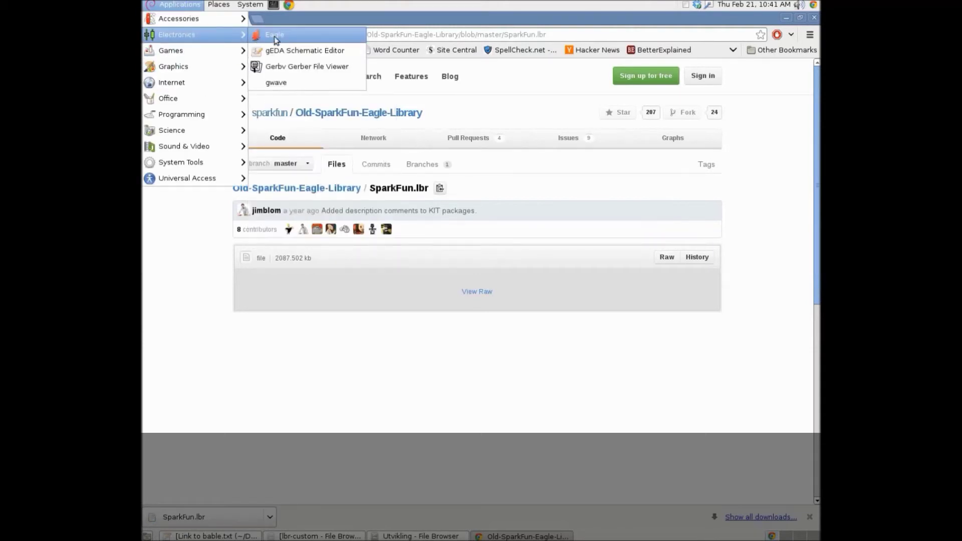
{"action": "left_click", "coordinate": [286, 34]}
{"action": "left_click_drag", "start_coordinate": [219, 31], "coordinate": [345, 69]}
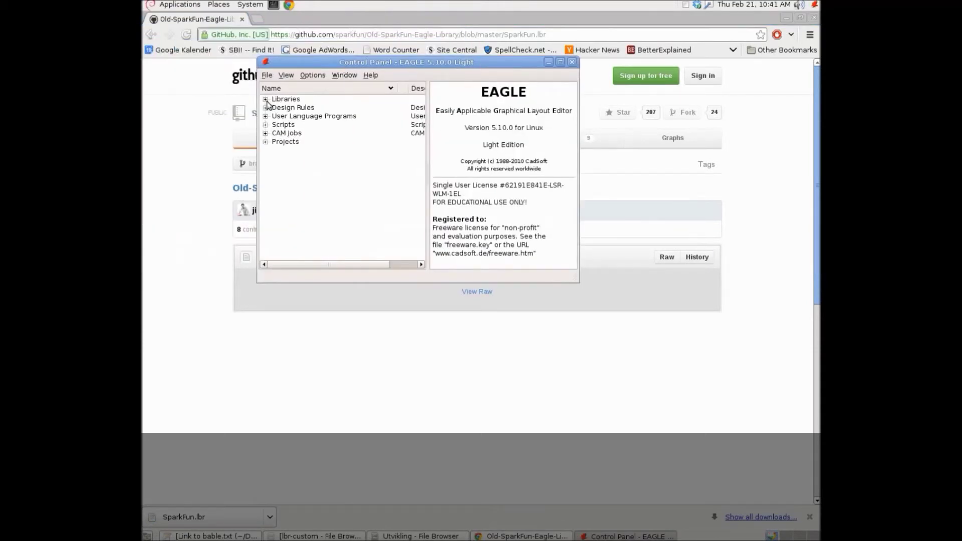
{"action": "left_click", "coordinate": [312, 75]}
{"action": "left_click", "coordinate": [321, 86]}
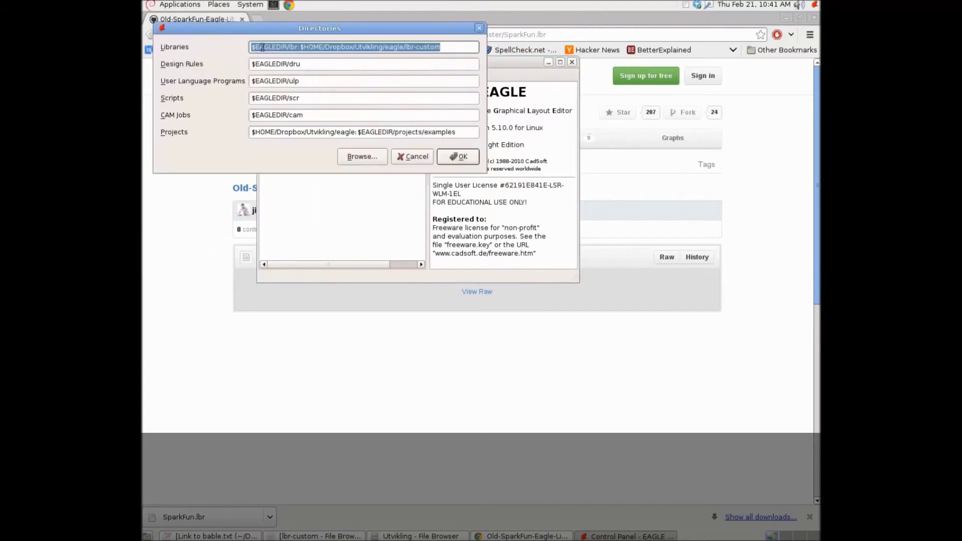
{"action": "left_click", "coordinate": [396, 48]}
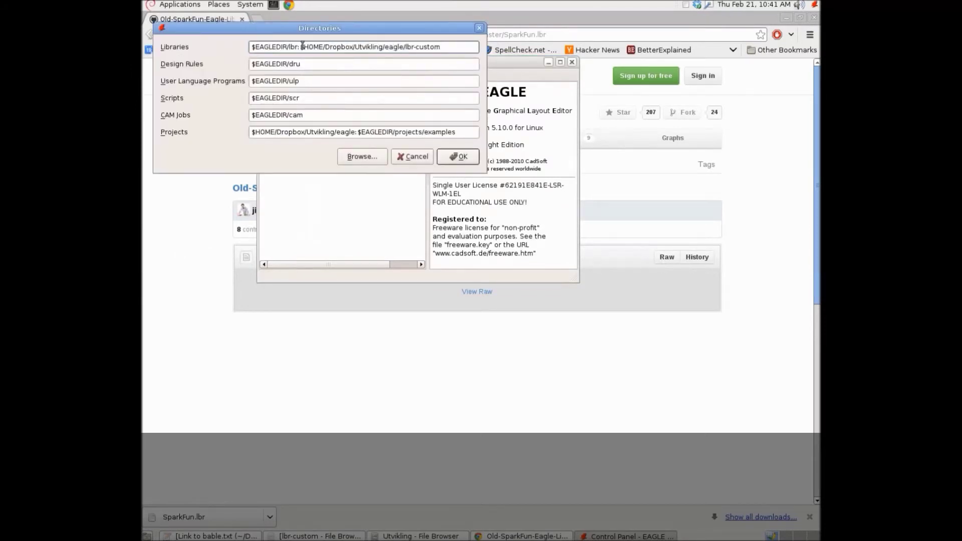
{"action": "left_click_drag", "start_coordinate": [303, 47], "coordinate": [451, 45]}
{"action": "left_click", "coordinate": [426, 162]}
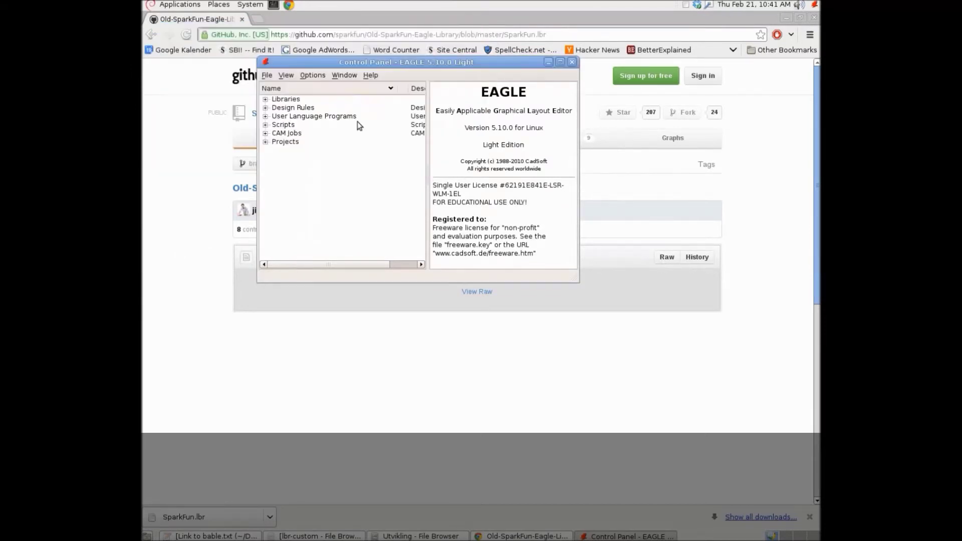
- Expand Libraries > lbr-custom and list the devices in SparkFun.lbr
{"action": "left_click", "coordinate": [265, 100]}
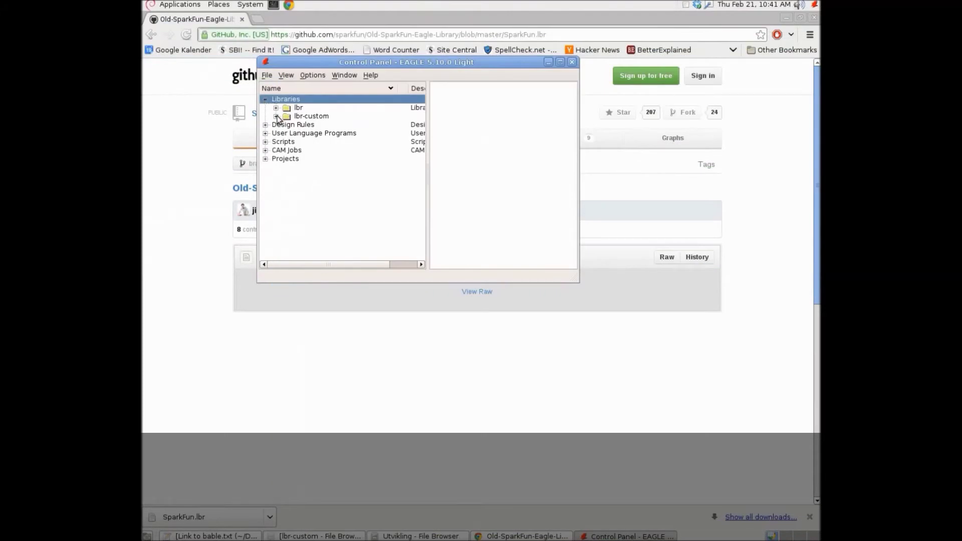
{"action": "left_click", "coordinate": [276, 116]}
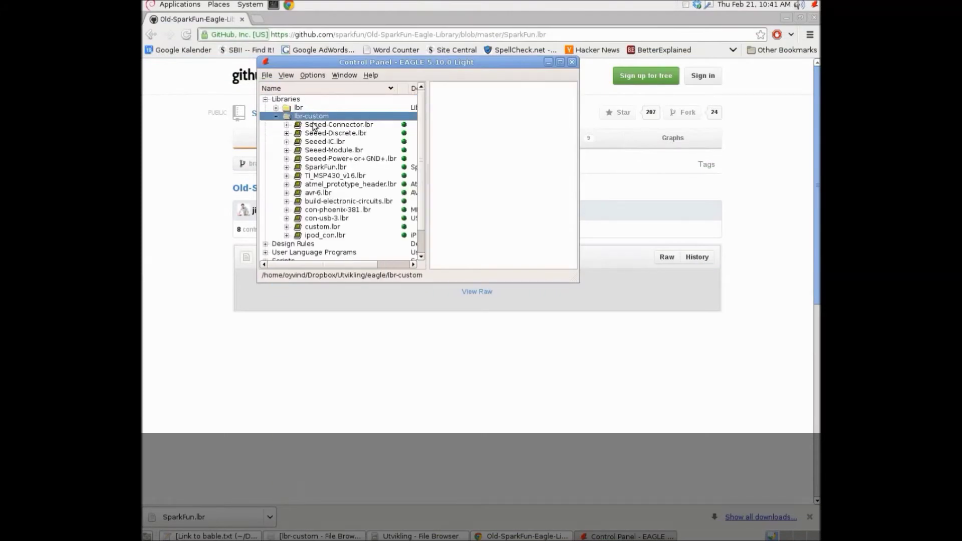
{"action": "double_click", "coordinate": [325, 167]}
{"action": "left_click", "coordinate": [456, 31]}
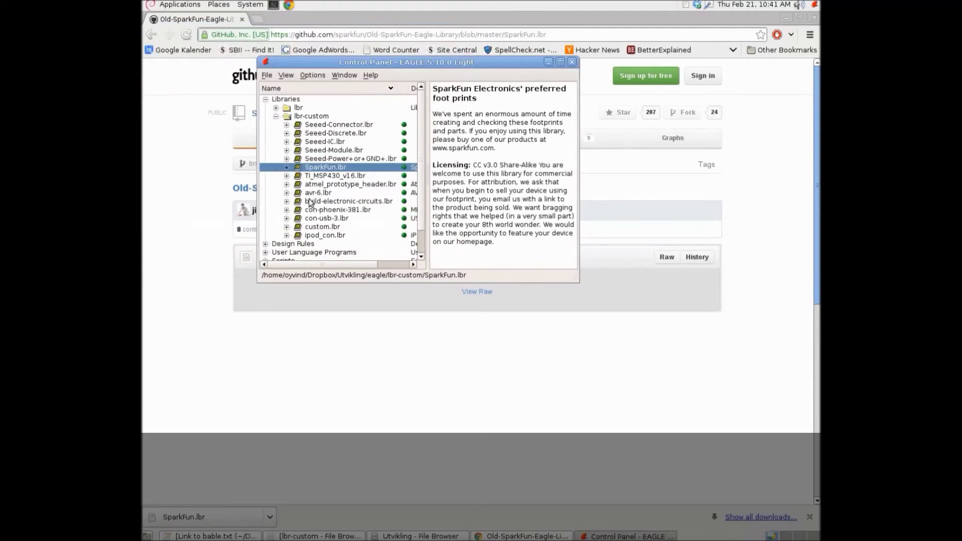
{"action": "left_click", "coordinate": [289, 167]}
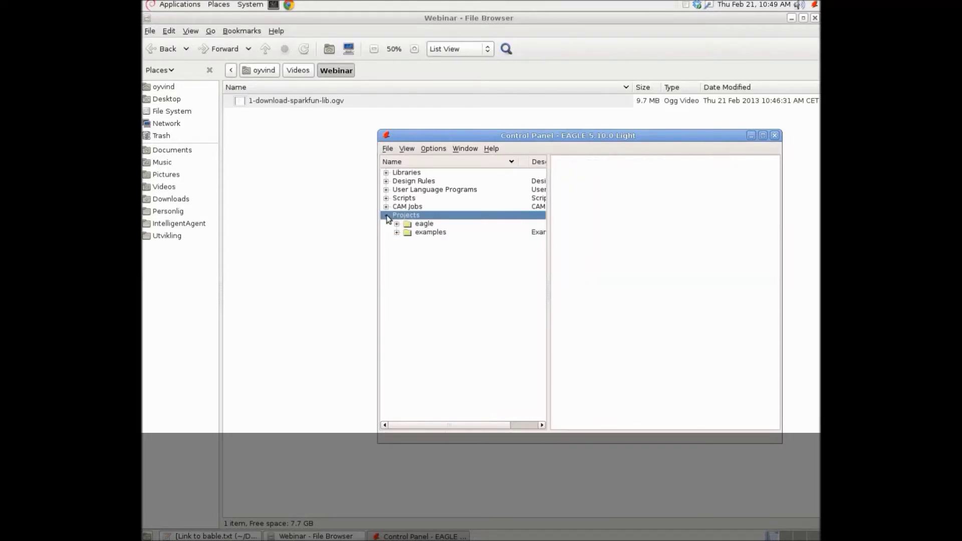
- Create a new project named ArduinoShieldWebinar in the eagle projects folder
{"action": "left_click", "coordinate": [421, 233]}
{"action": "left_click", "coordinate": [414, 225]}
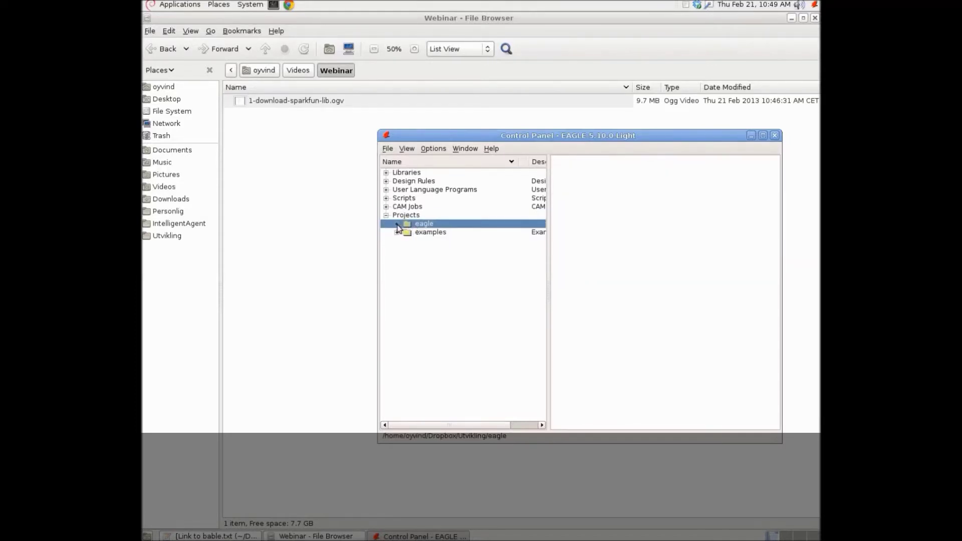
{"action": "left_click", "coordinate": [397, 225]}
{"action": "right_click", "coordinate": [434, 216]}
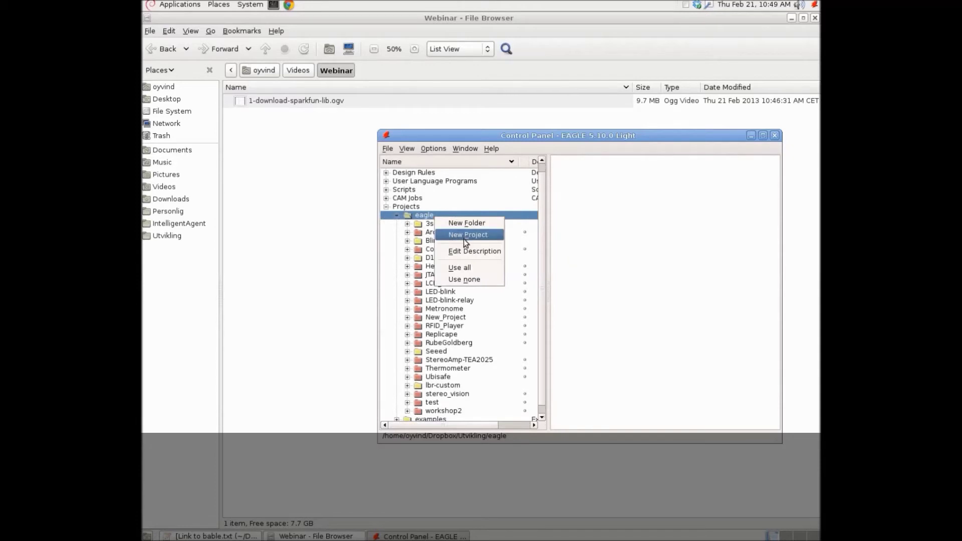
{"action": "left_click", "coordinate": [465, 239]}
{"action": "type", "text": "Arduin"}
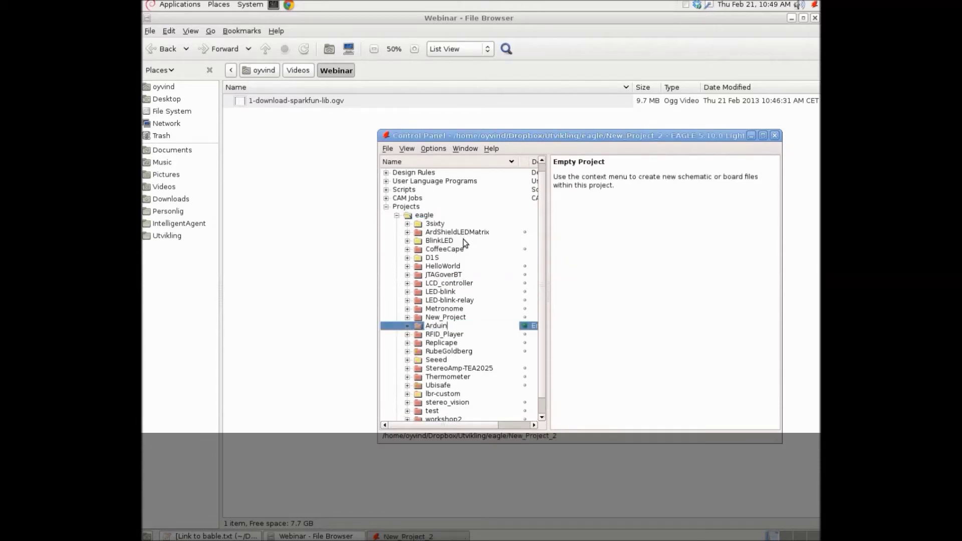
{"action": "type", "text": "oShieldWebinar"}
{"action": "key", "text": "Return"}
- Create a new schematic in the ArduinoShieldWebinar project and maximize its editor
{"action": "right_click", "coordinate": [464, 239]}
{"action": "mouse_move", "coordinate": [516, 257]}
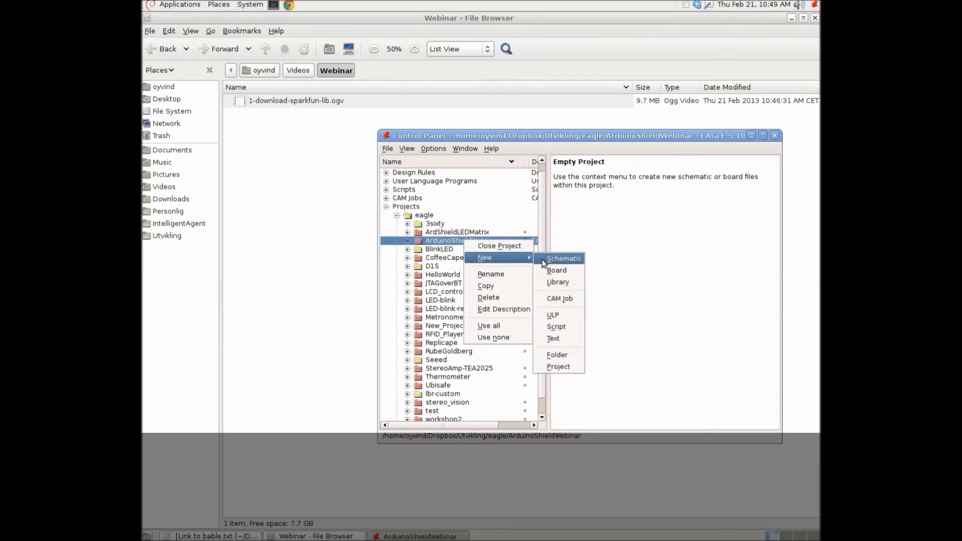
{"action": "left_click", "coordinate": [556, 259]}
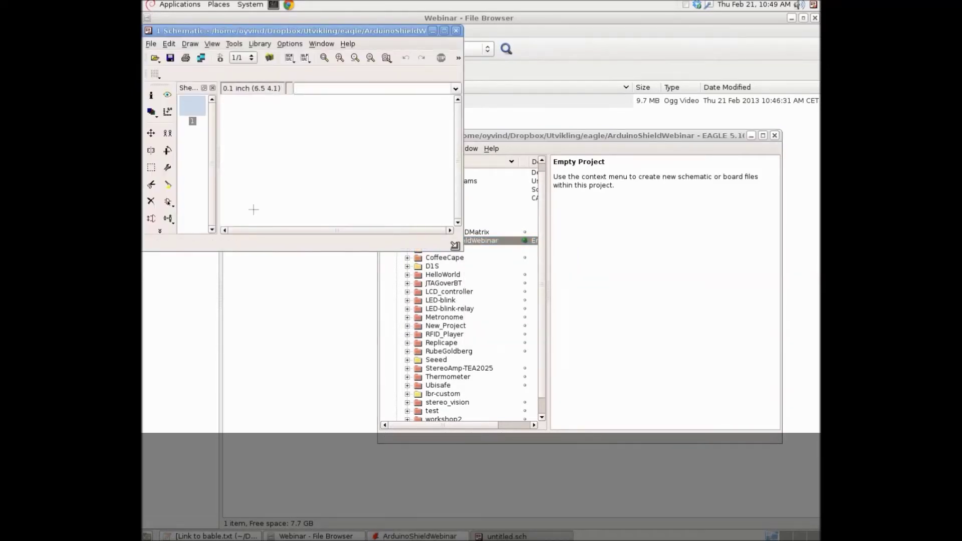
{"action": "left_click", "coordinate": [553, 31]}
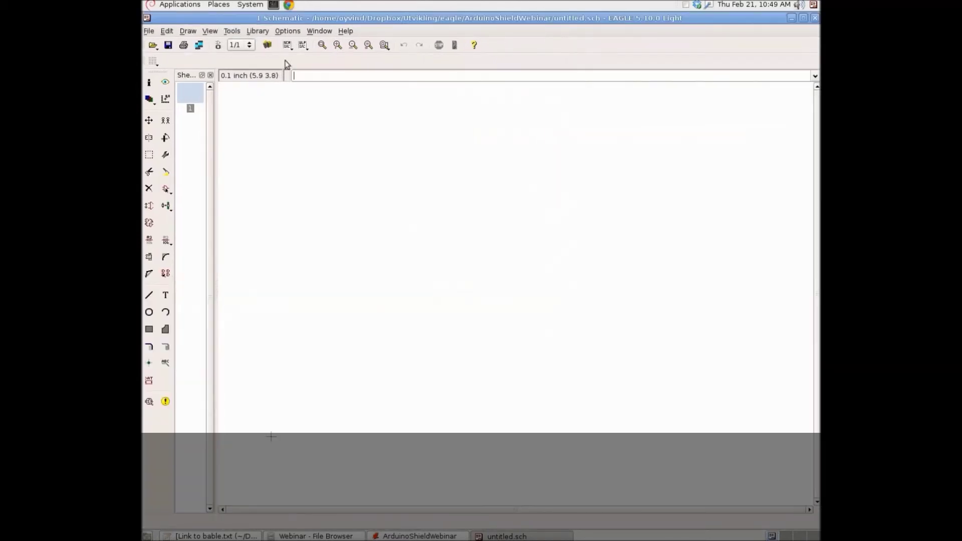
- Save the untitled schematic as shield.sch
{"action": "left_click", "coordinate": [152, 32]}
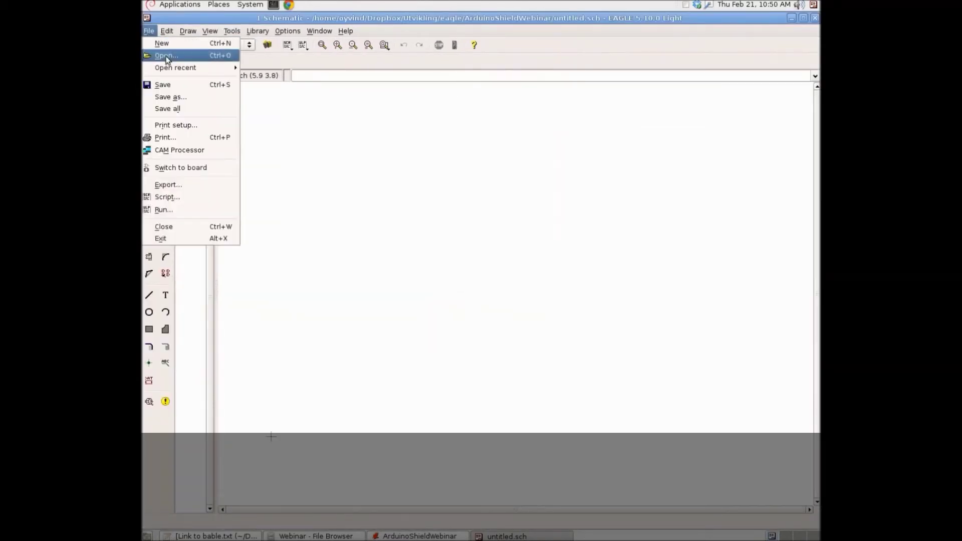
{"action": "left_click", "coordinate": [175, 84]}
{"action": "key", "text": "Home"}
{"action": "key", "text": "ctrl+shift+Right"}
{"action": "type", "text": "s"}
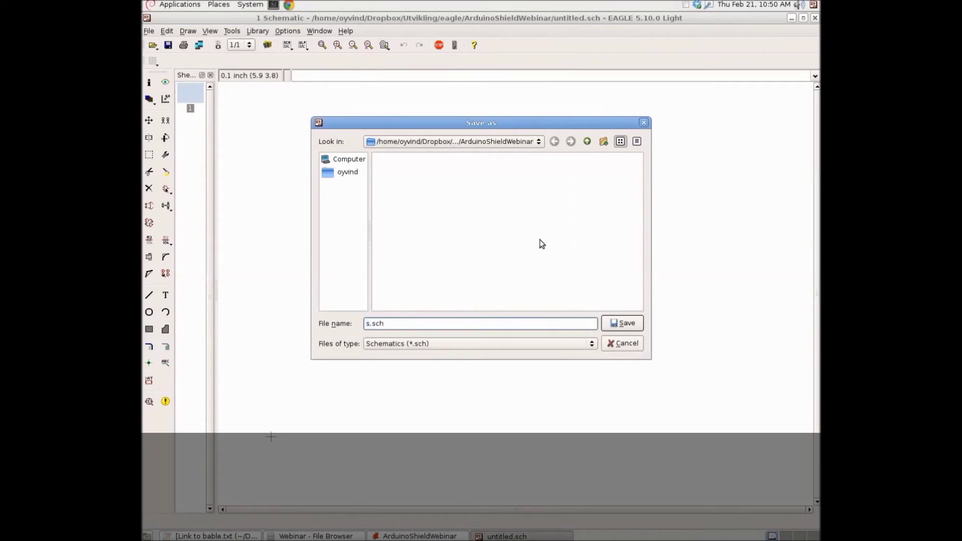
{"action": "type", "text": "hield"}
{"action": "left_click", "coordinate": [627, 324]}
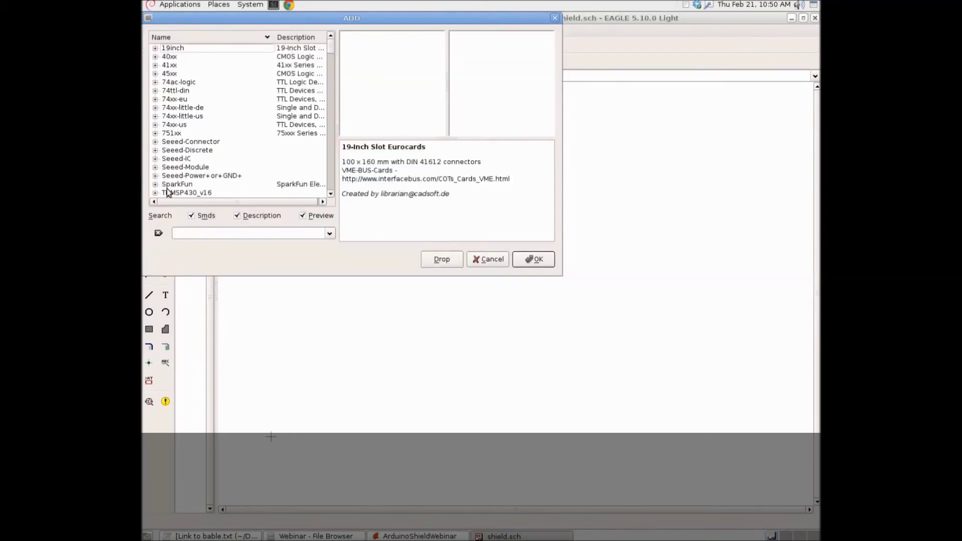
- Pick the ARDUINO_SHIELDLABEL variant of ARDUINO_SHIELD from the SparkFun library
{"action": "left_click", "coordinate": [178, 184]}
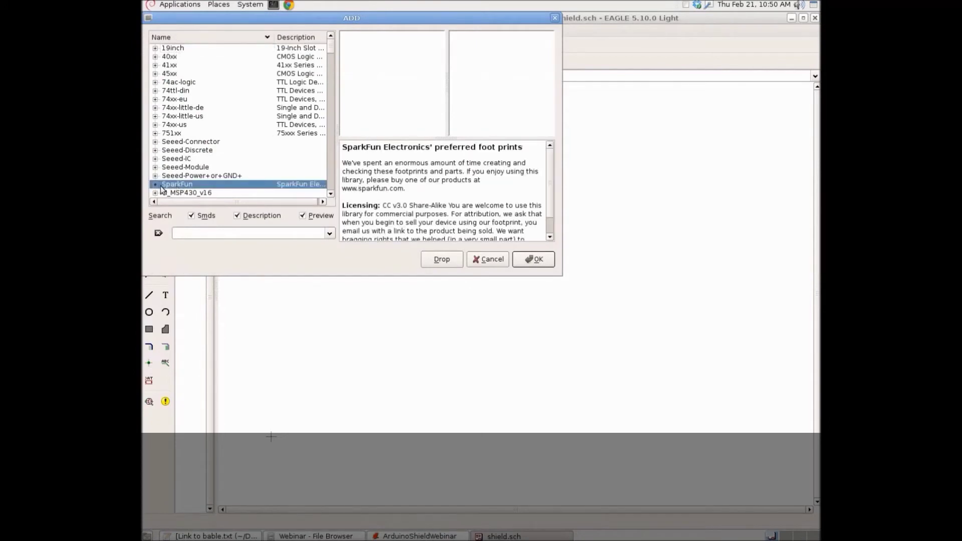
{"action": "left_click", "coordinate": [155, 184]}
{"action": "scroll", "coordinate": [241, 102], "scroll_direction": "down", "scroll_amount": 5}
{"action": "scroll", "coordinate": [239, 102], "scroll_direction": "down", "scroll_amount": 6}
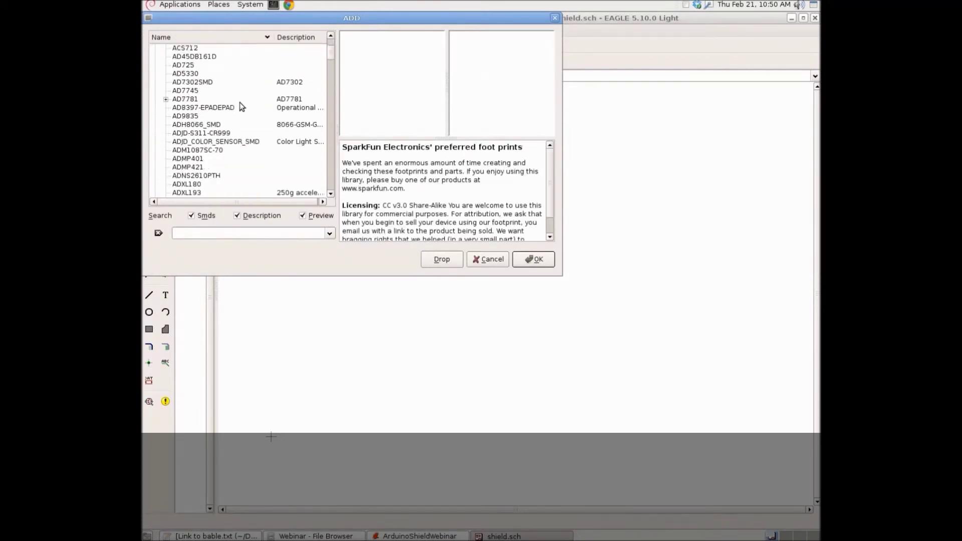
{"action": "scroll", "coordinate": [203, 158], "scroll_direction": "down", "scroll_amount": 2}
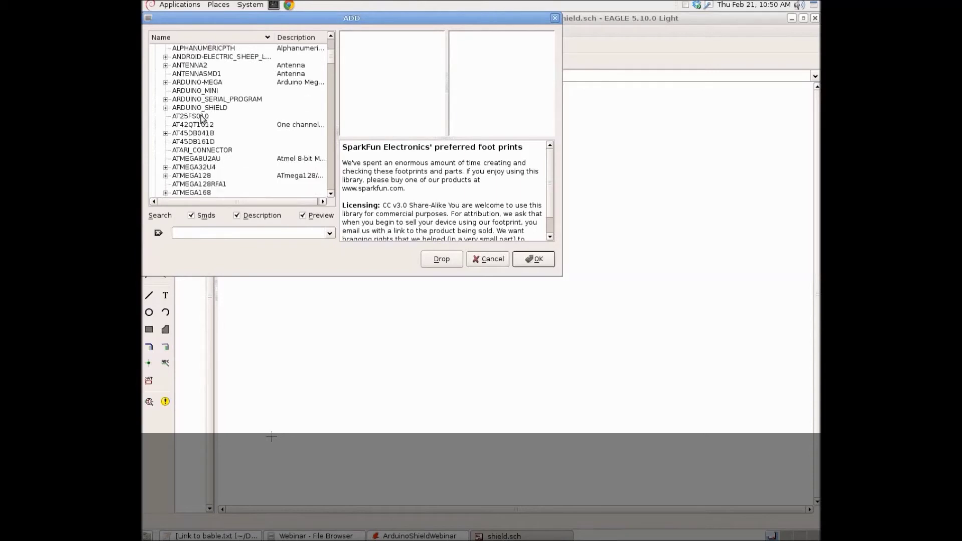
{"action": "left_click", "coordinate": [200, 109]}
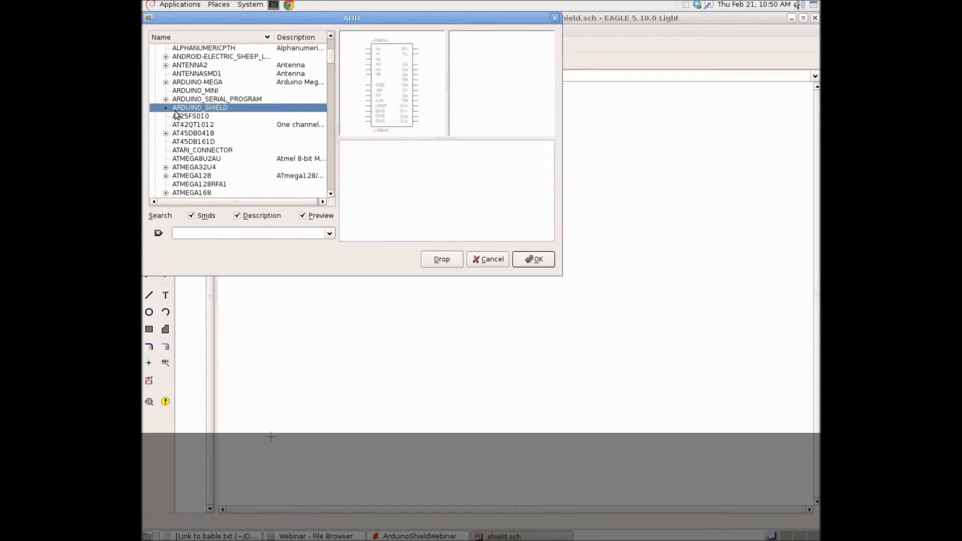
{"action": "left_click", "coordinate": [166, 108]}
{"action": "left_click", "coordinate": [239, 118]}
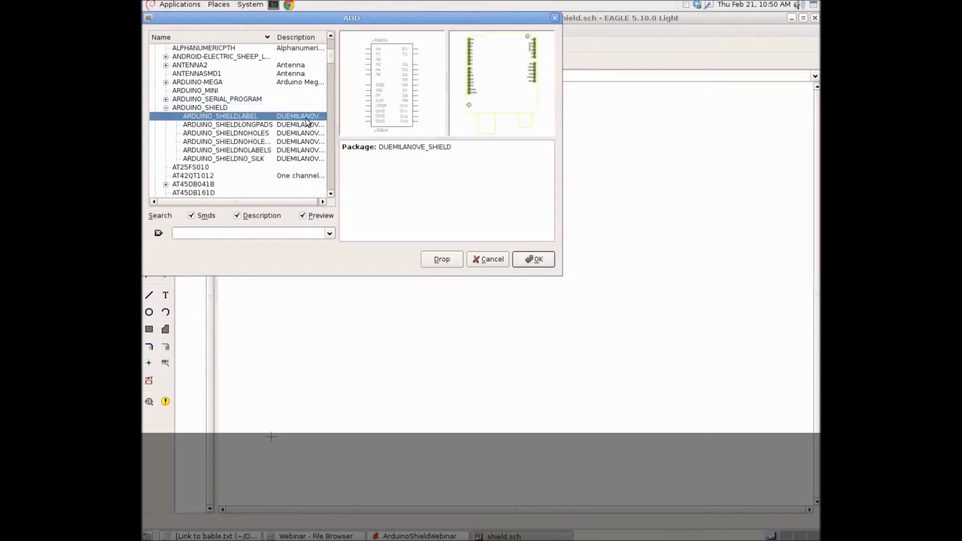
{"action": "key", "text": "Down"}
{"action": "key", "text": "Down"}
{"action": "key", "text": "Down"}
{"action": "key", "text": "Down"}
{"action": "key", "text": "Down"}
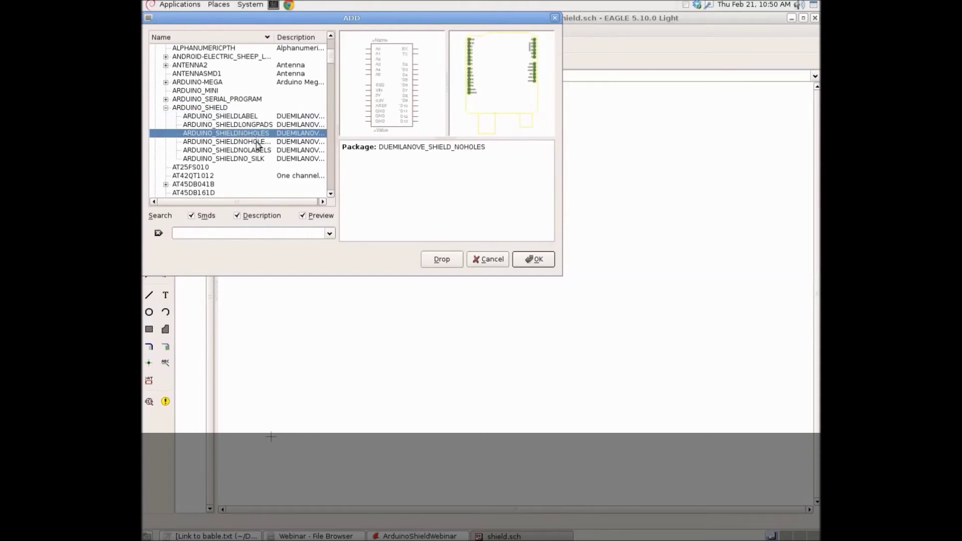
{"action": "left_click", "coordinate": [248, 118]}
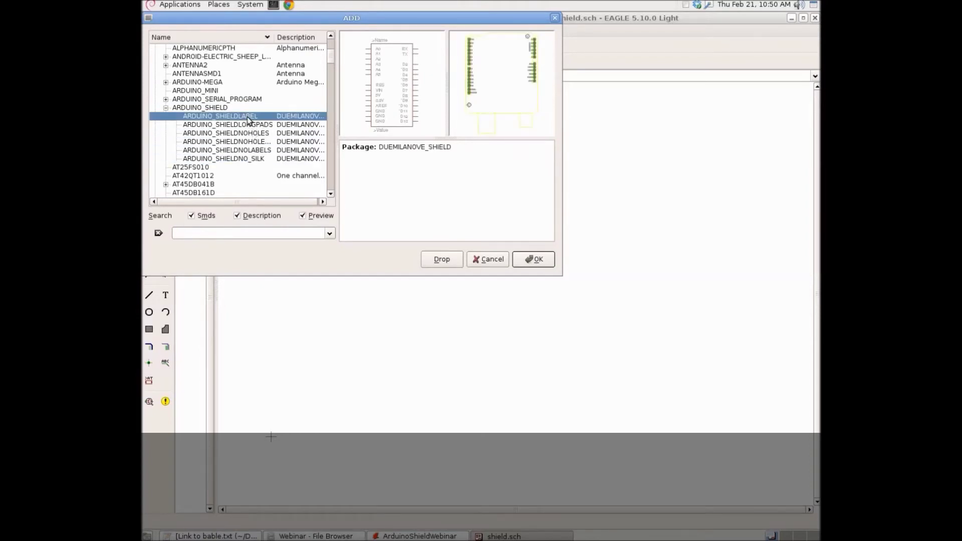
- Place the Arduino shield symbol on the sheet as U1
{"action": "left_click", "coordinate": [535, 259]}
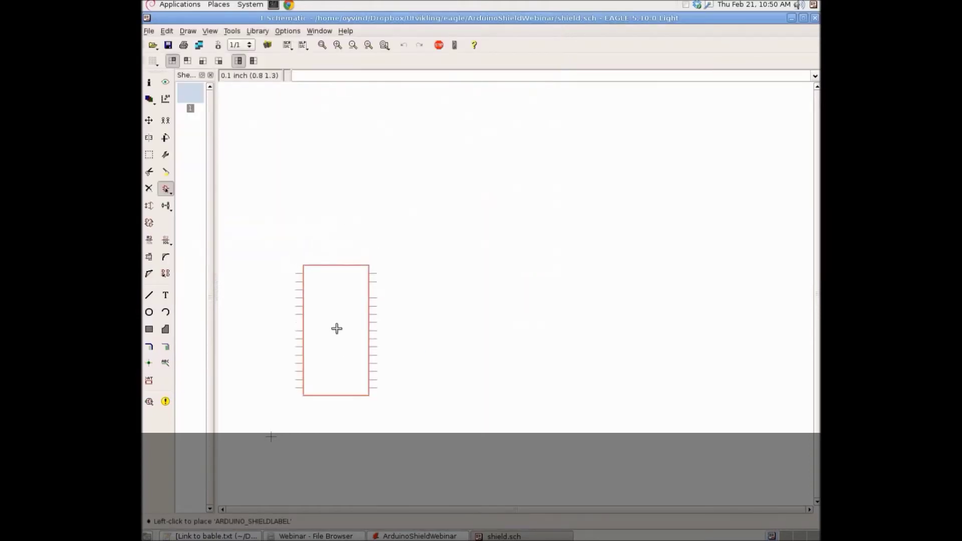
{"action": "left_click", "coordinate": [320, 349]}
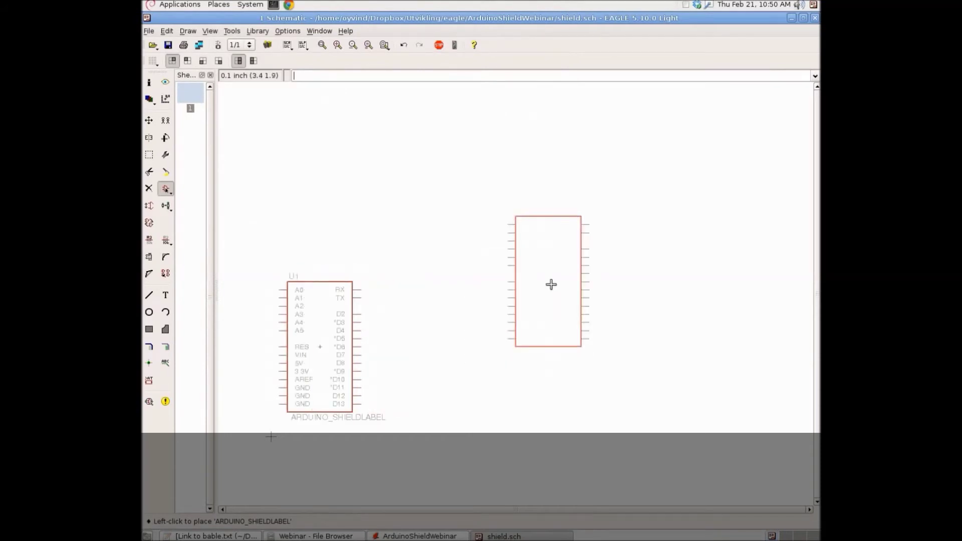
{"action": "key", "text": "Escape"}
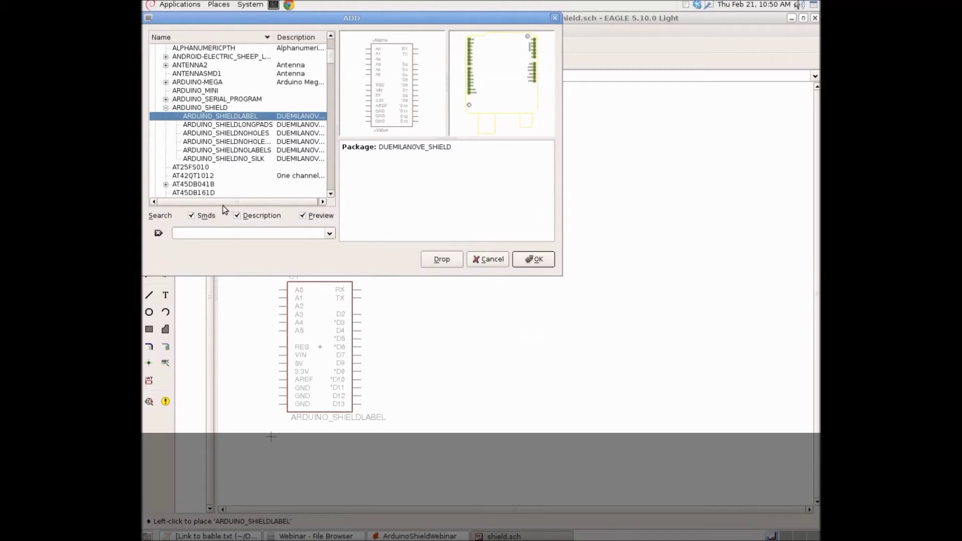
- Choose the SparkFun LED5MM 5 mm round LED for placement
{"action": "left_click", "coordinate": [166, 108]}
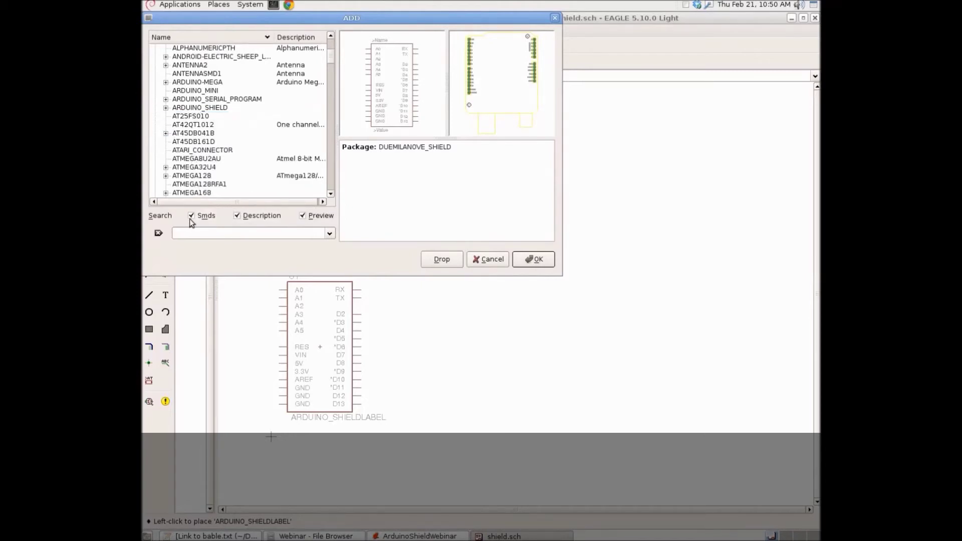
{"action": "key", "text": "l"}
{"action": "scroll", "coordinate": [213, 155], "scroll_direction": "down", "scroll_amount": 5}
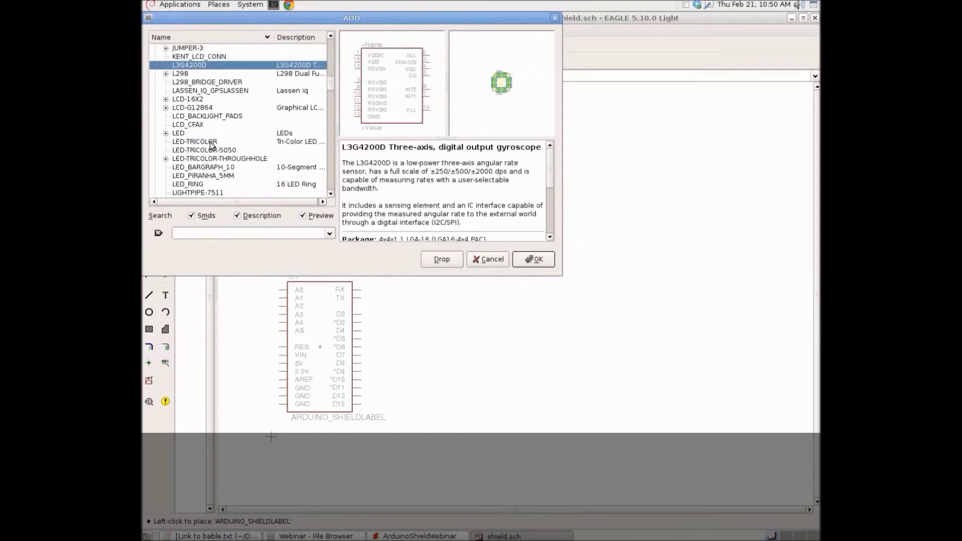
{"action": "left_click", "coordinate": [196, 133]}
{"action": "left_click", "coordinate": [166, 133]}
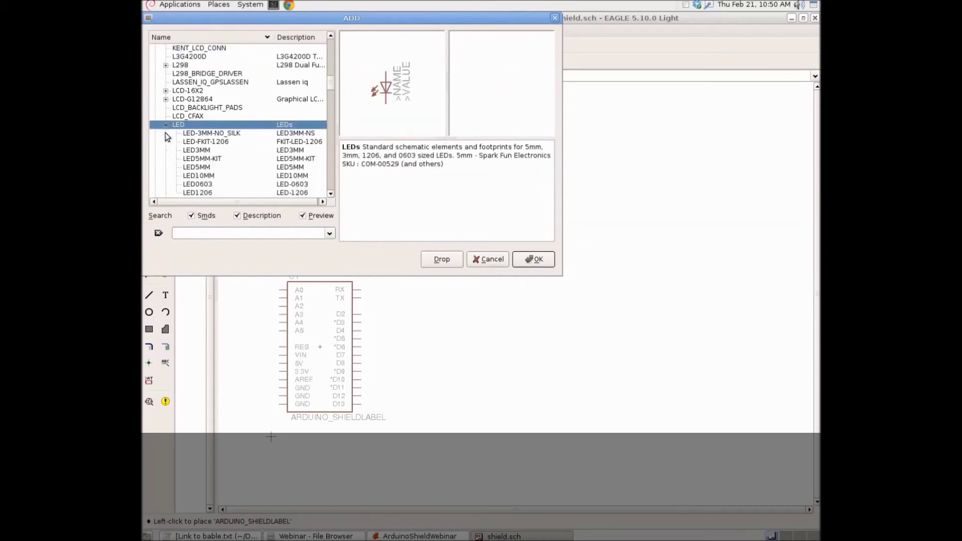
{"action": "scroll", "coordinate": [221, 146], "scroll_direction": "down", "scroll_amount": 2}
{"action": "left_click", "coordinate": [206, 116]}
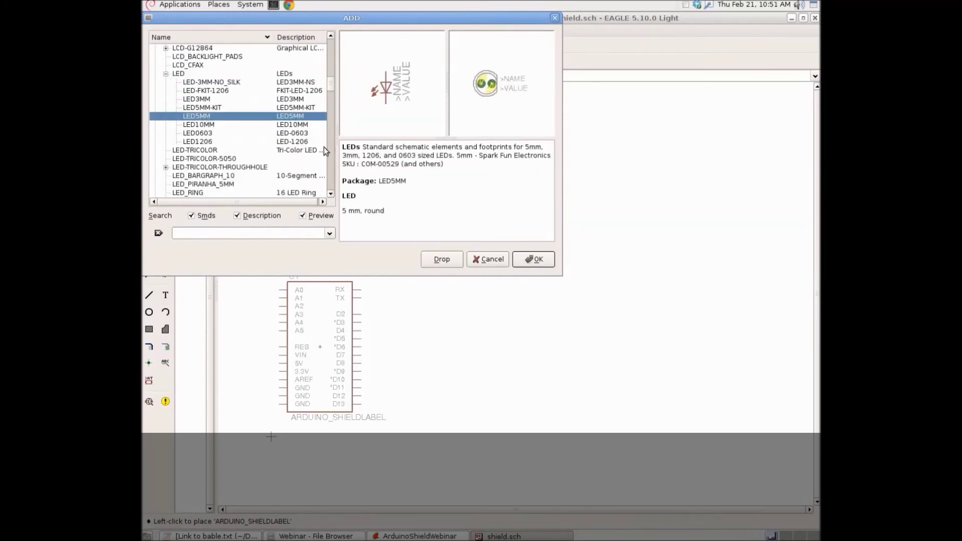
{"action": "left_click", "coordinate": [535, 259]}
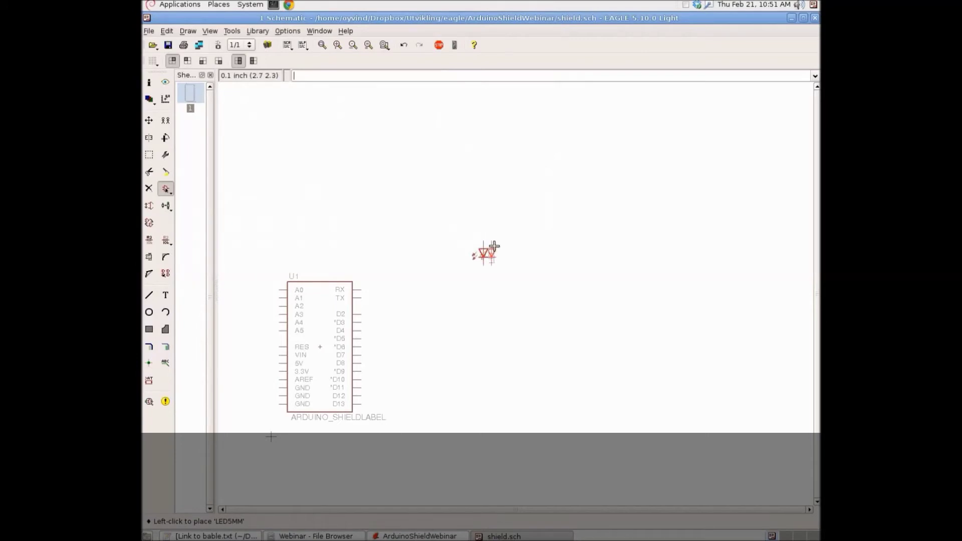
- Place sixteen LEDs, LED1–LED16, in four rows of four beside the Arduino shield
{"action": "left_click", "coordinate": [482, 252]}
{"action": "left_click", "coordinate": [547, 253]}
{"action": "left_click", "coordinate": [604, 253]}
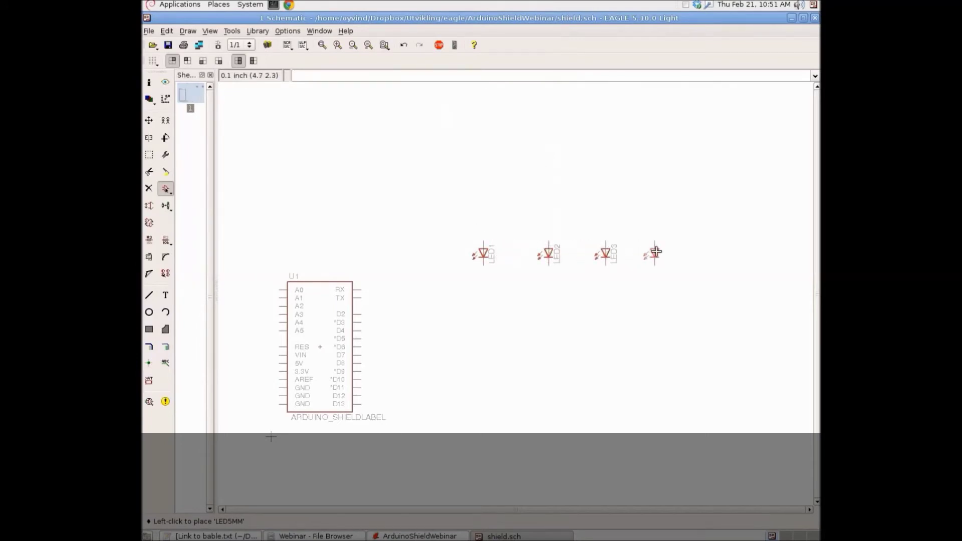
{"action": "left_click", "coordinate": [662, 253]}
{"action": "left_click", "coordinate": [483, 316]}
{"action": "left_click", "coordinate": [548, 317]}
{"action": "left_click", "coordinate": [604, 316]}
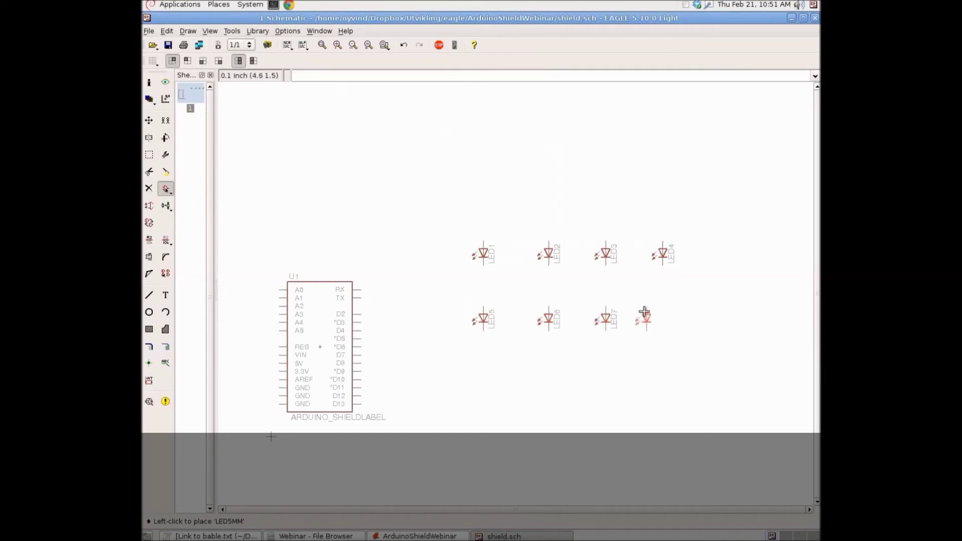
{"action": "left_click", "coordinate": [661, 317]}
{"action": "left_click", "coordinate": [482, 382]}
{"action": "left_click", "coordinate": [548, 382]}
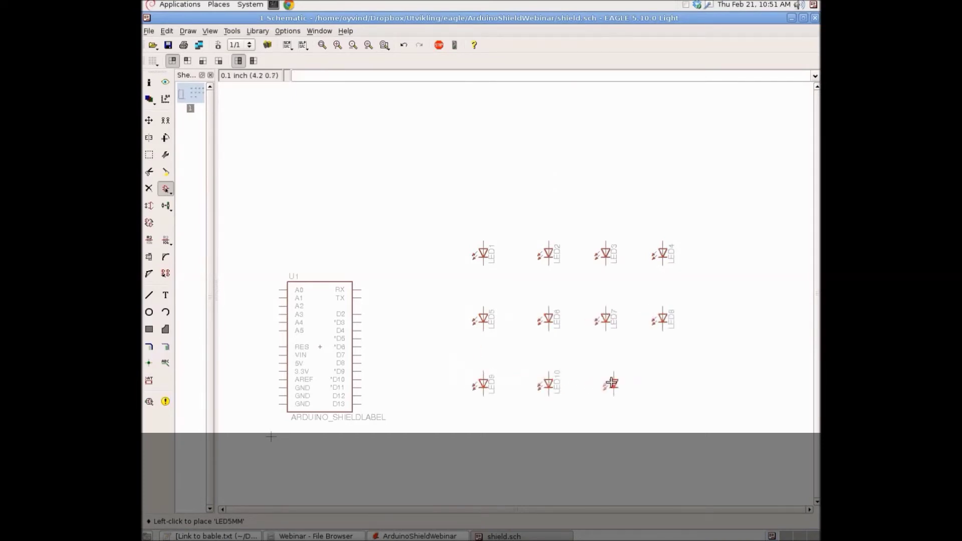
{"action": "left_click", "coordinate": [613, 382]}
{"action": "left_click", "coordinate": [661, 382]}
{"action": "left_click", "coordinate": [483, 447]}
{"action": "left_click", "coordinate": [556, 447]}
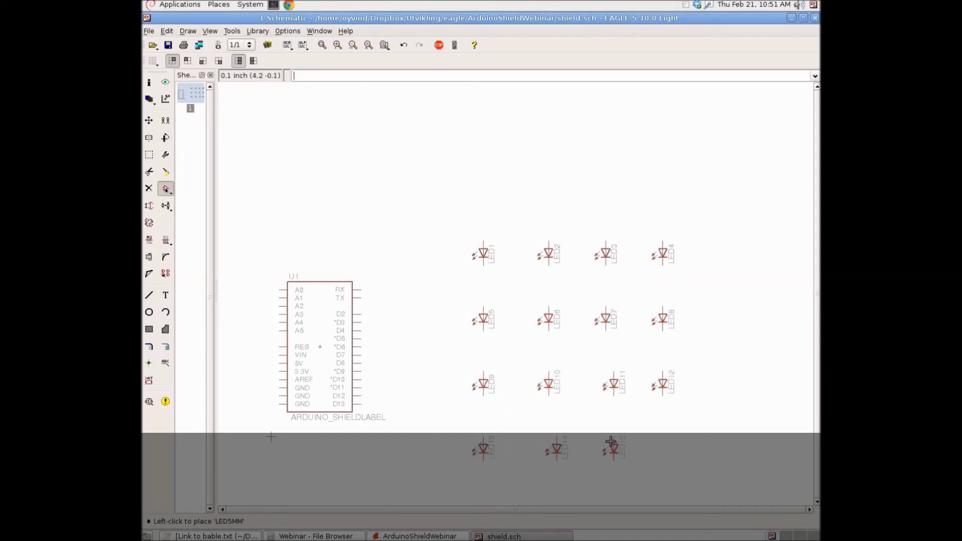
{"action": "left_click", "coordinate": [613, 447]}
{"action": "left_click", "coordinate": [661, 440]}
- Move LED5–LED12 so the second and third rows sit level and evenly spaced
{"action": "left_click", "coordinate": [149, 120]}
{"action": "left_click", "coordinate": [483, 319]}
{"action": "left_click", "coordinate": [482, 312]}
{"action": "left_click", "coordinate": [548, 319]}
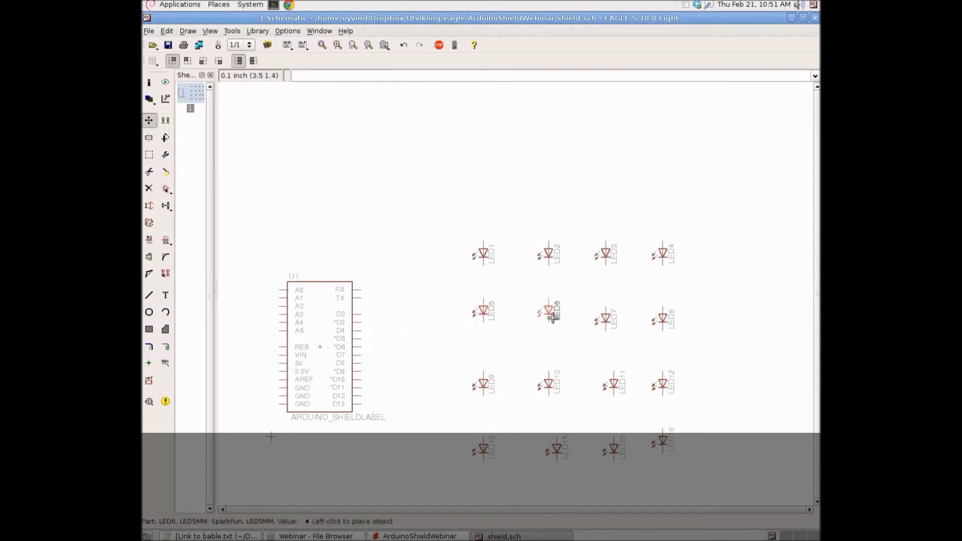
{"action": "left_click", "coordinate": [548, 311]}
{"action": "left_click", "coordinate": [606, 319]}
{"action": "left_click", "coordinate": [605, 311]}
{"action": "left_click", "coordinate": [663, 319]}
{"action": "left_click", "coordinate": [662, 311]}
{"action": "left_click", "coordinate": [481, 380]}
{"action": "left_click", "coordinate": [483, 369]}
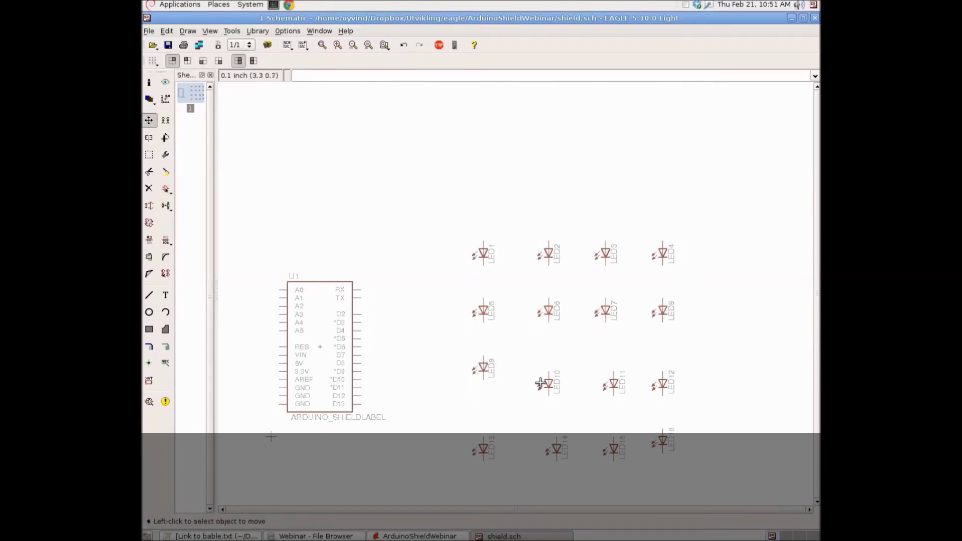
{"action": "left_click", "coordinate": [548, 384]}
{"action": "left_click", "coordinate": [548, 368]}
{"action": "left_click", "coordinate": [614, 384]}
{"action": "left_click", "coordinate": [606, 369]}
{"action": "left_click", "coordinate": [663, 384]}
{"action": "left_click", "coordinate": [668, 372]}
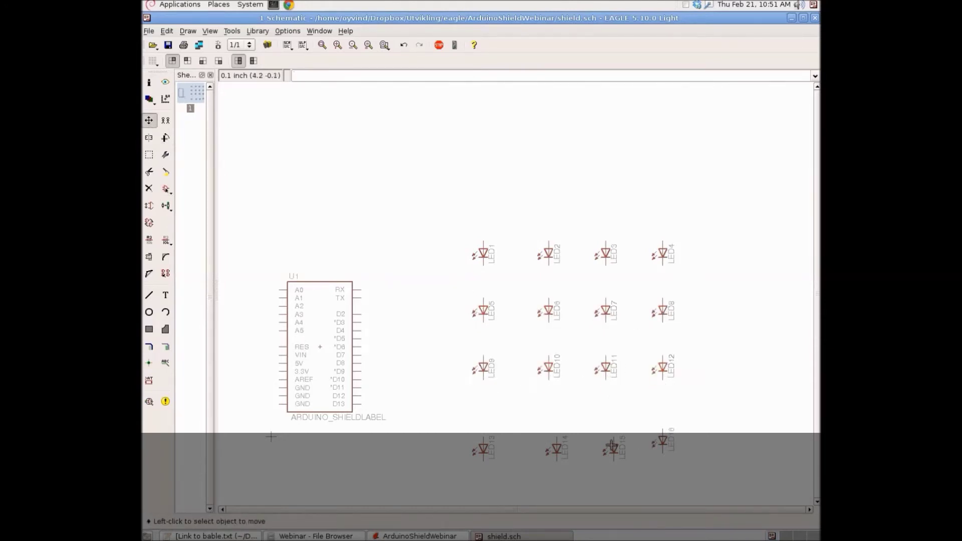
- Level the fourth row, LED13–LED16, one row higher and reopen the parts library
{"action": "left_click", "coordinate": [486, 455]}
{"action": "left_click", "coordinate": [486, 430]}
{"action": "left_click", "coordinate": [556, 449]}
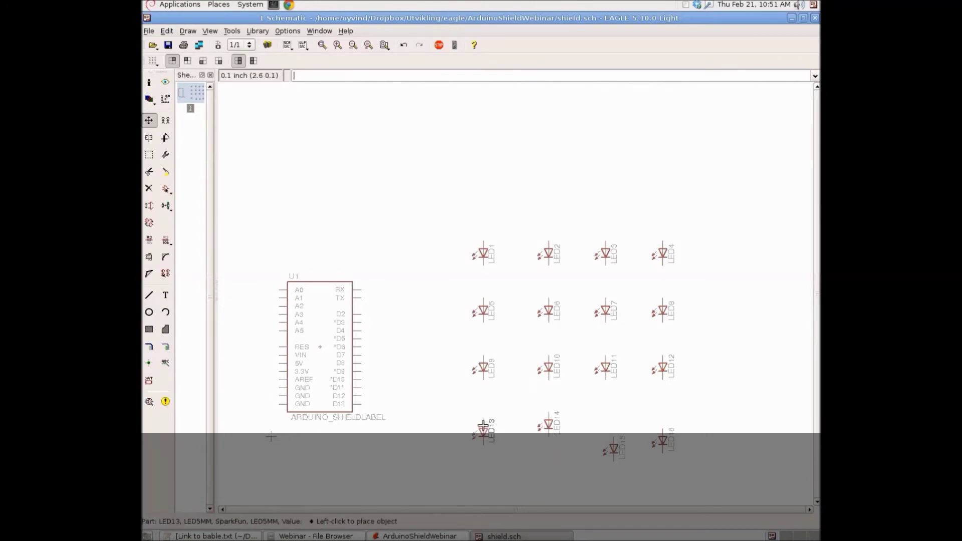
{"action": "left_click", "coordinate": [549, 425]}
{"action": "left_click", "coordinate": [611, 448]}
{"action": "left_click", "coordinate": [606, 425]}
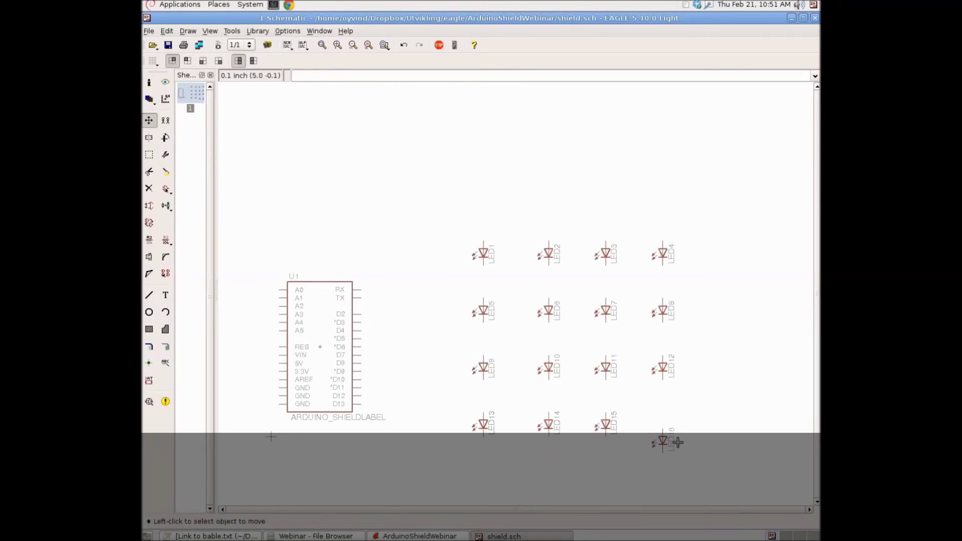
{"action": "left_click", "coordinate": [662, 442]}
{"action": "left_click", "coordinate": [663, 426]}
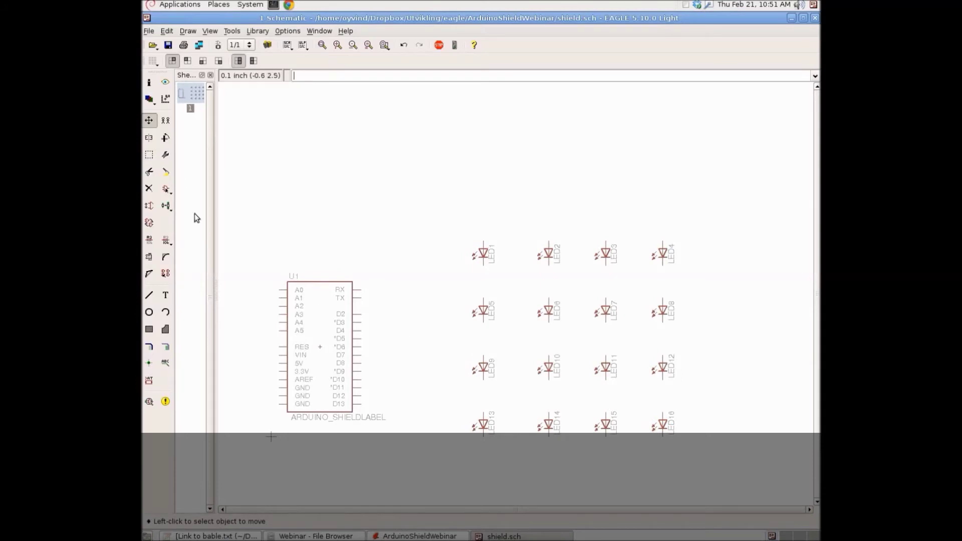
{"action": "left_click", "coordinate": [167, 203]}
- Pick RESISTORPTH-1/4W from the RESISTOR family, after previewing the 1/2W variant, and confirm it
{"action": "left_click", "coordinate": [166, 73]}
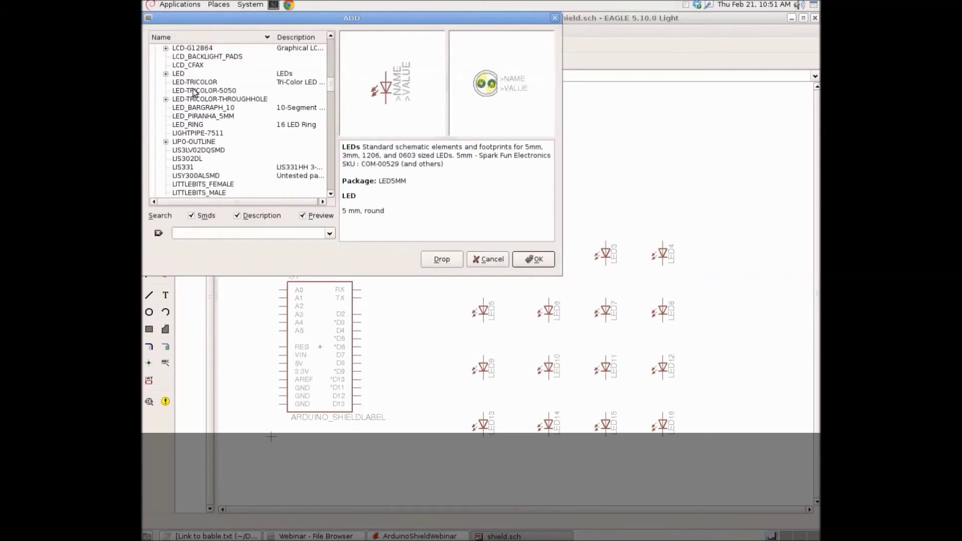
{"action": "scroll", "coordinate": [190, 100], "scroll_direction": "down", "scroll_amount": 12}
{"action": "scroll", "coordinate": [194, 154], "scroll_direction": "down", "scroll_amount": 15}
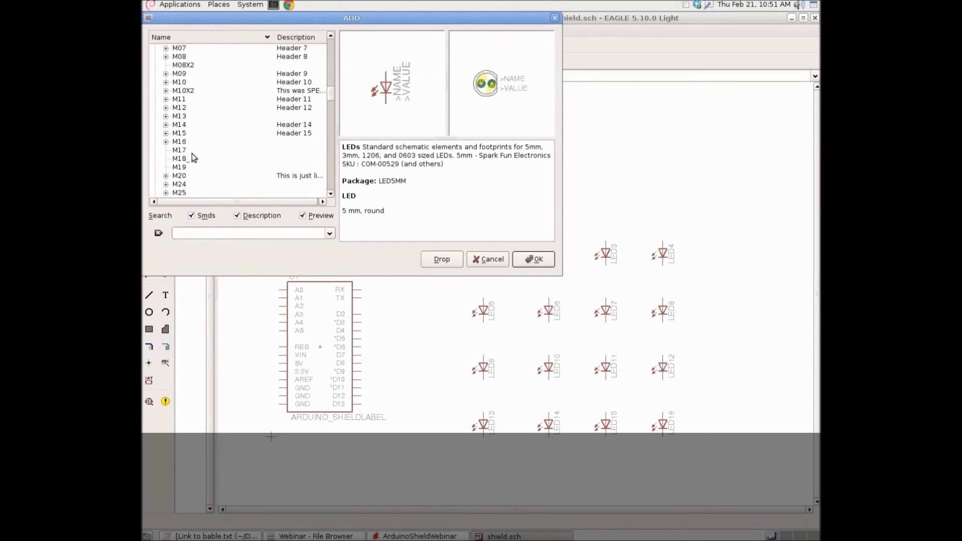
{"action": "scroll", "coordinate": [191, 159], "scroll_direction": "down", "scroll_amount": 10}
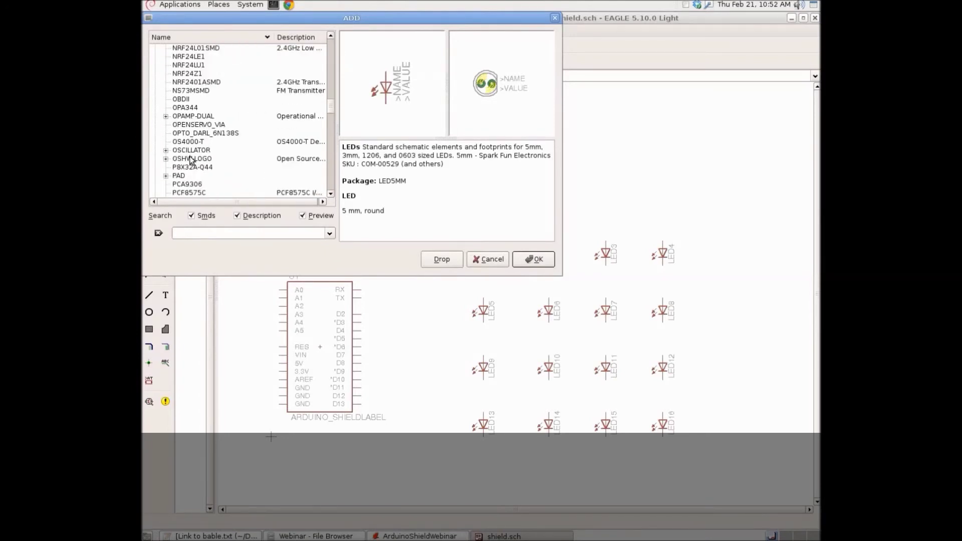
{"action": "scroll", "coordinate": [330, 109], "scroll_direction": "down", "scroll_amount": 12}
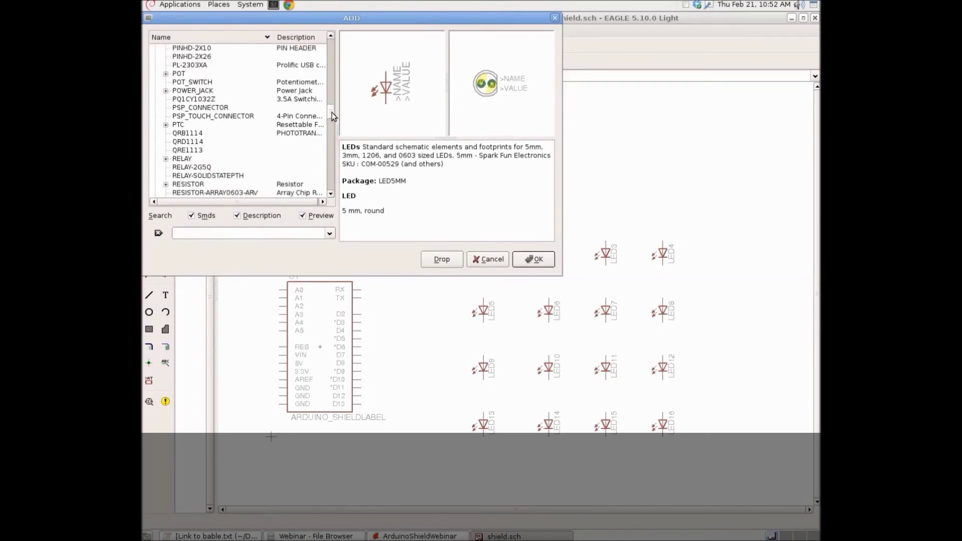
{"action": "scroll", "coordinate": [203, 105], "scroll_direction": "down", "scroll_amount": 1}
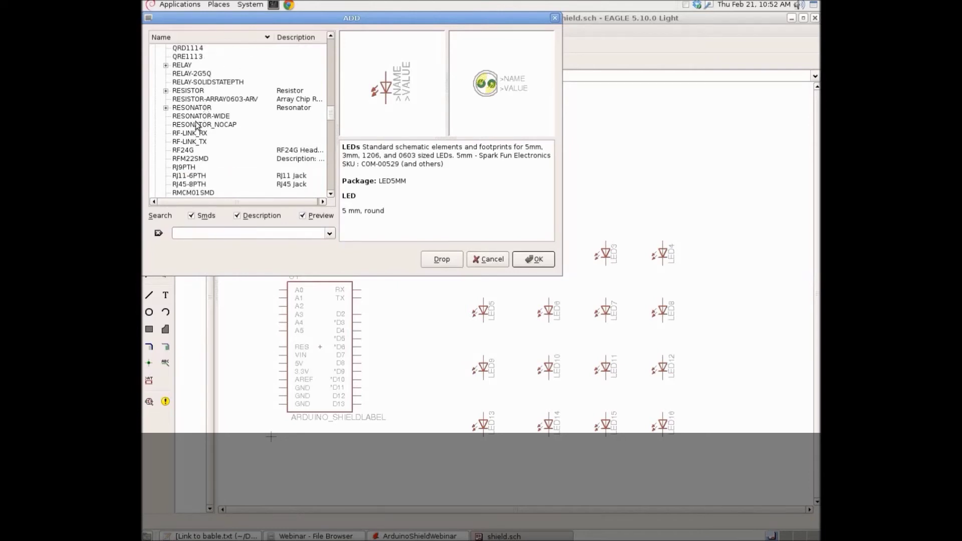
{"action": "left_click", "coordinate": [184, 91]}
{"action": "left_click", "coordinate": [167, 90]}
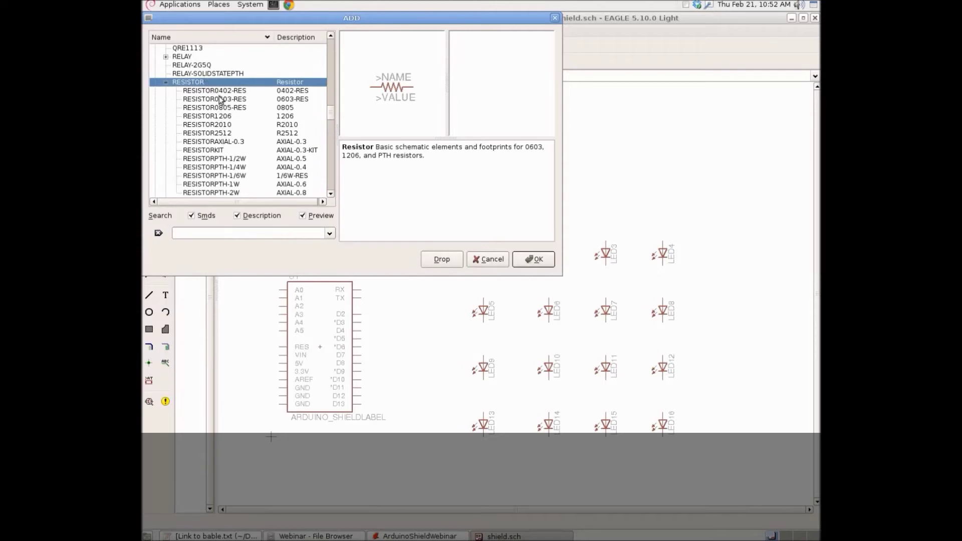
{"action": "scroll", "coordinate": [219, 145], "scroll_direction": "down", "scroll_amount": 1}
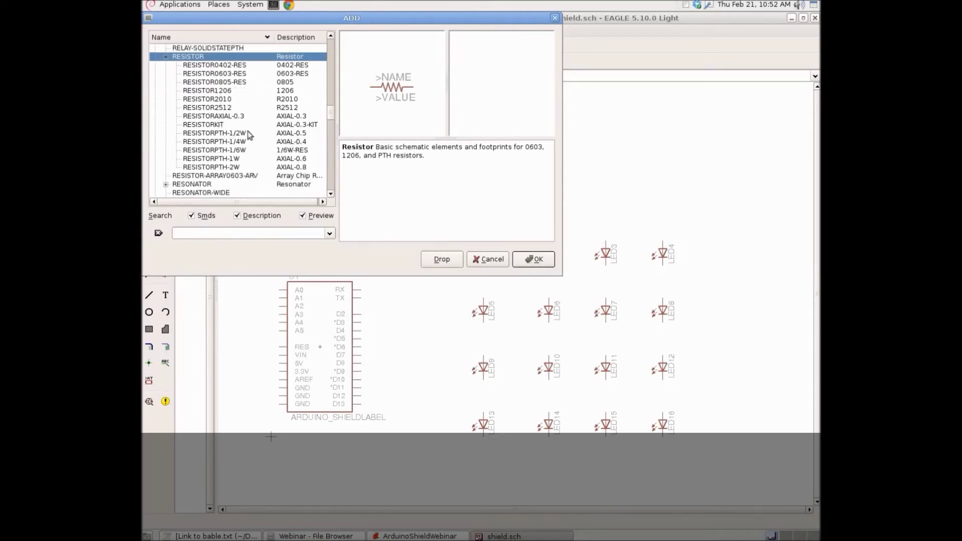
{"action": "left_click", "coordinate": [235, 135]}
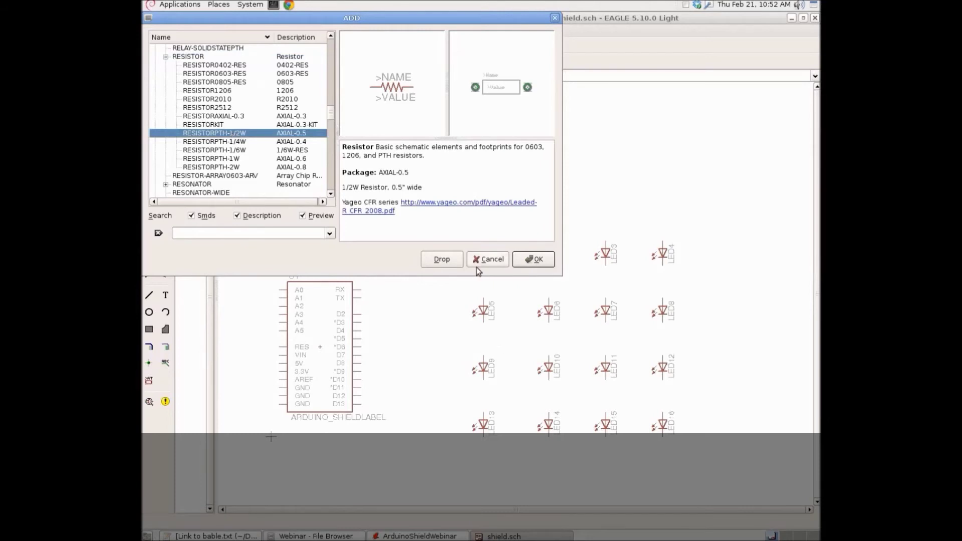
{"action": "left_click", "coordinate": [237, 143]}
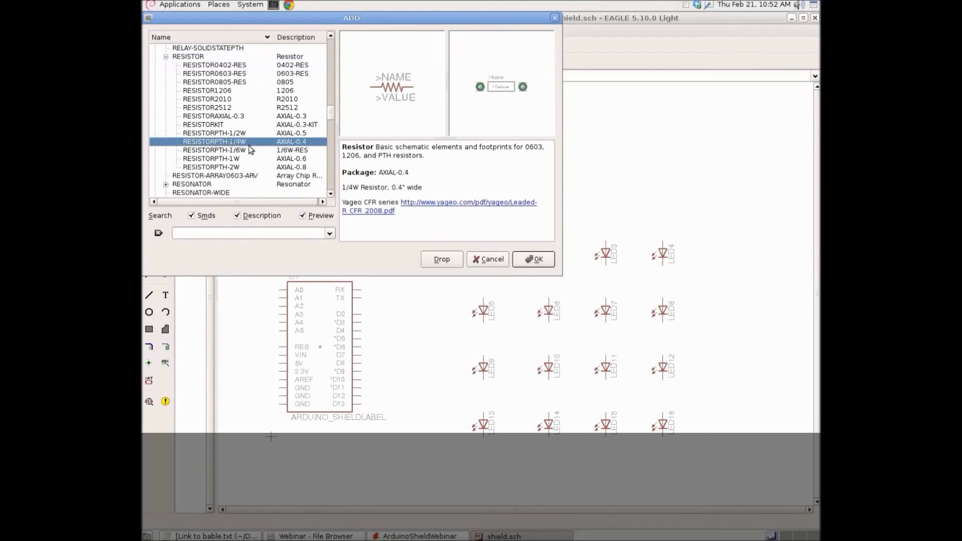
{"action": "left_click", "coordinate": [534, 259]}
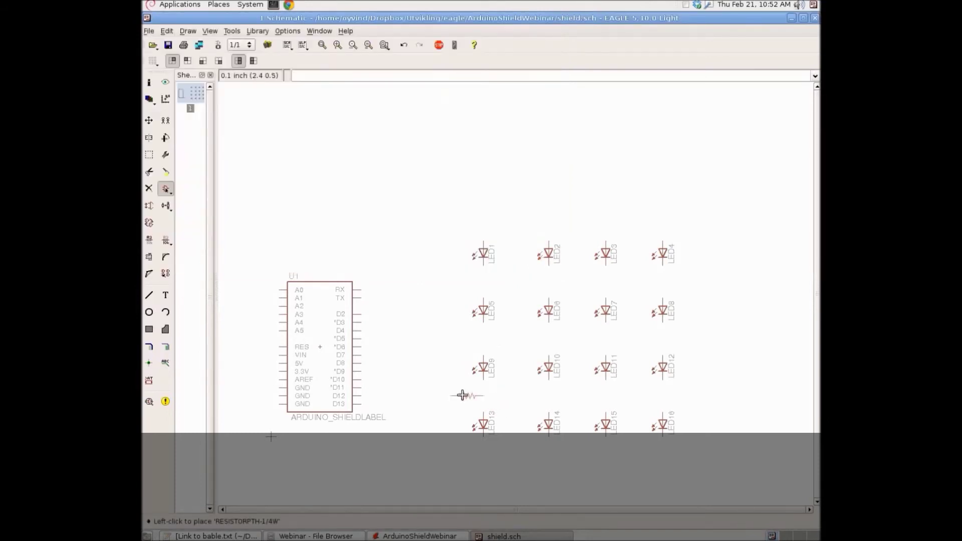
- Rotate the resistor upright and place R1–R4, one below each LED column
{"action": "right_click", "coordinate": [462, 396]}
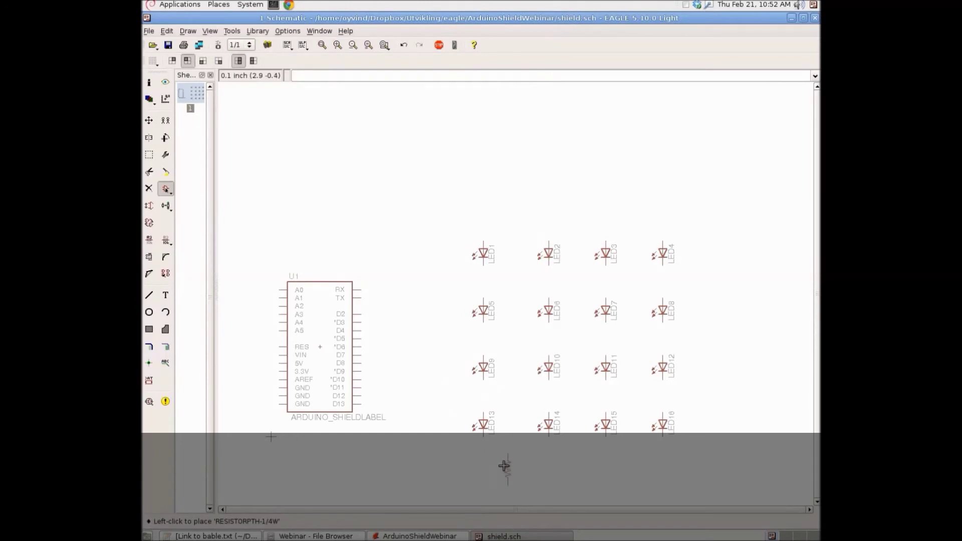
{"action": "left_click", "coordinate": [506, 479]}
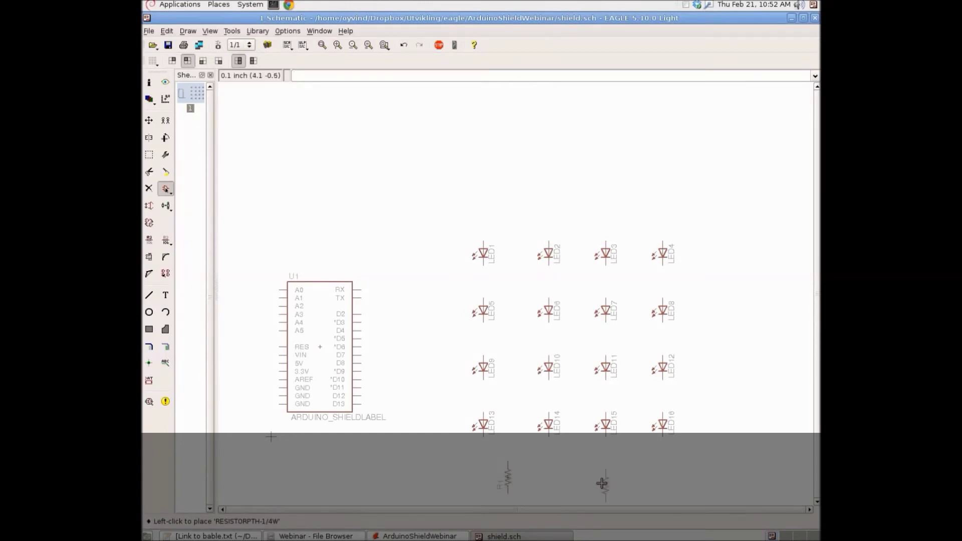
{"action": "left_click", "coordinate": [573, 475]}
{"action": "left_click", "coordinate": [630, 475]}
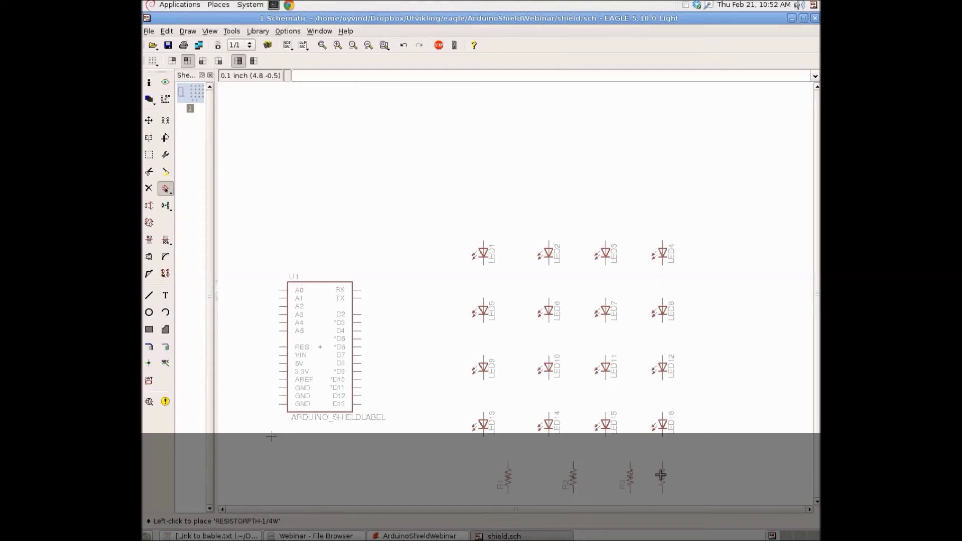
{"action": "left_click", "coordinate": [690, 474]}
{"action": "scroll", "coordinate": [666, 204], "scroll_direction": "down", "scroll_amount": 5}
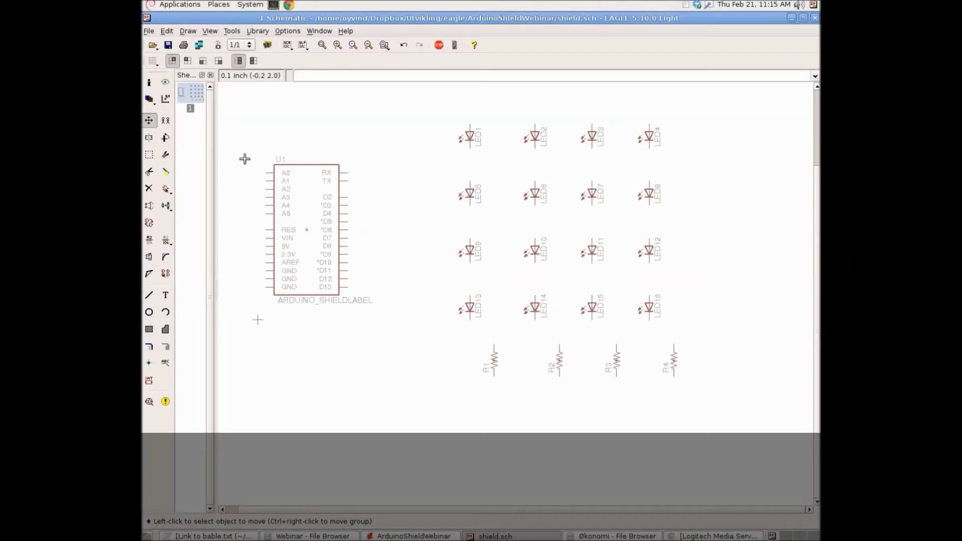
- Draw the first row net and tie the top pins of LED1–LED4 to it
{"action": "left_click", "coordinate": [166, 347]}
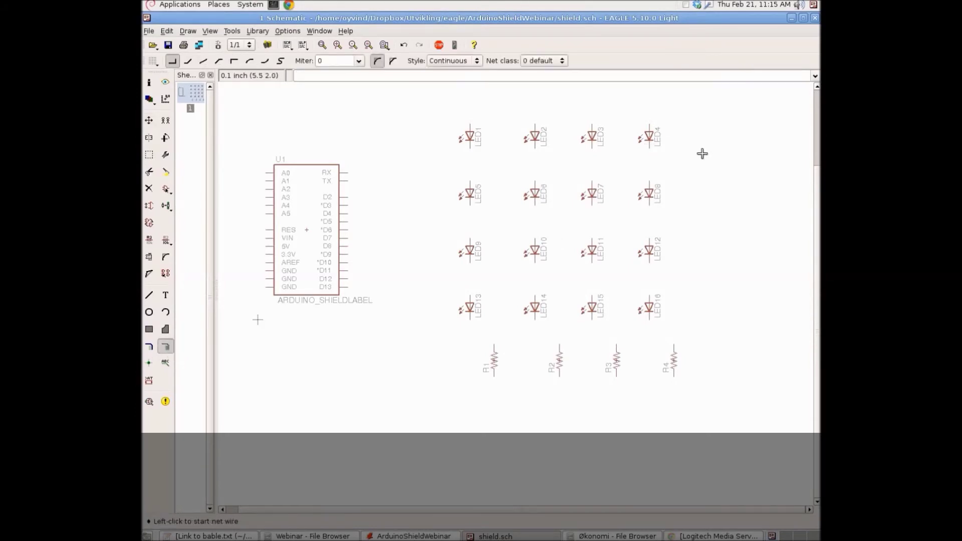
{"action": "scroll", "coordinate": [611, 189], "scroll_direction": "down", "scroll_amount": 1}
{"action": "scroll", "coordinate": [699, 119], "scroll_direction": "up", "scroll_amount": 1}
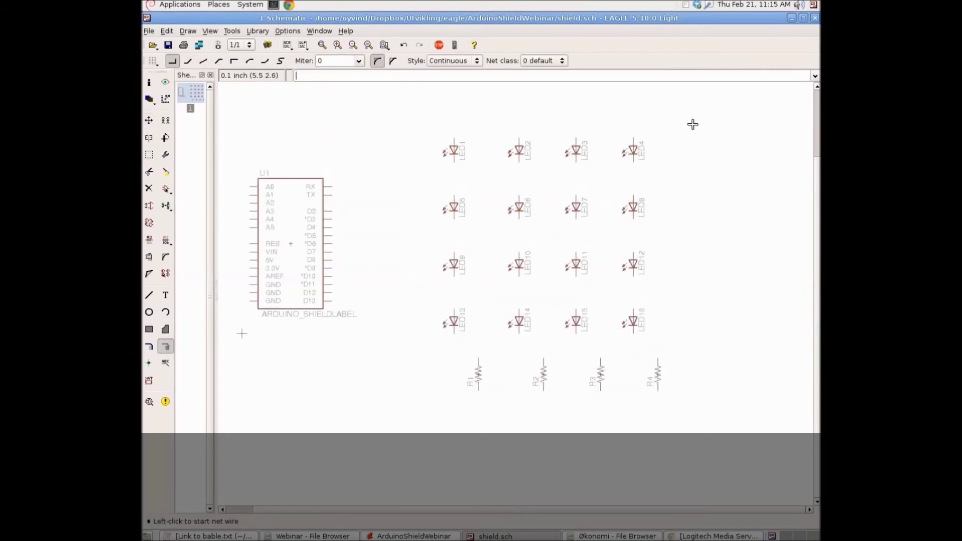
{"action": "left_click", "coordinate": [707, 113]}
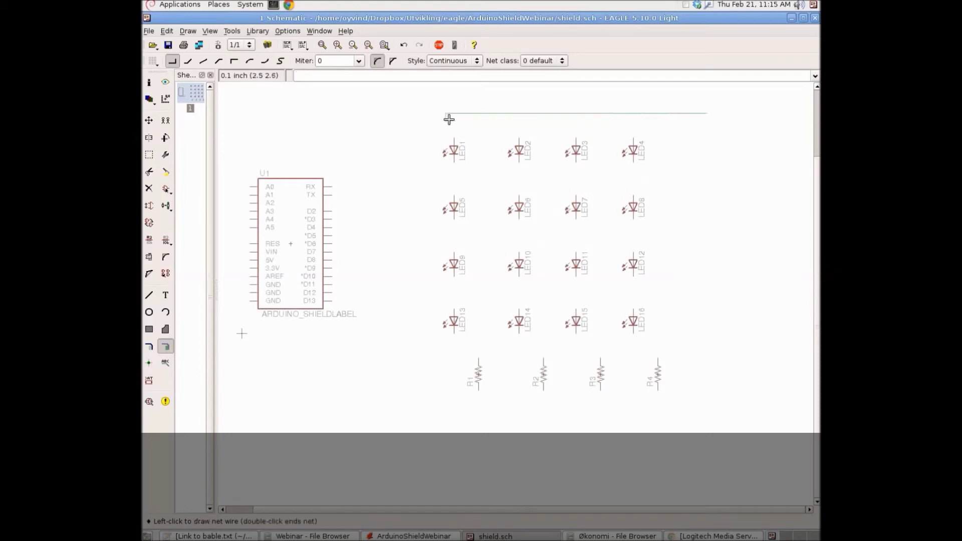
{"action": "left_click", "coordinate": [454, 142]}
{"action": "left_click", "coordinate": [517, 135]}
{"action": "left_click", "coordinate": [519, 113]}
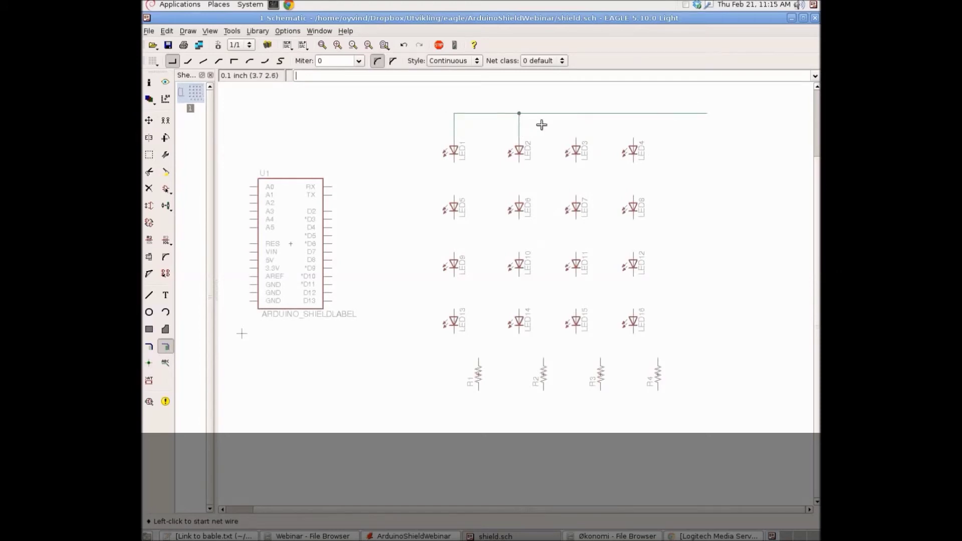
{"action": "left_click", "coordinate": [576, 136]}
{"action": "left_click", "coordinate": [576, 114]}
{"action": "left_click", "coordinate": [634, 137]}
{"action": "left_click", "coordinate": [634, 114]}
- Redraw the second row net after undoing a misplaced wire, joining LED5–LED8 to it
{"action": "left_click", "coordinate": [708, 171]}
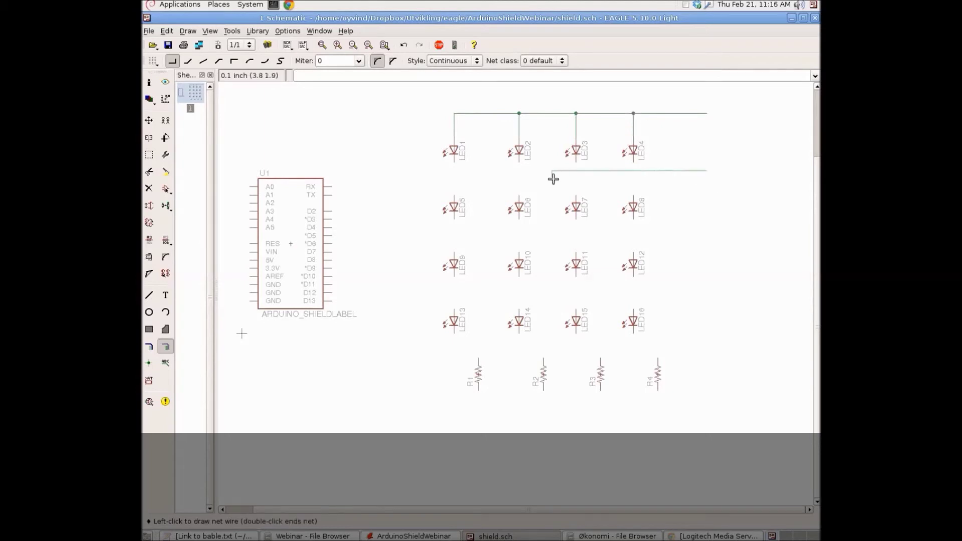
{"action": "left_click", "coordinate": [457, 193]}
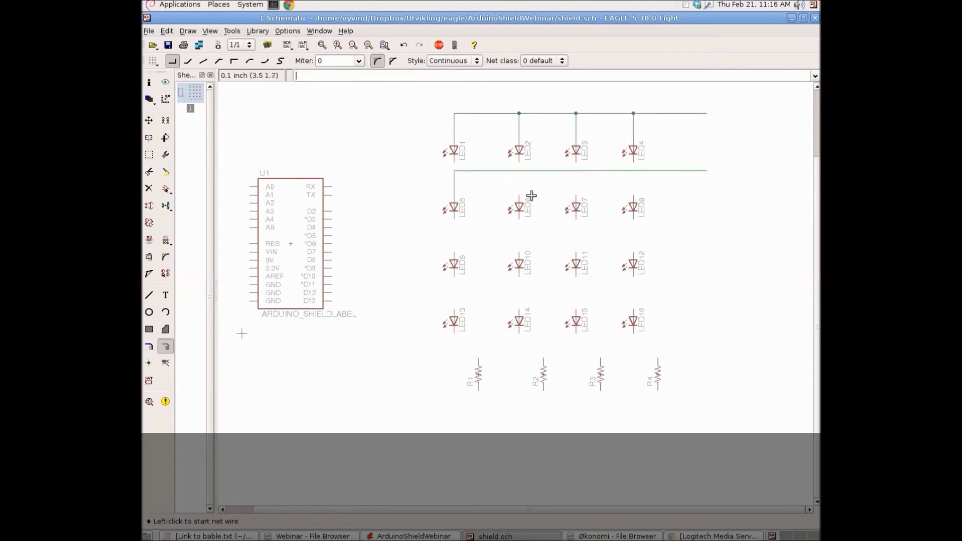
{"action": "key", "text": "ctrl+z"}
{"action": "left_click", "coordinate": [709, 187]}
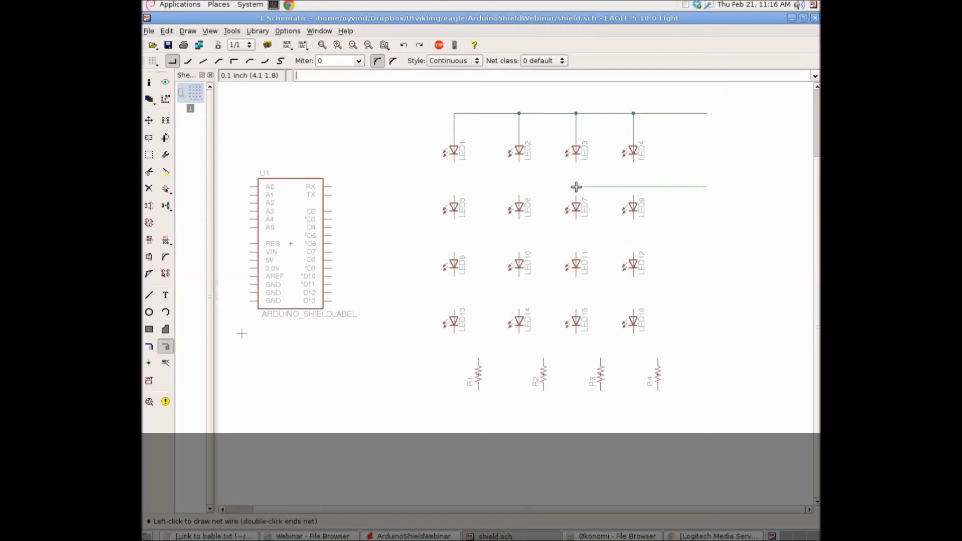
{"action": "left_click", "coordinate": [455, 196]}
{"action": "left_click", "coordinate": [520, 198]}
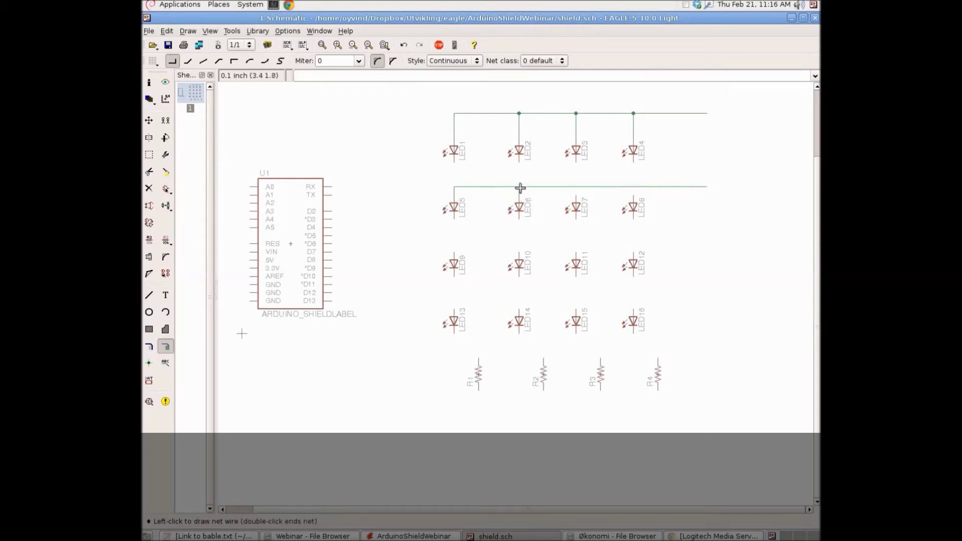
{"action": "left_click", "coordinate": [519, 187]}
{"action": "left_click", "coordinate": [576, 197]}
{"action": "left_click", "coordinate": [576, 186]}
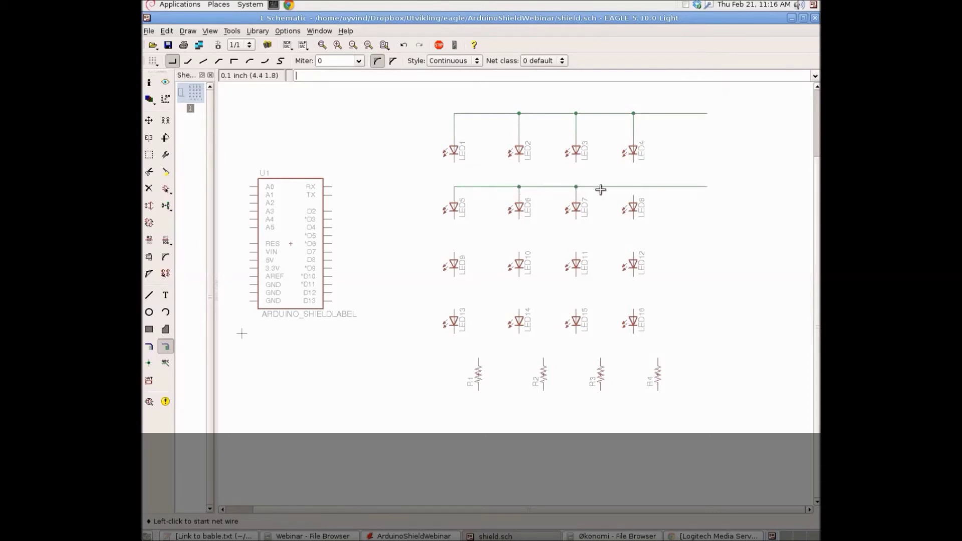
{"action": "left_click", "coordinate": [634, 197]}
{"action": "left_click", "coordinate": [633, 186]}
- Draw the third row net connecting the top pins of LED9–LED12
{"action": "left_click", "coordinate": [707, 244]}
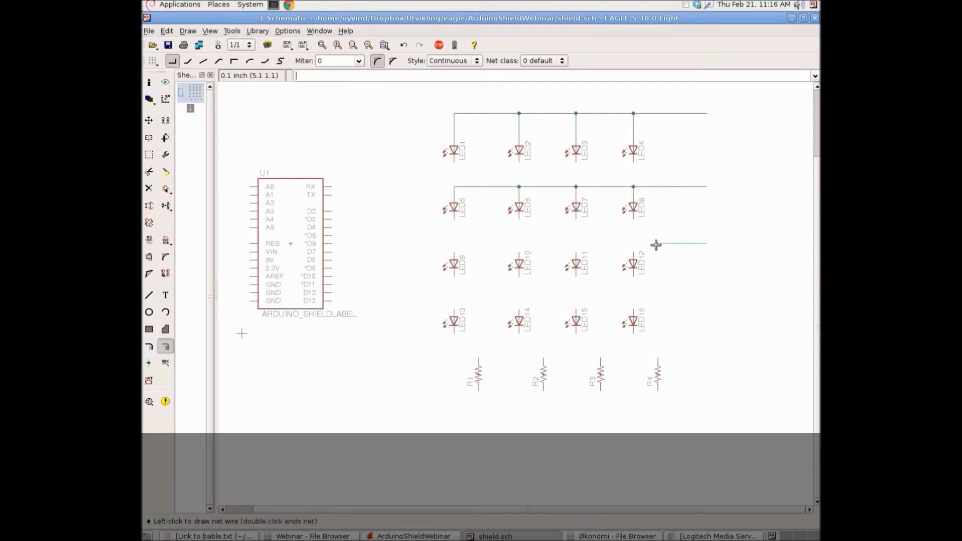
{"action": "left_click", "coordinate": [455, 253]}
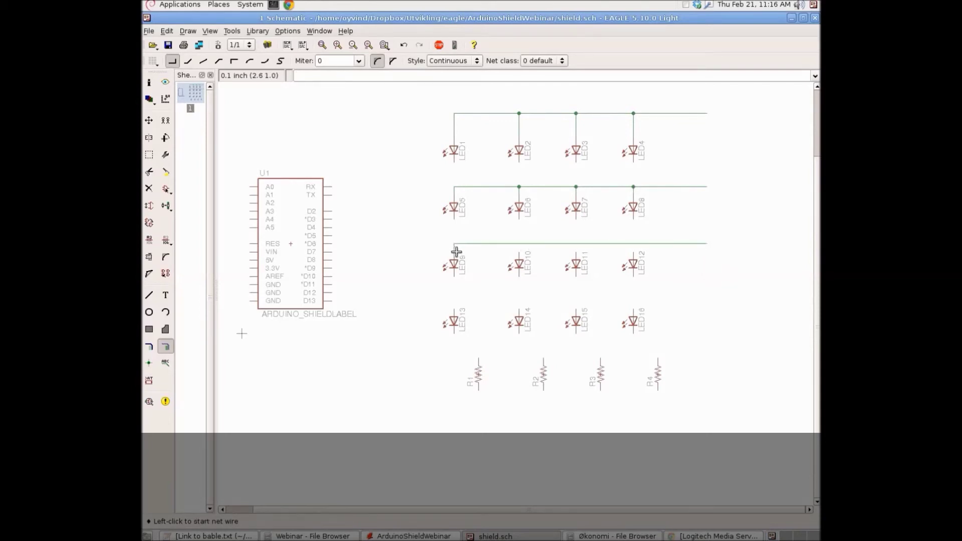
{"action": "left_click", "coordinate": [520, 254]}
{"action": "left_click", "coordinate": [519, 243]}
{"action": "left_click", "coordinate": [576, 253]}
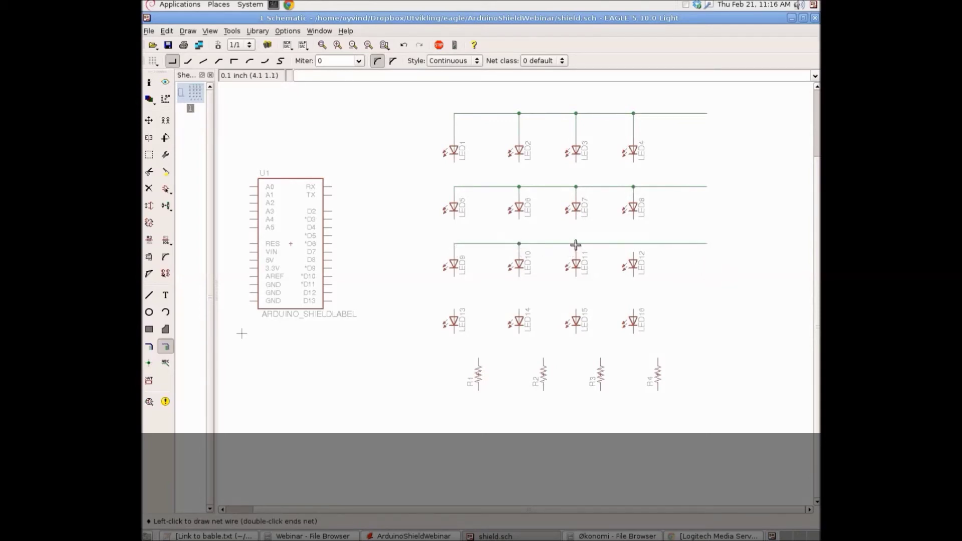
{"action": "left_click", "coordinate": [576, 244]}
{"action": "left_click", "coordinate": [633, 253]}
{"action": "left_click", "coordinate": [633, 243]}
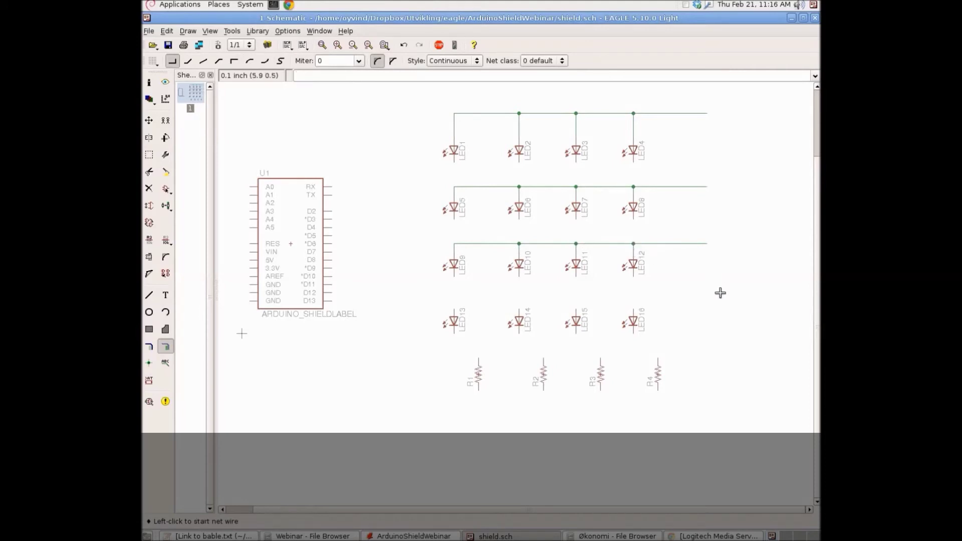
- Draw the fourth row net for LED13–LED16, then start a wire from LED1's bottom pin
{"action": "left_click", "coordinate": [706, 301]}
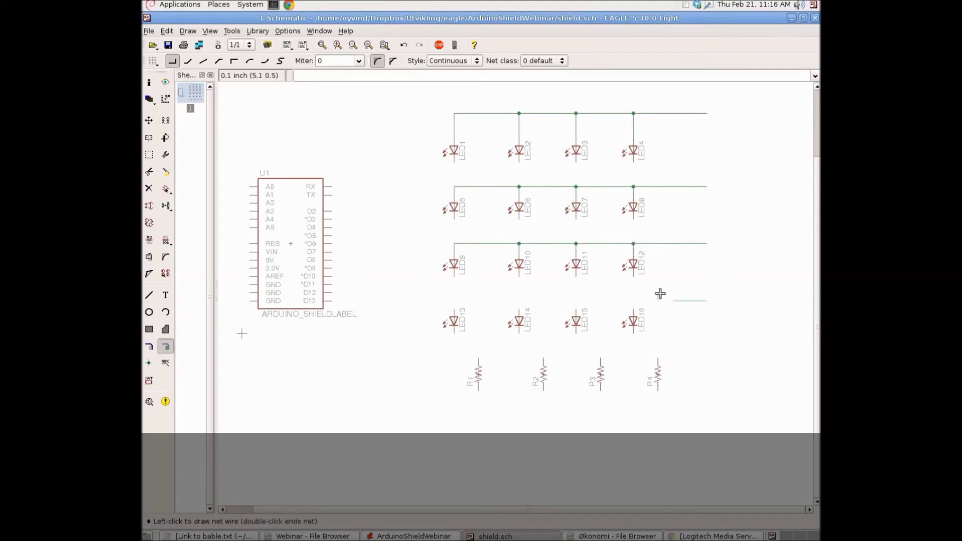
{"action": "left_click", "coordinate": [454, 308]}
{"action": "left_click", "coordinate": [519, 310]}
{"action": "left_click", "coordinate": [520, 300]}
{"action": "left_click", "coordinate": [576, 310]}
{"action": "left_click", "coordinate": [576, 301]}
{"action": "left_click", "coordinate": [634, 310]}
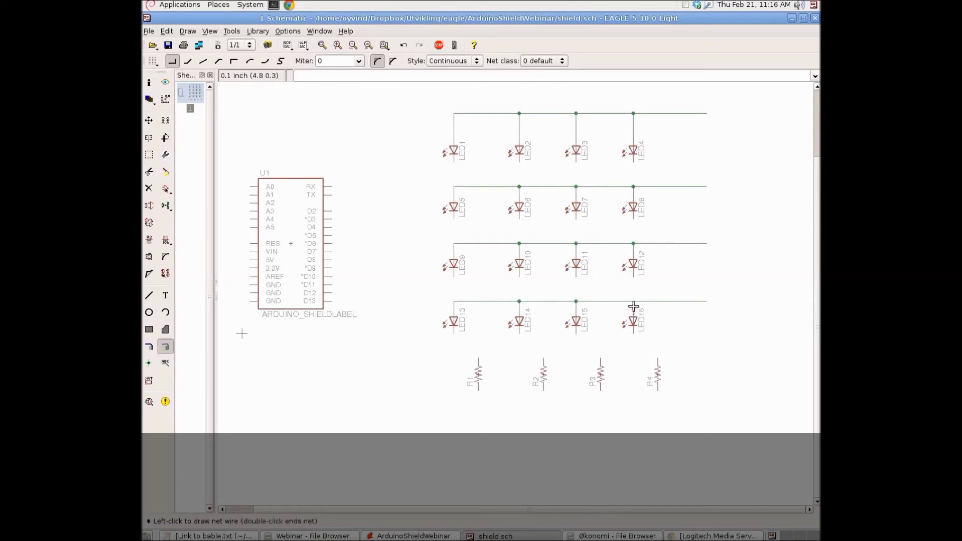
{"action": "left_click", "coordinate": [634, 301]}
{"action": "left_click", "coordinate": [455, 162]}
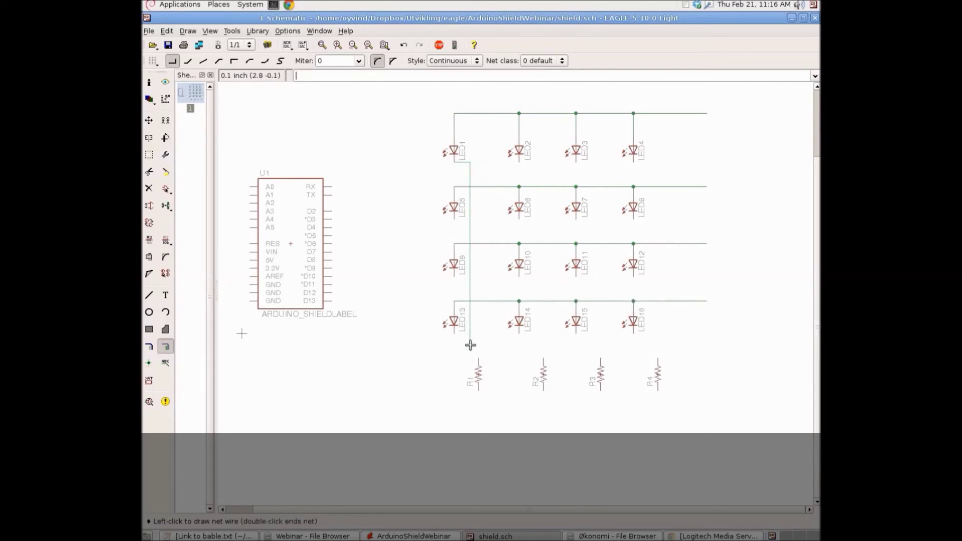
- Wire LED1, LED5, LED9 and LED13 into the first column net down to R1
{"action": "left_click", "coordinate": [479, 359]}
{"action": "left_click", "coordinate": [455, 219]}
{"action": "left_click", "coordinate": [479, 219]}
{"action": "left_click", "coordinate": [455, 277]}
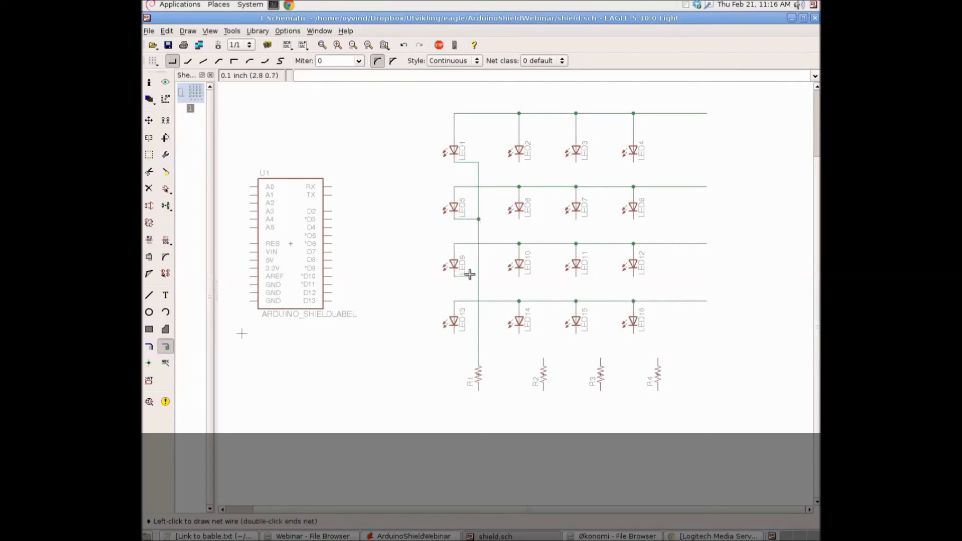
{"action": "left_click", "coordinate": [478, 276]}
{"action": "left_click", "coordinate": [454, 334]}
{"action": "left_click", "coordinate": [479, 333]}
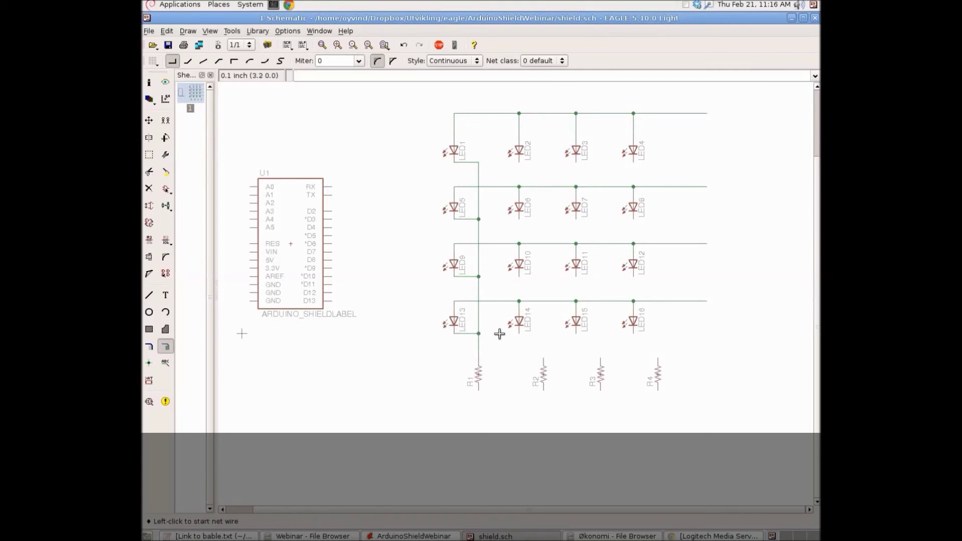
- Wire LED2, LED6, LED10 and LED14 into the second column net down to R2
{"action": "left_click", "coordinate": [519, 162]}
{"action": "left_click", "coordinate": [544, 366]}
{"action": "left_click", "coordinate": [519, 219]}
{"action": "left_click", "coordinate": [544, 219]}
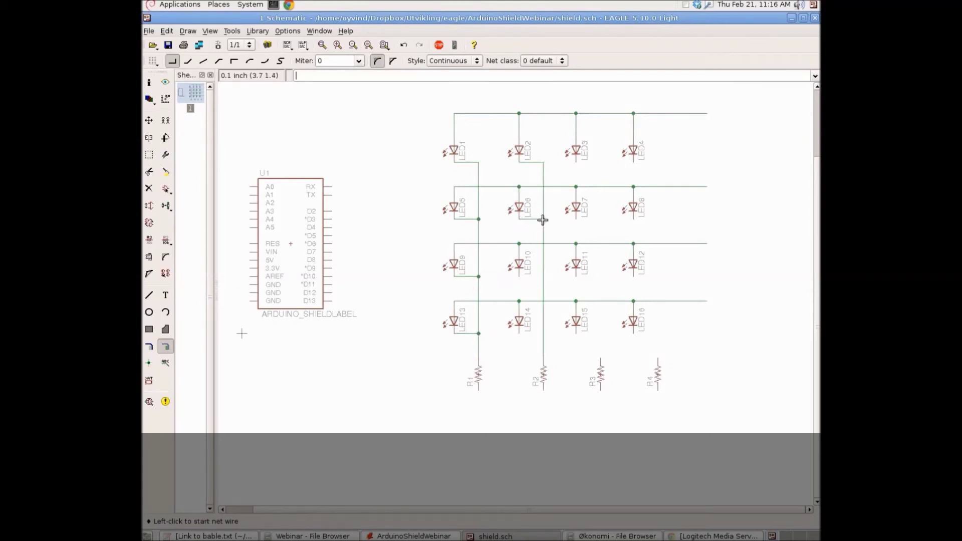
{"action": "left_click", "coordinate": [519, 276]}
{"action": "left_click", "coordinate": [543, 277]}
{"action": "left_click", "coordinate": [519, 333]}
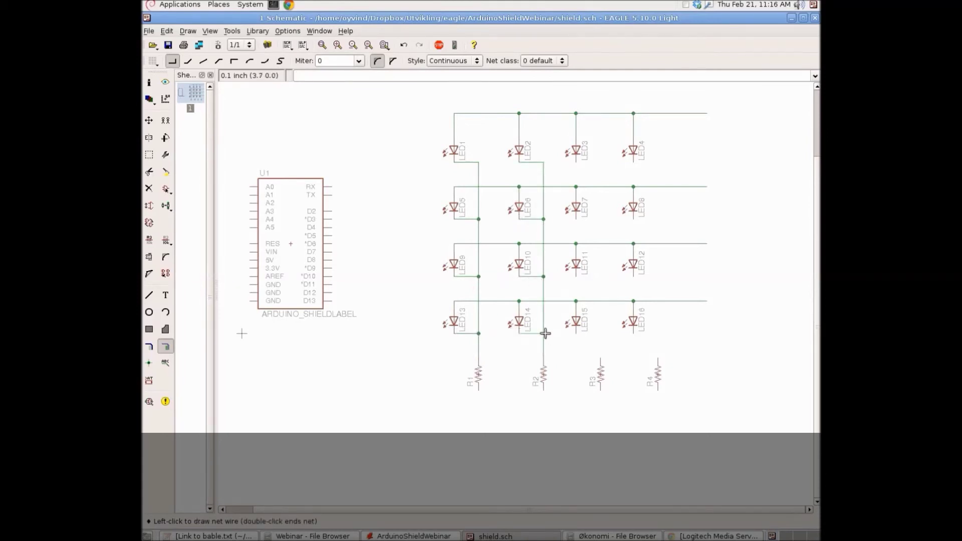
{"action": "left_click", "coordinate": [543, 333]}
- Wire LED3, LED7, LED11 and LED15 into the third column net down to R3
{"action": "left_click", "coordinate": [576, 162]}
{"action": "left_click", "coordinate": [600, 360]}
{"action": "left_click", "coordinate": [576, 219]}
{"action": "left_click", "coordinate": [601, 219]}
{"action": "left_click", "coordinate": [575, 277]}
{"action": "left_click", "coordinate": [601, 276]}
{"action": "left_click", "coordinate": [575, 333]}
{"action": "left_click", "coordinate": [600, 334]}
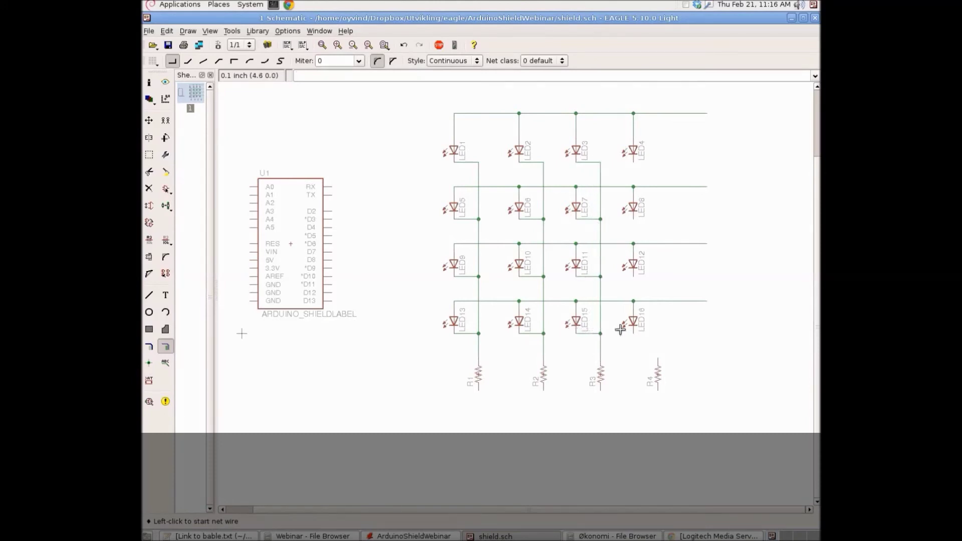
- Wire LED4, LED8, LED12 and LED16 into the fourth column net down to R4
{"action": "left_click", "coordinate": [633, 163]}
{"action": "left_click", "coordinate": [659, 359]}
{"action": "left_click", "coordinate": [633, 219]}
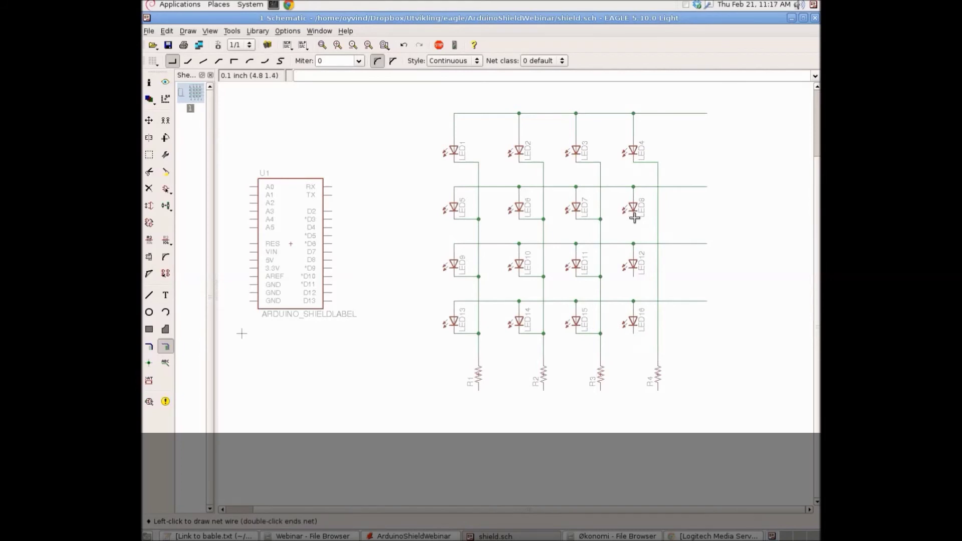
{"action": "left_click", "coordinate": [658, 219]}
{"action": "left_click", "coordinate": [634, 276]}
{"action": "left_click", "coordinate": [658, 276]}
{"action": "left_click", "coordinate": [634, 333]}
{"action": "left_click", "coordinate": [658, 334]}
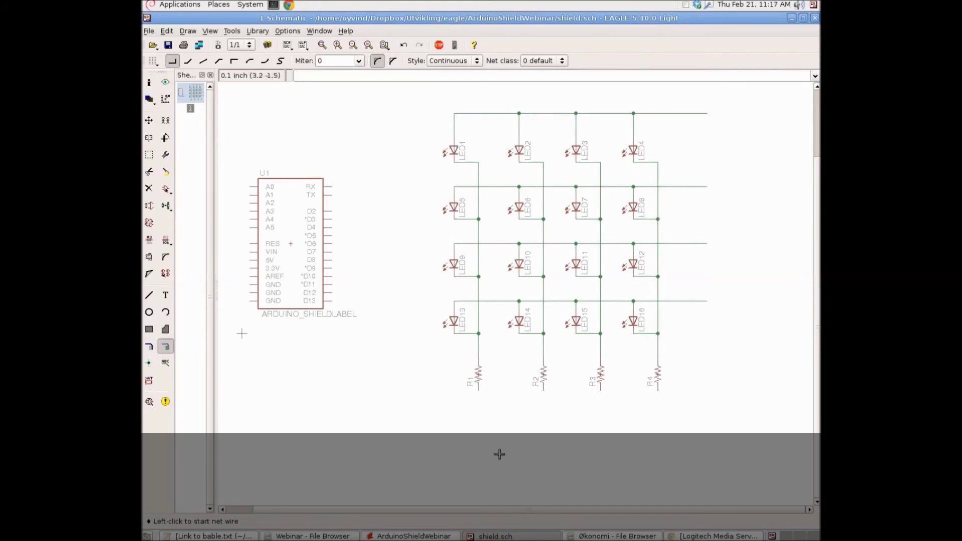
- Join the bottom pins of R1–R4 with one common wire
{"action": "left_click", "coordinate": [479, 389]}
{"action": "left_click", "coordinate": [478, 423]}
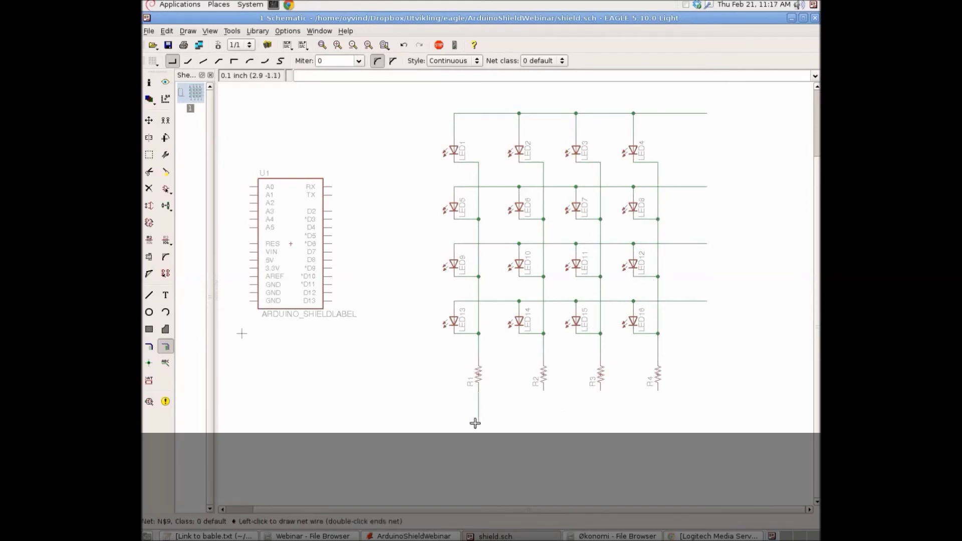
{"action": "left_click", "coordinate": [658, 389]}
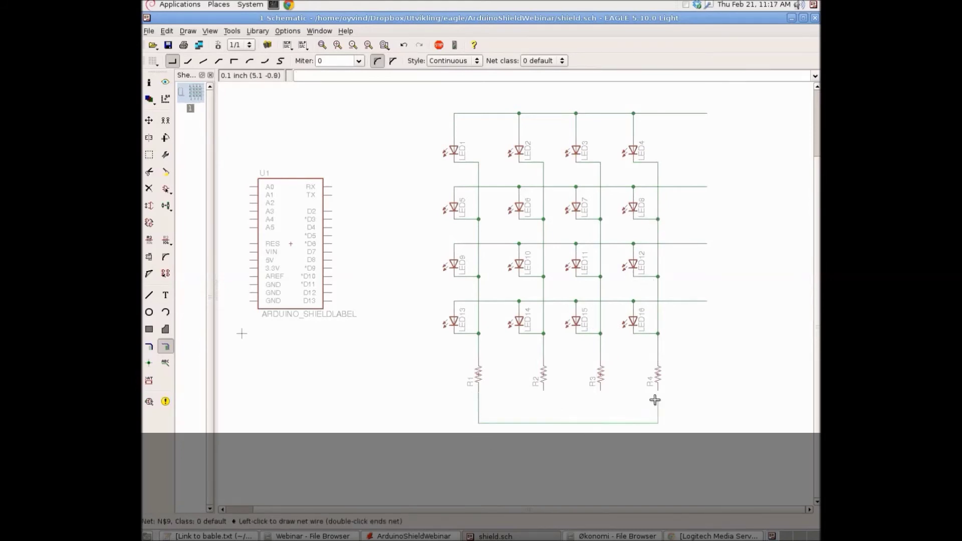
{"action": "left_click", "coordinate": [601, 390]}
{"action": "left_click", "coordinate": [600, 424]}
{"action": "left_click", "coordinate": [545, 390]}
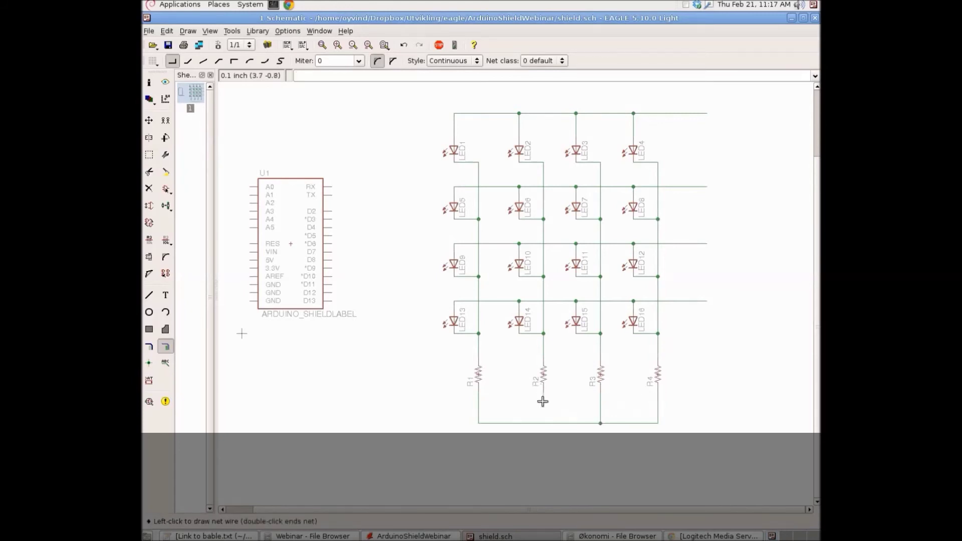
{"action": "left_click", "coordinate": [544, 424]}
- Draw a short net stub above each of R1, R2, R3 and R4
{"action": "left_click", "coordinate": [479, 350]}
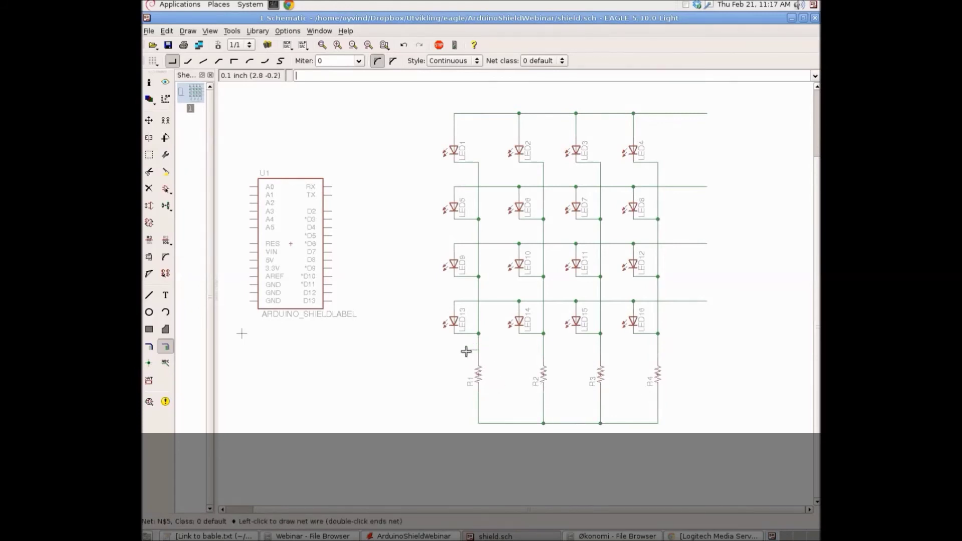
{"action": "double_click", "coordinate": [454, 350]}
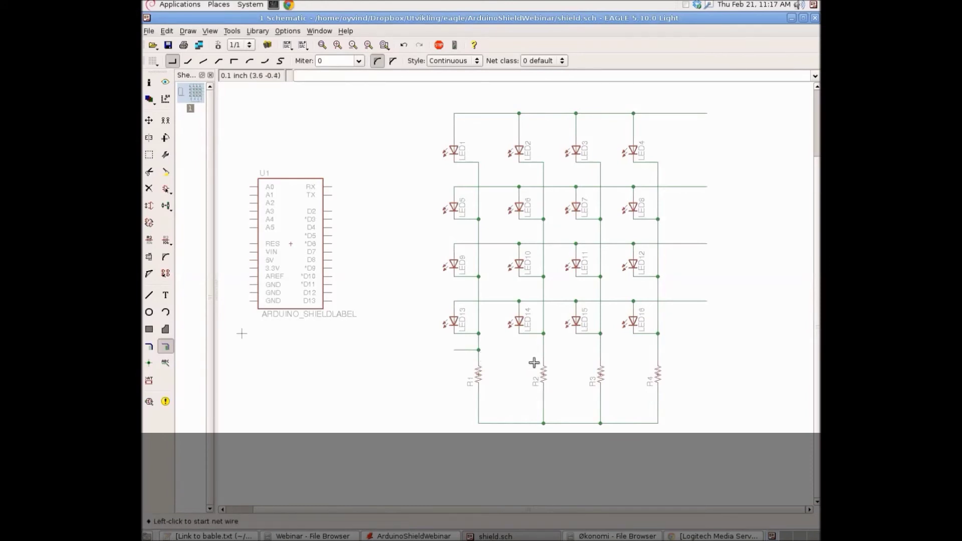
{"action": "left_click", "coordinate": [545, 351]}
{"action": "double_click", "coordinate": [519, 350]}
{"action": "left_click", "coordinate": [601, 351]}
{"action": "double_click", "coordinate": [578, 351]}
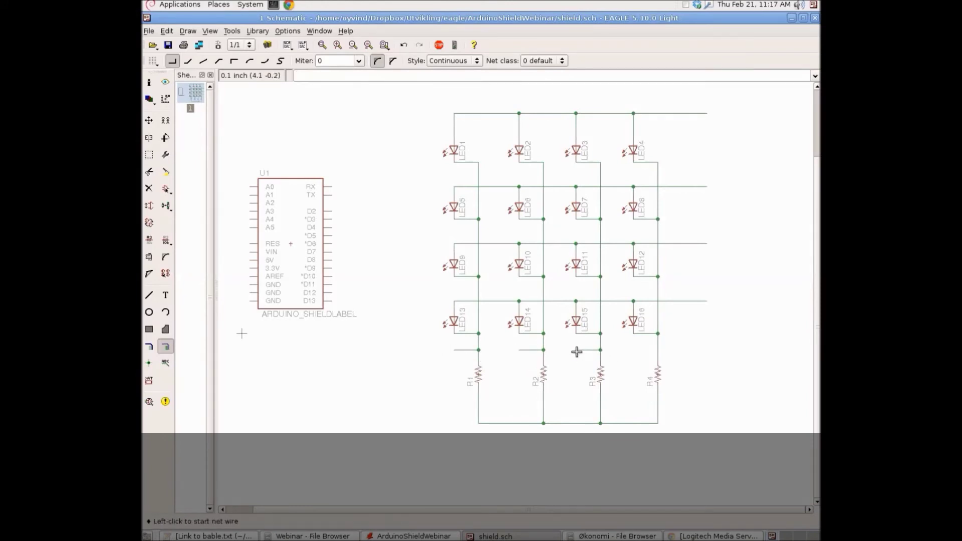
{"action": "left_click", "coordinate": [659, 353]}
{"action": "double_click", "coordinate": [633, 350]}
- Place net name labels on the row wires with the Label tool
{"action": "left_click", "coordinate": [166, 364]}
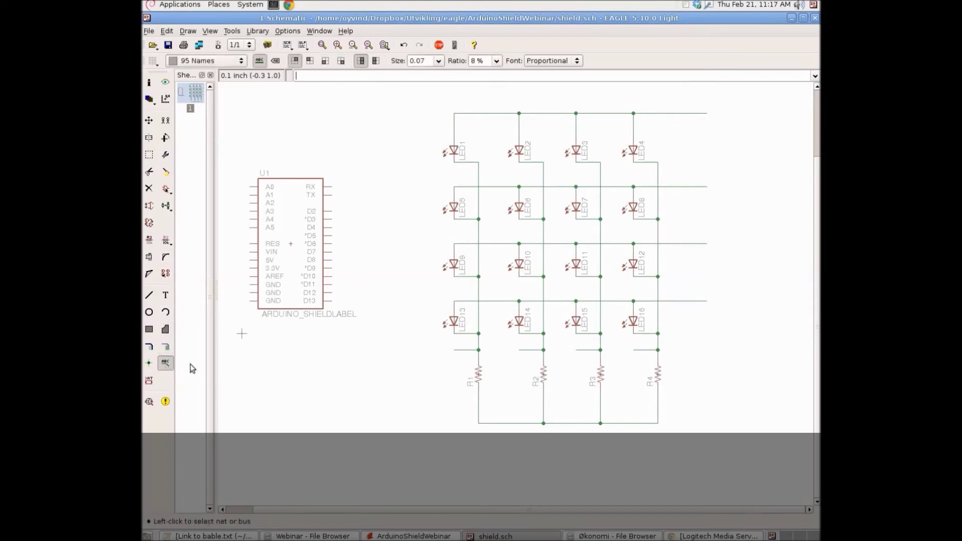
{"action": "left_click", "coordinate": [681, 111]}
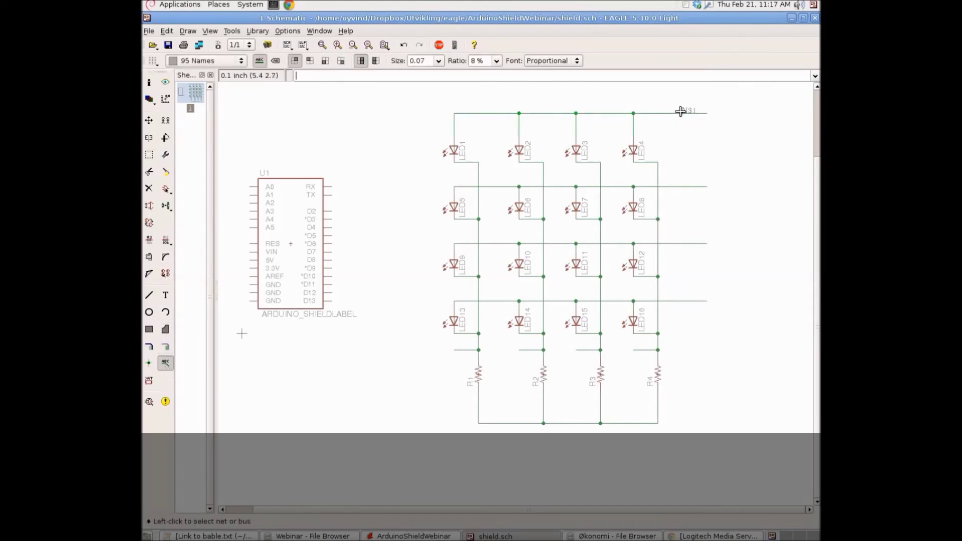
{"action": "left_click", "coordinate": [683, 243]}
{"action": "left_click", "coordinate": [683, 243]}
{"action": "left_click", "coordinate": [686, 298]}
{"action": "left_click", "coordinate": [685, 298]}
- Label the four stubs above R1–R4 and the shared resistor bottom net
{"action": "left_click", "coordinate": [460, 349]}
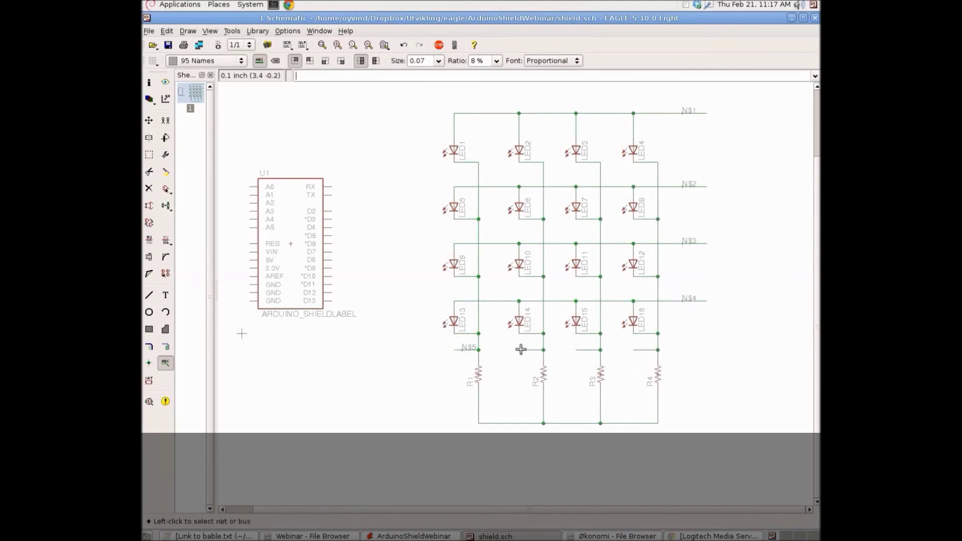
{"action": "left_click", "coordinate": [521, 349]}
{"action": "left_click", "coordinate": [577, 349]}
{"action": "left_click", "coordinate": [634, 350]}
{"action": "left_click", "coordinate": [571, 423]}
{"action": "left_click", "coordinate": [568, 420]}
{"action": "left_click", "coordinate": [149, 240]}
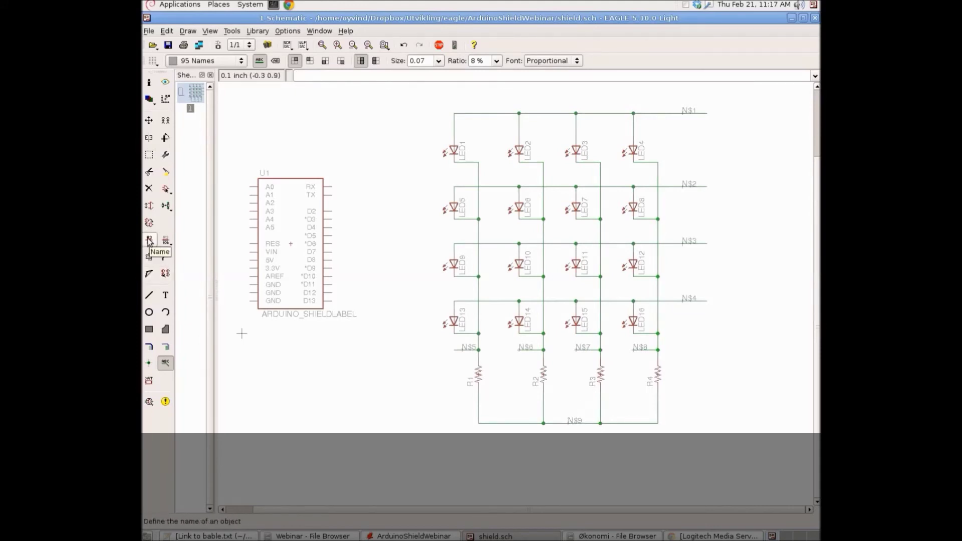
- Rename the row nets N$1–N$4 to ROW1, ROW2, ROW3 and ROW4
{"action": "left_click", "coordinate": [707, 112]}
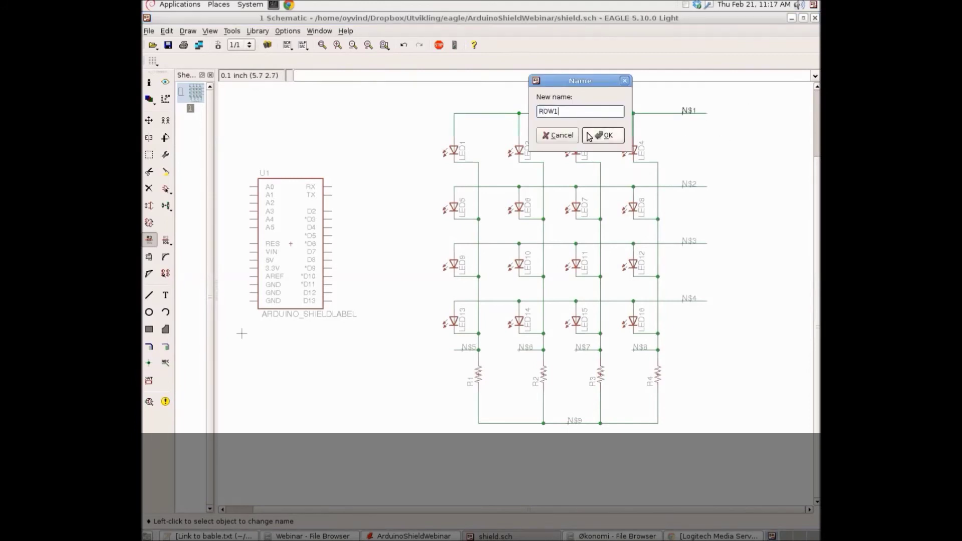
{"action": "type", "text": "ROW1"}
{"action": "left_click", "coordinate": [603, 135]}
{"action": "left_click", "coordinate": [693, 186]}
{"action": "type", "text": "ROW"}
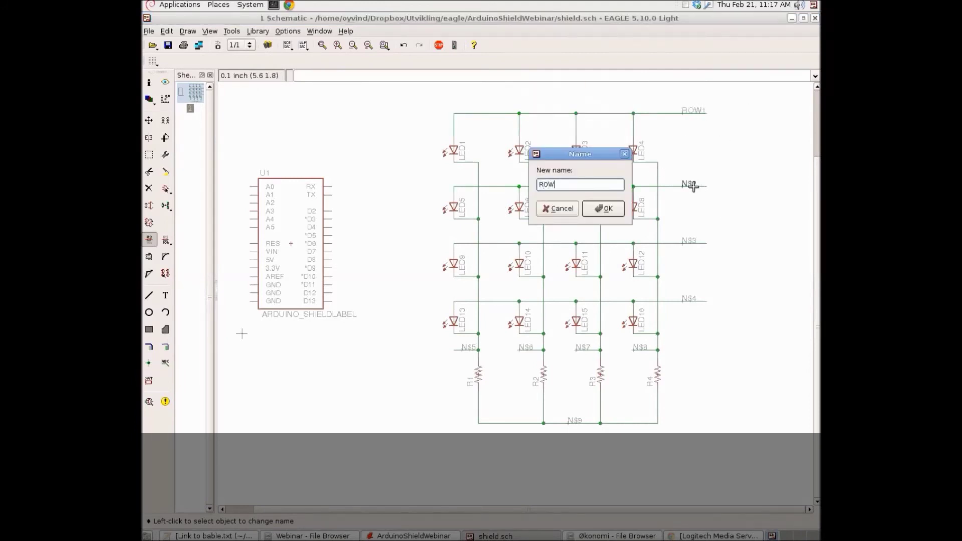
{"action": "type", "text": "2"}
{"action": "key", "text": "Return"}
{"action": "left_click", "coordinate": [687, 241]}
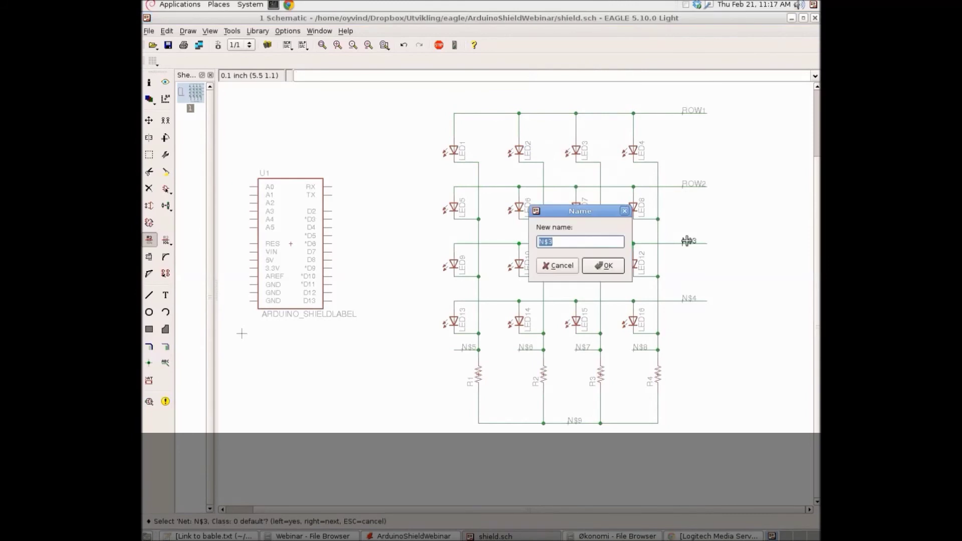
{"action": "key", "text": "Return"}
{"action": "left_click", "coordinate": [685, 300]}
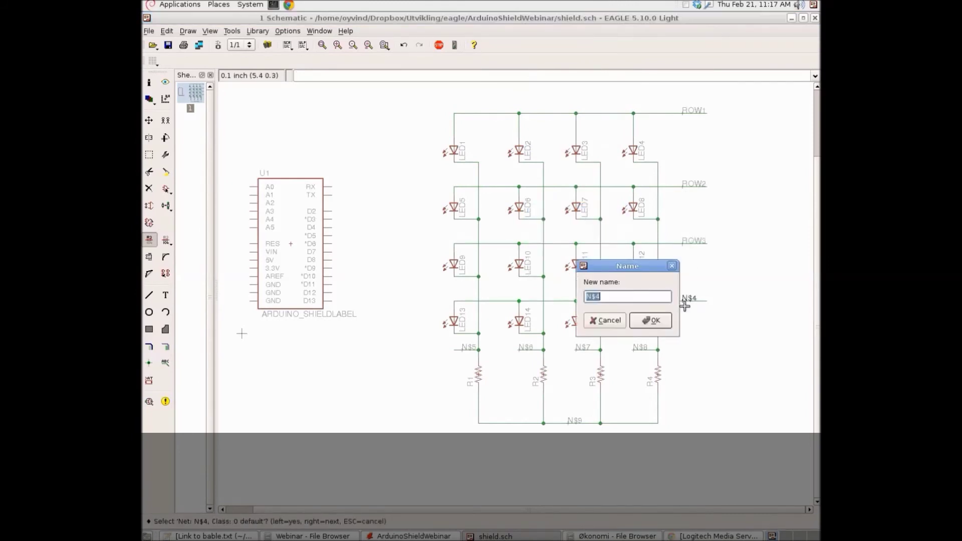
{"action": "type", "text": "ROW4"}
{"action": "key", "text": "Return"}
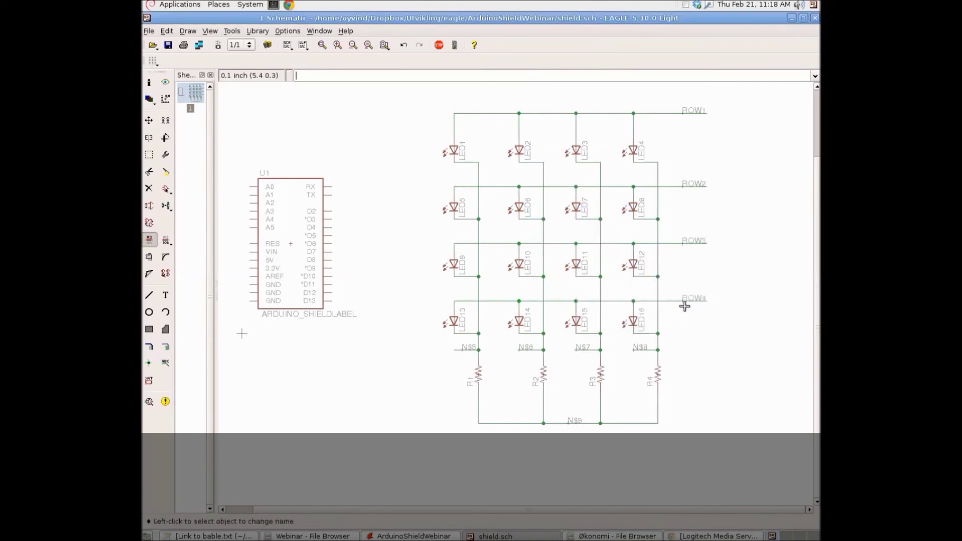
- Rename the column nets N$5–N$8 to COL1, COL2, COL3 and COL4
{"action": "left_click", "coordinate": [464, 349]}
{"action": "type", "text": "COL1"}
{"action": "key", "text": "Return"}
{"action": "left_click", "coordinate": [526, 348]}
{"action": "type", "text": "COL2"}
{"action": "key", "text": "Return"}
{"action": "left_click", "coordinate": [580, 347]}
{"action": "type", "text": "COL3"}
{"action": "key", "text": "Return"}
{"action": "left_click", "coordinate": [643, 348]}
{"action": "type", "text": "COL4"}
{"action": "key", "text": "Return"}
- Move the COL1 label slightly to the left
{"action": "left_click", "coordinate": [149, 120]}
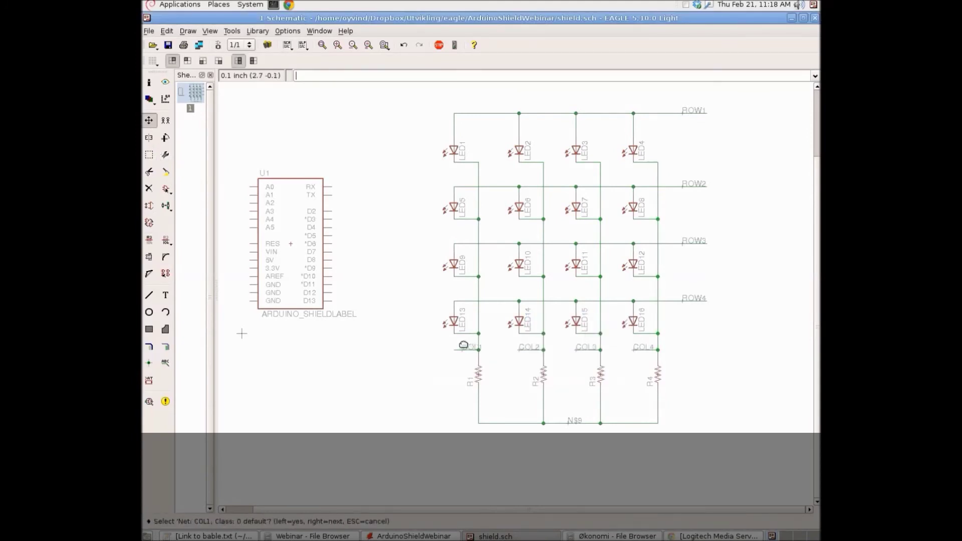
{"action": "left_click", "coordinate": [461, 352]}
{"action": "left_click", "coordinate": [454, 350]}
{"action": "left_click", "coordinate": [455, 350]}
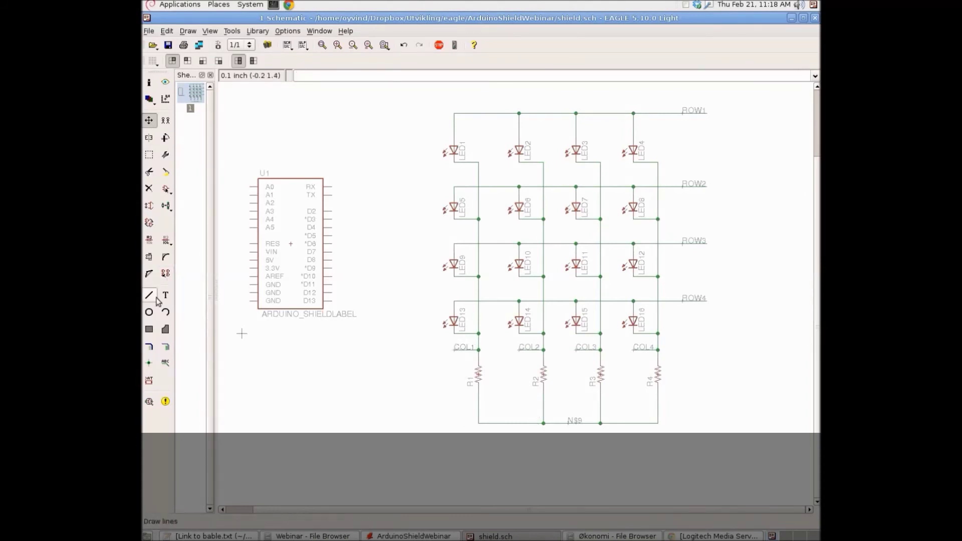
- Rename the shared resistor bottom net N$9 to GND
{"action": "left_click", "coordinate": [149, 240]}
{"action": "left_click", "coordinate": [571, 420]}
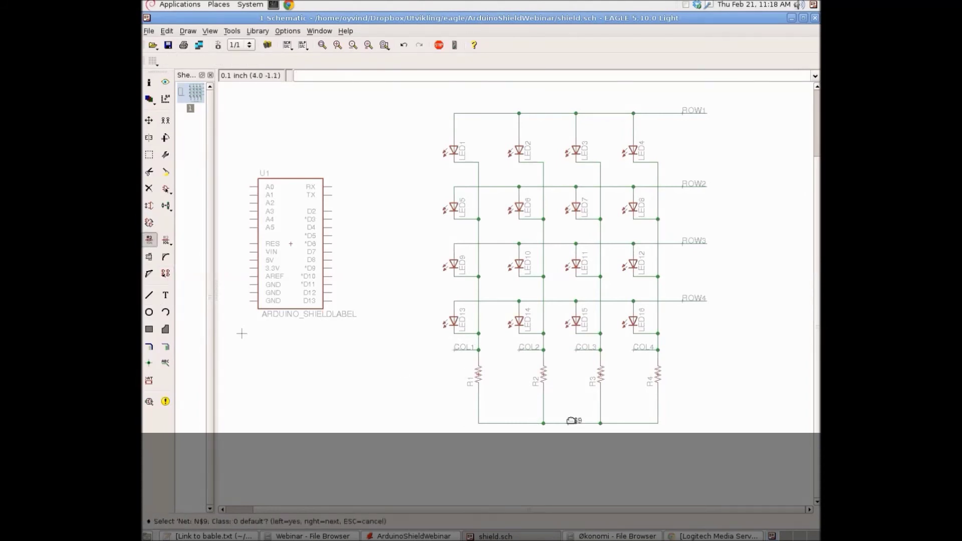
{"action": "left_click", "coordinate": [571, 420]}
{"action": "type", "text": "GND"}
{"action": "key", "text": "Return"}
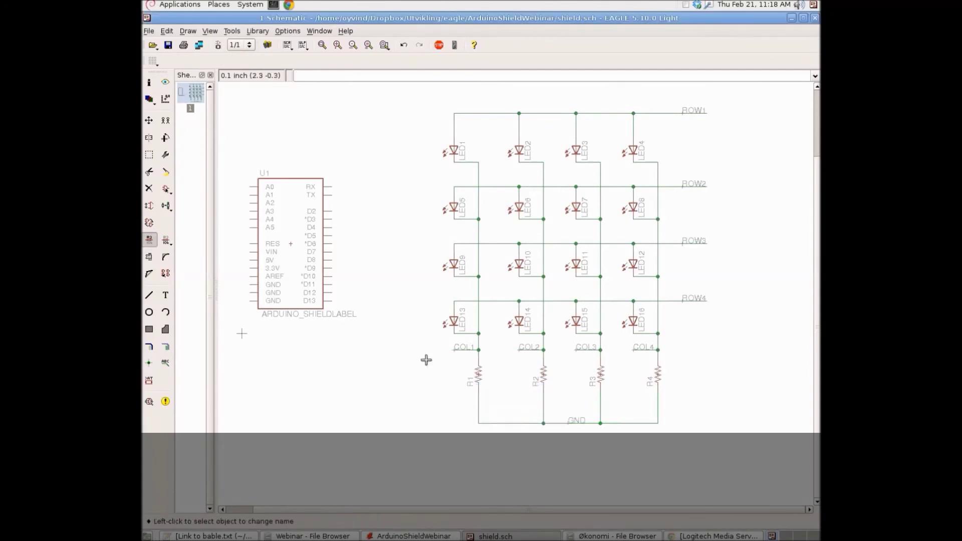
- Draw short net wires out from U1 pins D2 through D9
{"action": "left_click", "coordinate": [165, 346]}
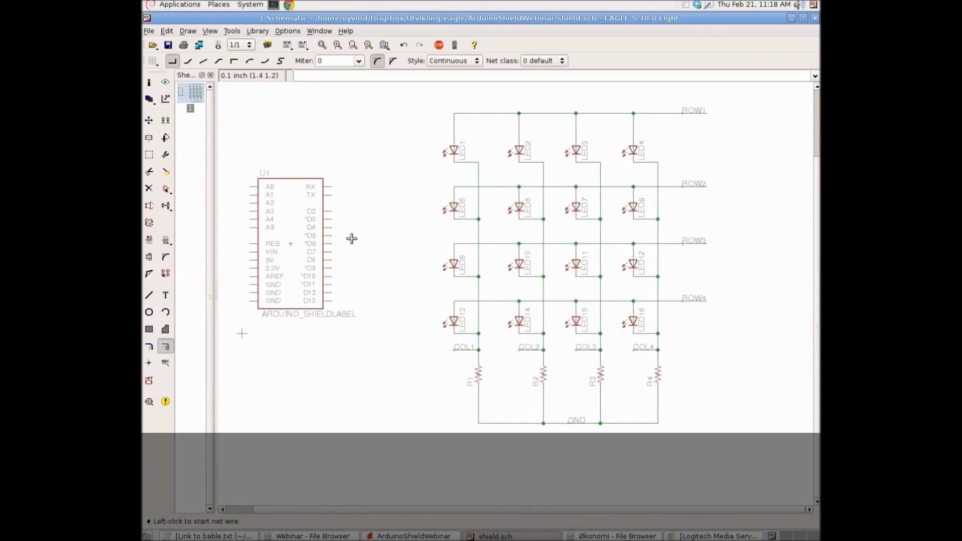
{"action": "left_click", "coordinate": [334, 212]}
{"action": "double_click", "coordinate": [372, 221]}
{"action": "left_click", "coordinate": [334, 227]}
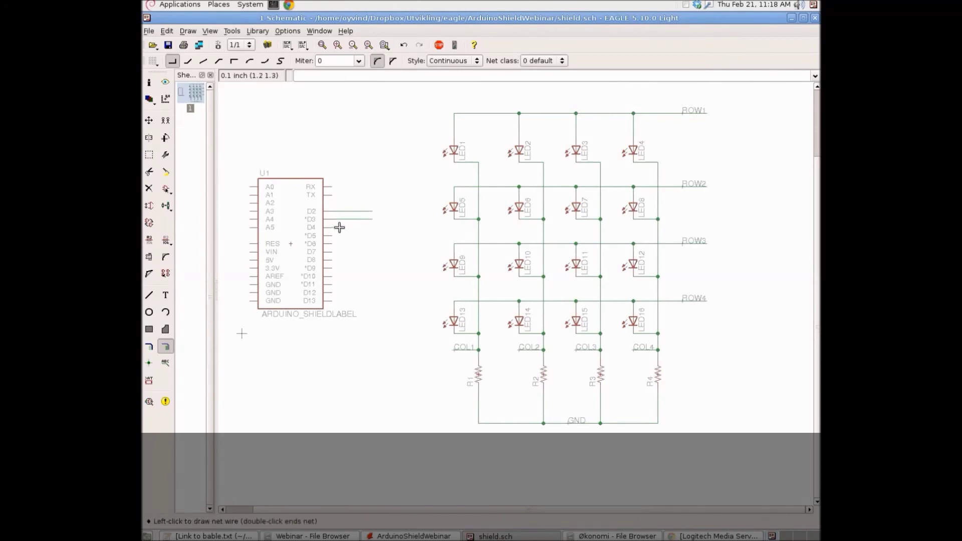
{"action": "double_click", "coordinate": [371, 227]}
{"action": "left_click", "coordinate": [335, 236]}
{"action": "double_click", "coordinate": [372, 236]}
{"action": "left_click", "coordinate": [334, 244]}
{"action": "double_click", "coordinate": [372, 243]}
{"action": "left_click", "coordinate": [334, 252]}
{"action": "double_click", "coordinate": [371, 252]}
{"action": "left_click", "coordinate": [334, 259]}
{"action": "double_click", "coordinate": [371, 259]}
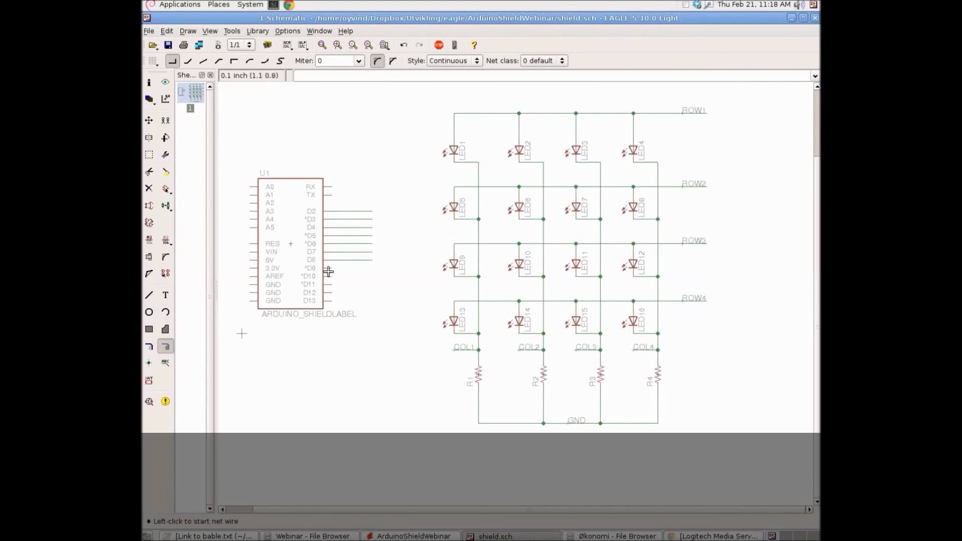
{"action": "left_click", "coordinate": [335, 268]}
{"action": "double_click", "coordinate": [371, 268]}
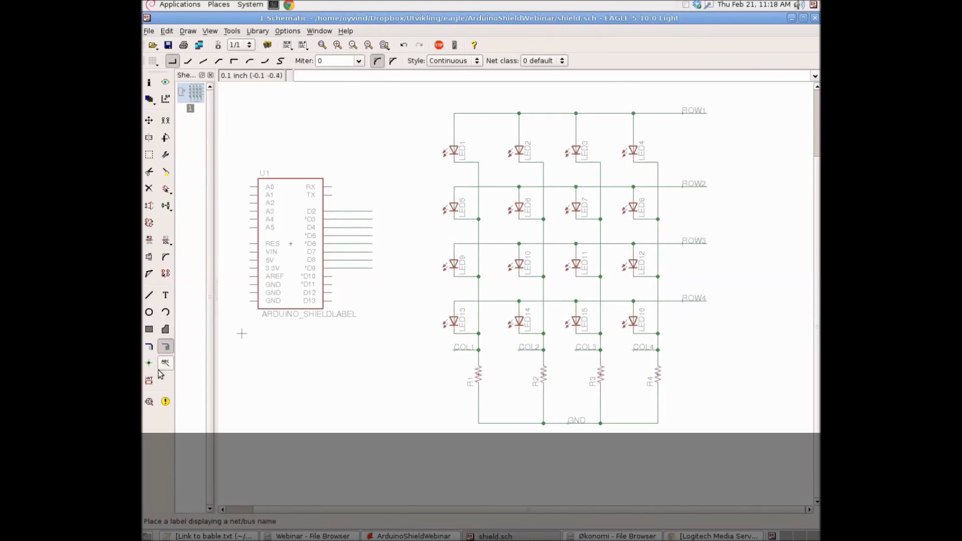
- Label the D2–D8 pin nets, undoing the misplaced D7 and D8 labels
{"action": "left_click", "coordinate": [165, 363]}
{"action": "left_click", "coordinate": [345, 211]}
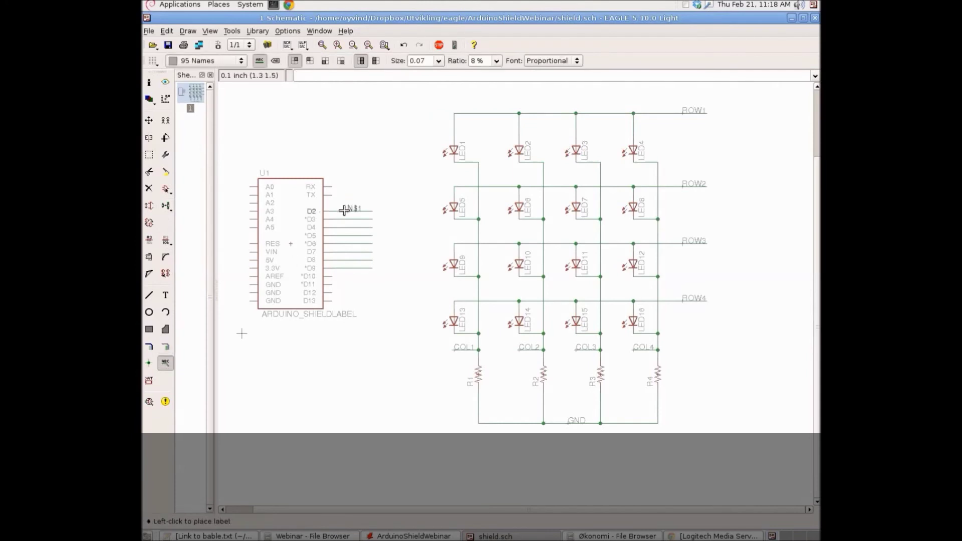
{"action": "left_click", "coordinate": [347, 211]}
{"action": "left_click", "coordinate": [346, 227]}
{"action": "left_click", "coordinate": [346, 218]}
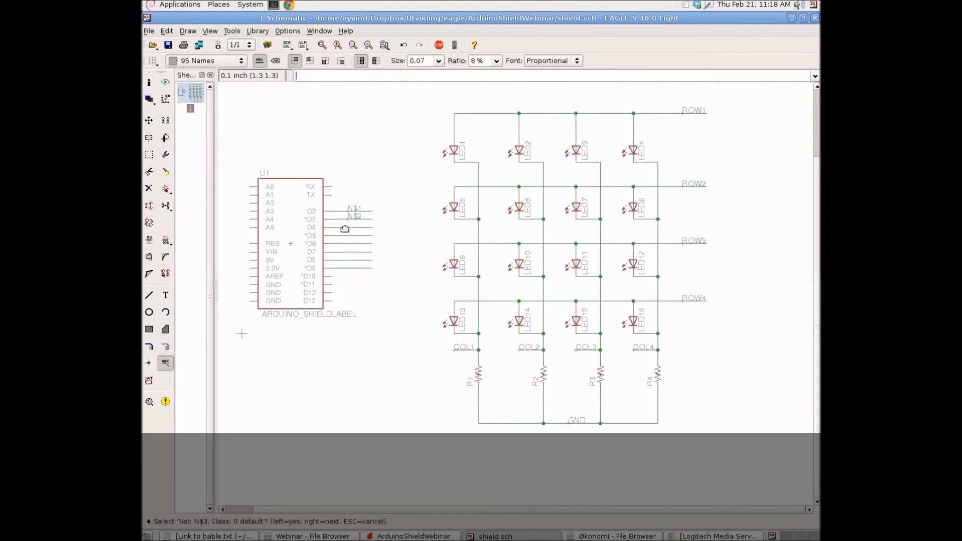
{"action": "left_click", "coordinate": [346, 227]}
{"action": "left_click", "coordinate": [346, 235]}
{"action": "left_click", "coordinate": [346, 235]}
{"action": "left_click", "coordinate": [345, 243]}
{"action": "left_click", "coordinate": [346, 244]}
{"action": "left_click", "coordinate": [346, 251]}
{"action": "left_click", "coordinate": [346, 251]}
{"action": "left_click", "coordinate": [346, 260]}
{"action": "left_click", "coordinate": [346, 259]}
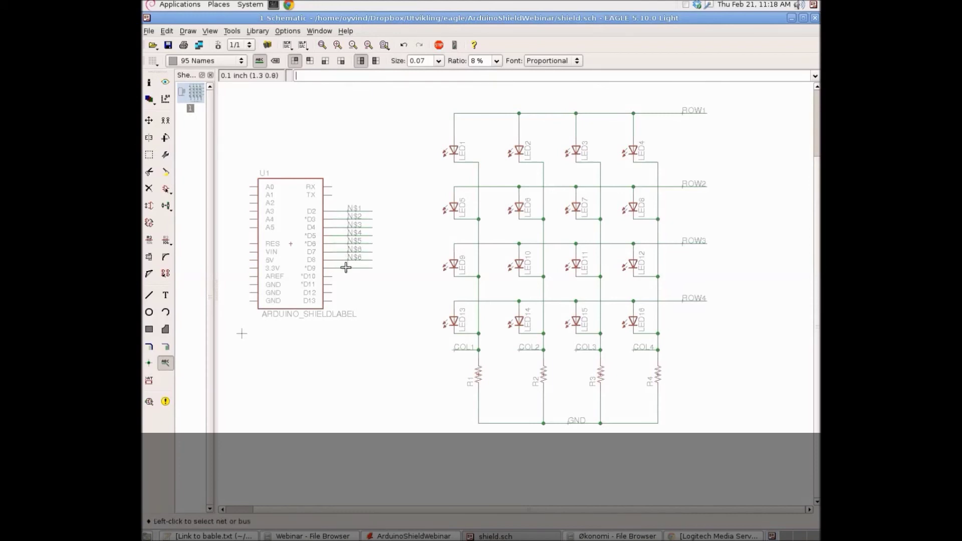
{"action": "key", "text": "ctrl+z"}
{"action": "key", "text": "ctrl+z"}
- Place net labels on the Arduino D7, D8 and D9 pin nets
{"action": "left_click", "coordinate": [347, 252]}
{"action": "left_click", "coordinate": [346, 251]}
{"action": "left_click", "coordinate": [345, 260]}
{"action": "left_click", "coordinate": [346, 259]}
{"action": "left_click", "coordinate": [348, 268]}
{"action": "left_click", "coordinate": [347, 268]}
- Rename the D2 pin net to COL1 and net N$2 to COL2, merging both with the matrix nets
{"action": "left_click", "coordinate": [149, 240]}
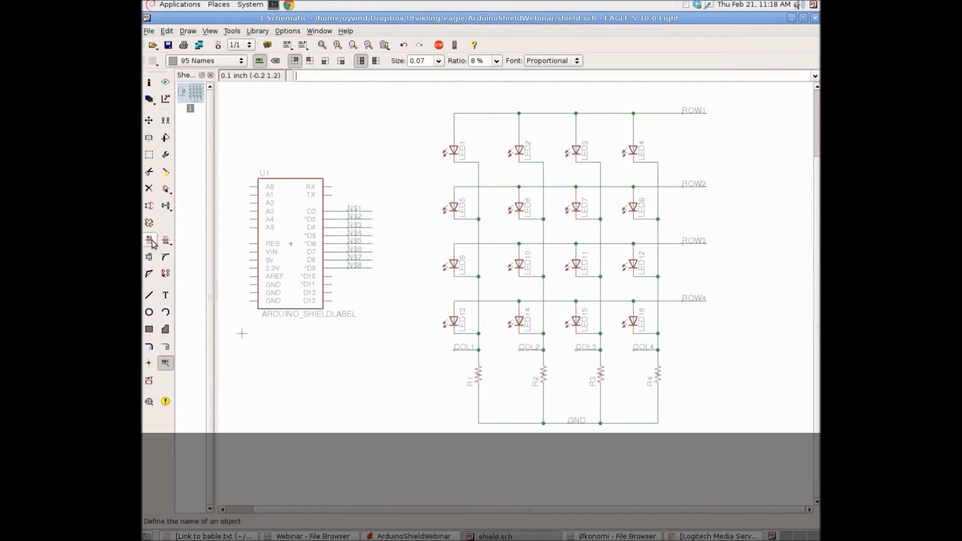
{"action": "left_click", "coordinate": [366, 209]}
{"action": "type", "text": "COL1"}
{"action": "key", "text": "Return"}
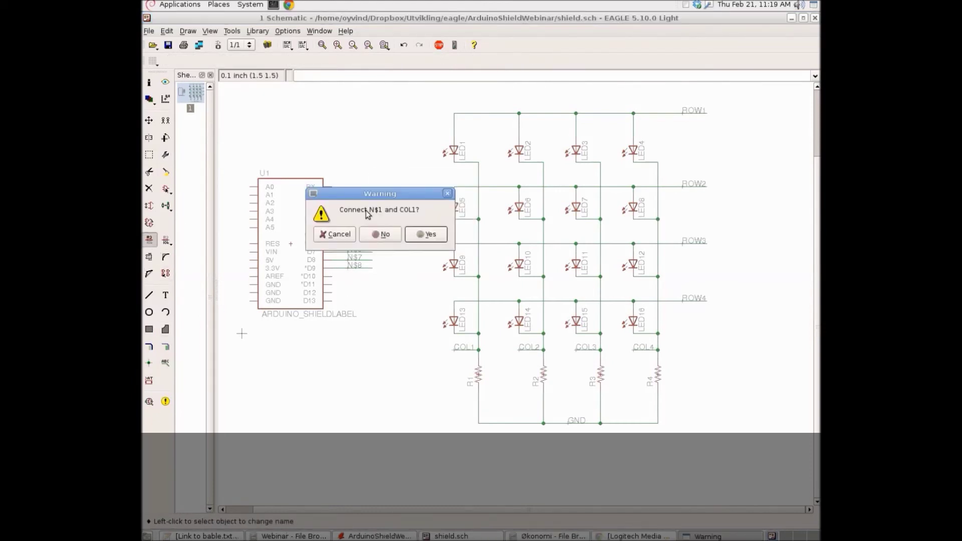
{"action": "left_click", "coordinate": [426, 234]}
{"action": "left_click", "coordinate": [354, 220]}
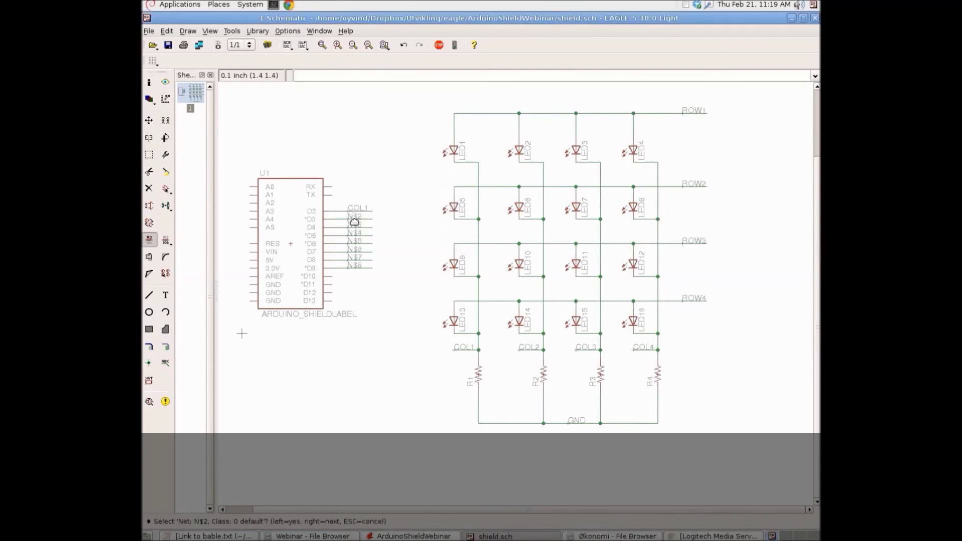
{"action": "left_click", "coordinate": [353, 219]}
{"action": "key", "text": "Return"}
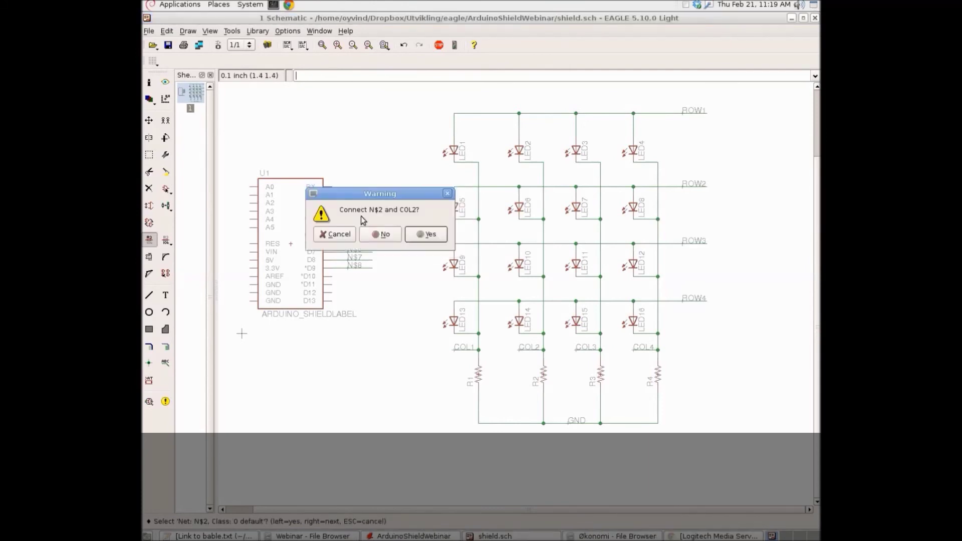
{"action": "left_click", "coordinate": [436, 234]}
- Rename nets N$3 and N$4 to COL3 and COL4, joining the matching column nets
{"action": "left_click", "coordinate": [371, 226]}
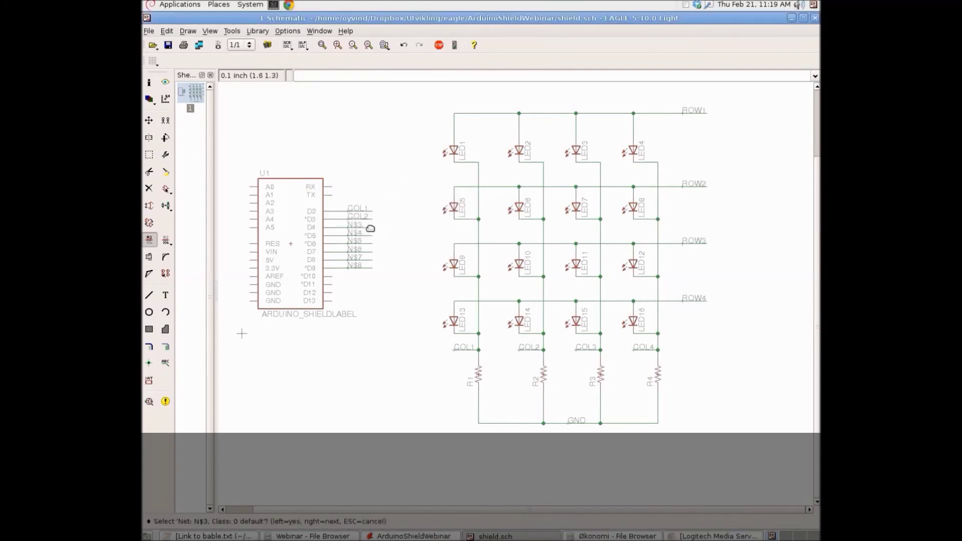
{"action": "left_click", "coordinate": [375, 227]}
{"action": "type", "text": "COL3"}
{"action": "left_click", "coordinate": [446, 250]}
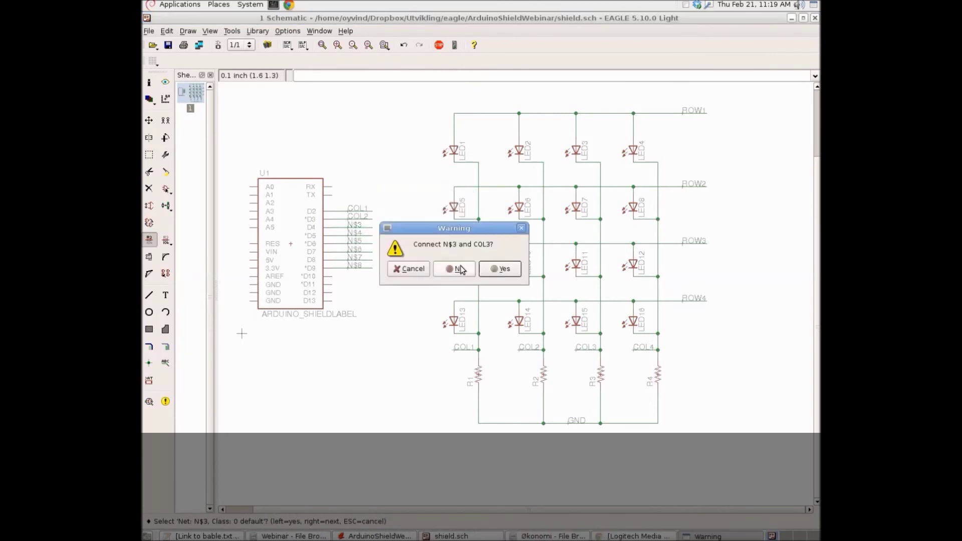
{"action": "left_click", "coordinate": [499, 270]}
{"action": "left_click", "coordinate": [366, 233]}
{"action": "left_click", "coordinate": [367, 236]}
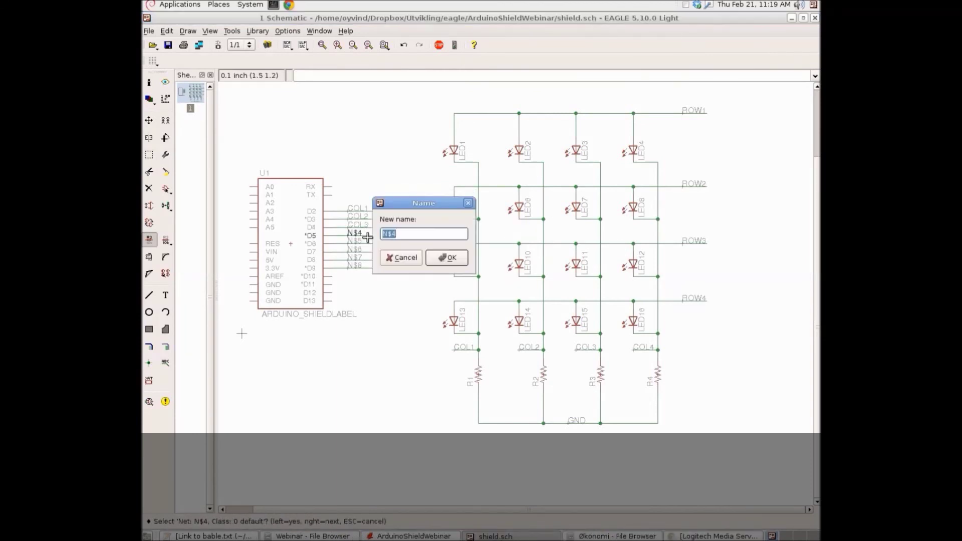
{"action": "left_click", "coordinate": [444, 258]}
{"action": "left_click", "coordinate": [500, 270]}
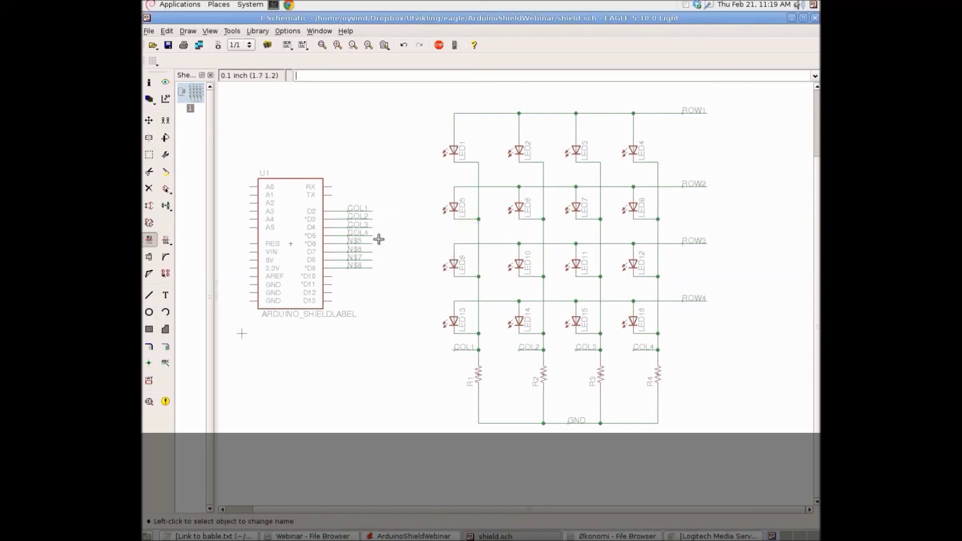
- Rename nets N$5 and N$6 to ROW1 and ROW2, joining the matrix row nets
{"action": "left_click", "coordinate": [368, 241]}
{"action": "left_click", "coordinate": [366, 245]}
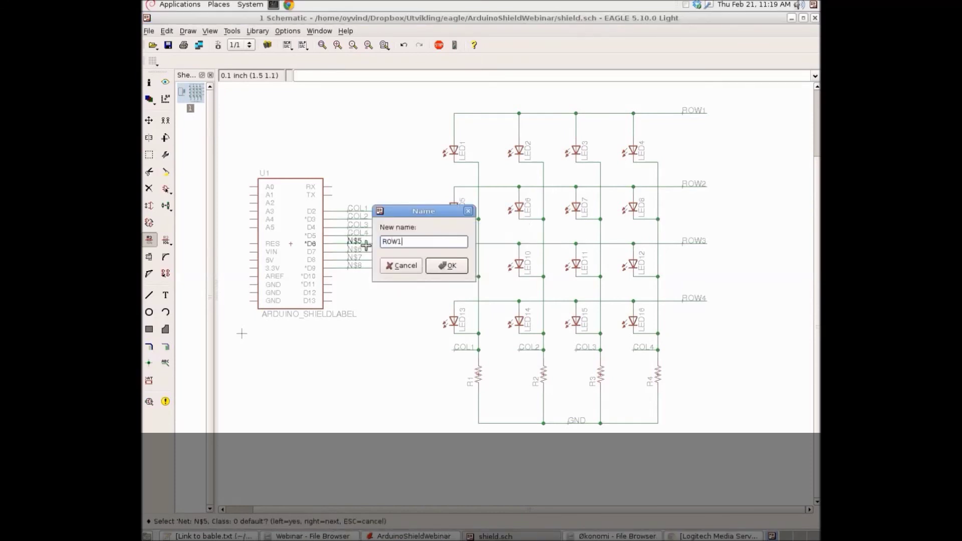
{"action": "left_click", "coordinate": [447, 265]}
{"action": "left_click", "coordinate": [501, 299]}
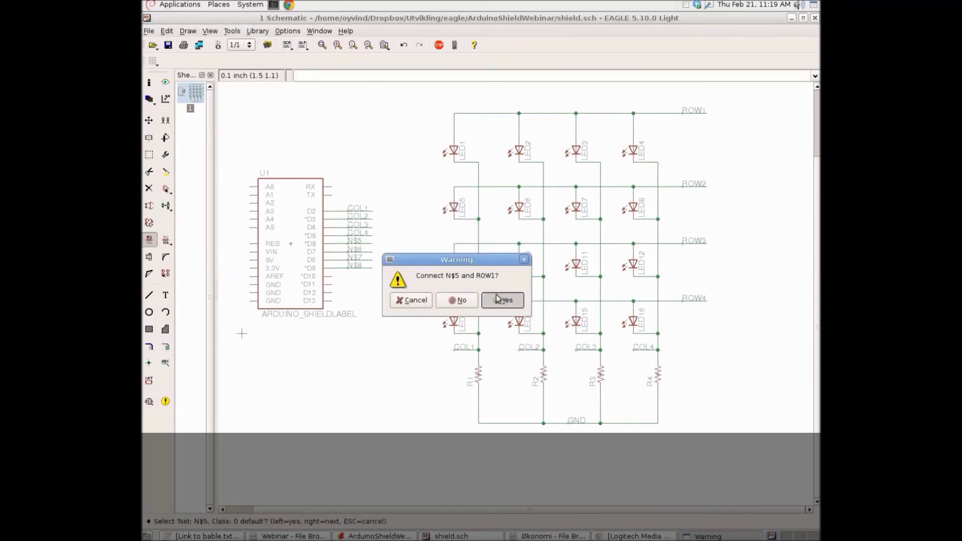
{"action": "left_click", "coordinate": [364, 250]}
{"action": "left_click", "coordinate": [365, 249]}
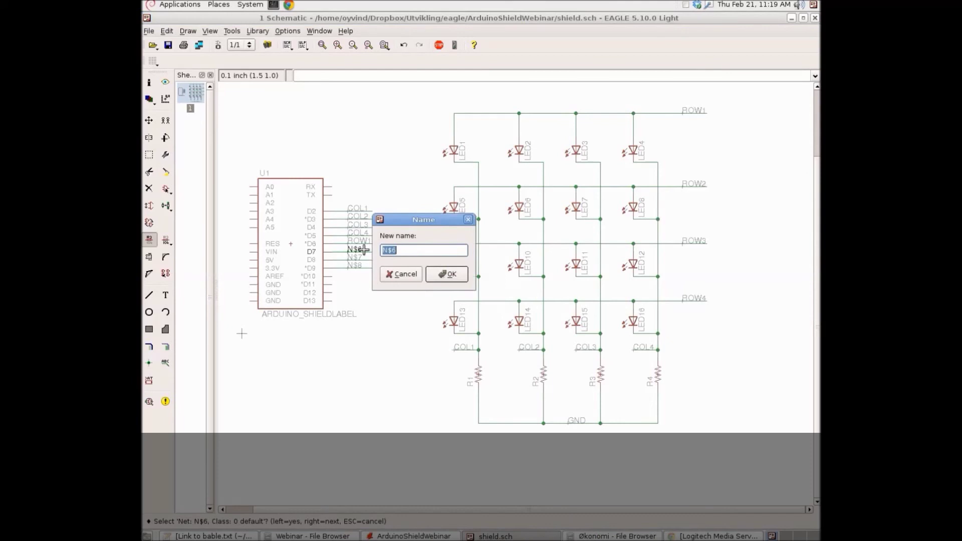
{"action": "left_click", "coordinate": [446, 274]}
{"action": "left_click", "coordinate": [501, 299]}
- Rename nets N$7 and N$8 to ROW3 and ROW4, joining the matrix row nets
{"action": "left_click", "coordinate": [356, 257]}
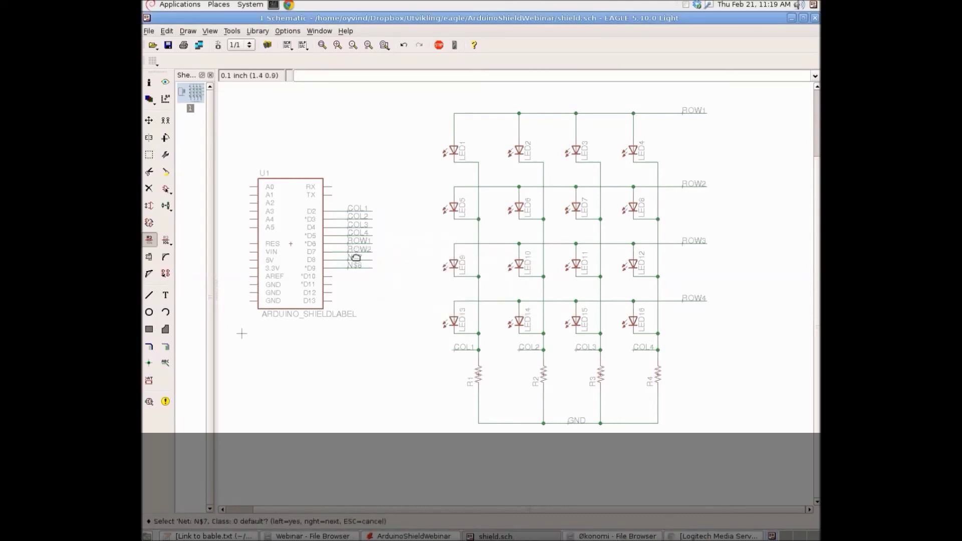
{"action": "left_click", "coordinate": [356, 257]}
{"action": "type", "text": "ROW3"}
{"action": "left_click", "coordinate": [446, 281]}
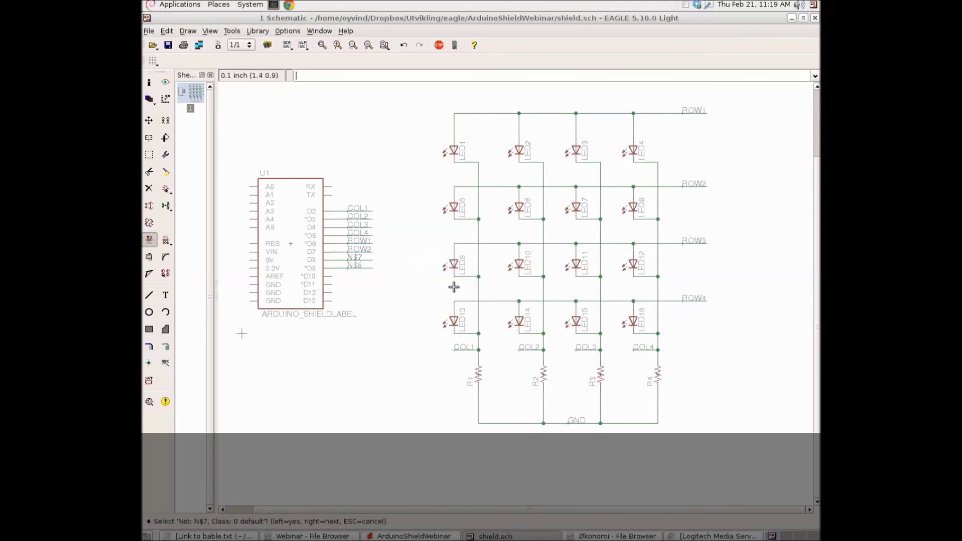
{"action": "left_click", "coordinate": [500, 301]}
{"action": "left_click", "coordinate": [367, 264]}
{"action": "left_click", "coordinate": [368, 265]}
{"action": "type", "text": "R0"}
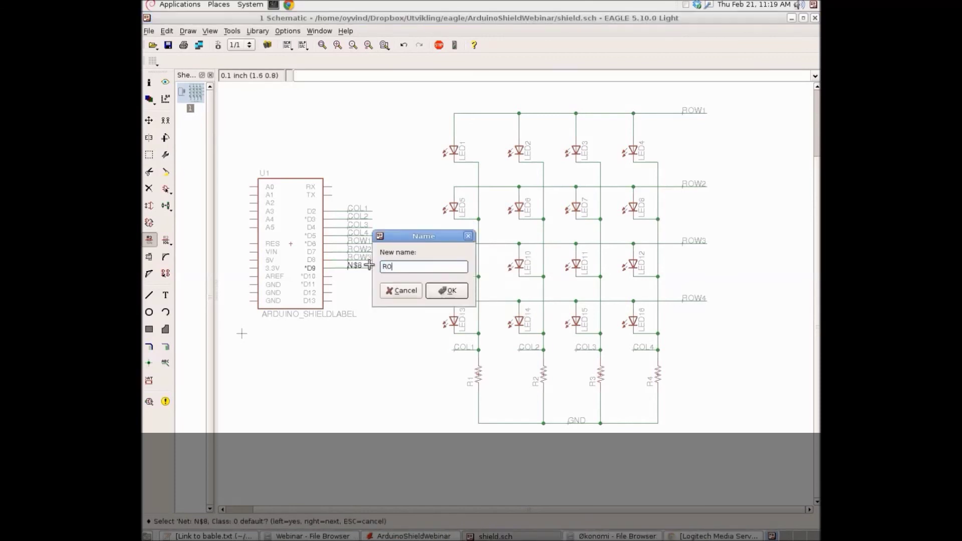
{"action": "type", "text": "W4"}
{"action": "left_click", "coordinate": [446, 291]}
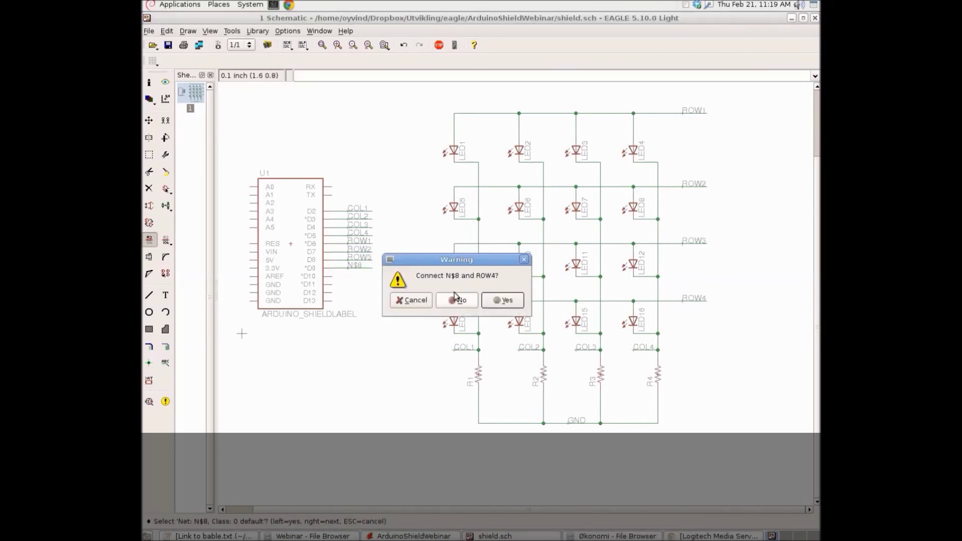
{"action": "left_click", "coordinate": [501, 300]}
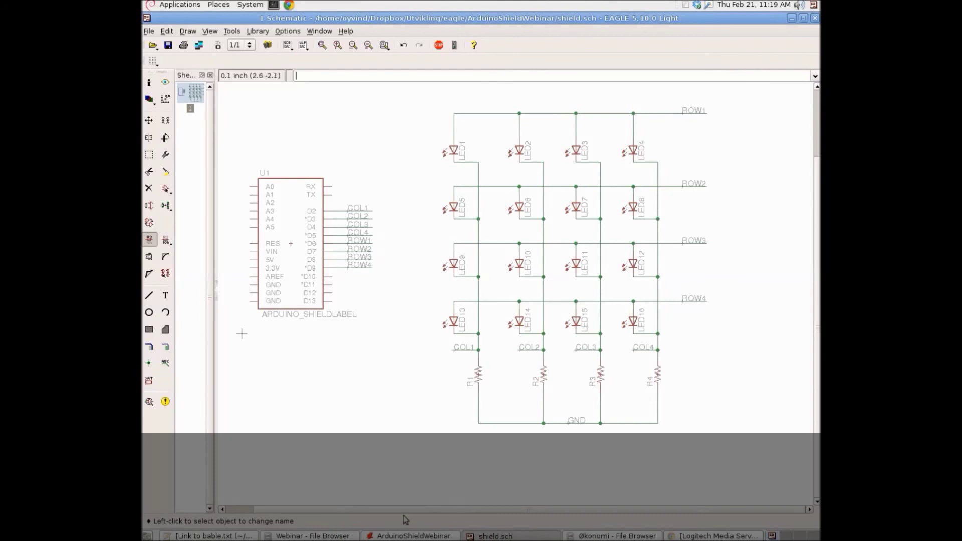
{"action": "left_click_drag", "start_coordinate": [404, 510], "coordinate": [375, 509]}
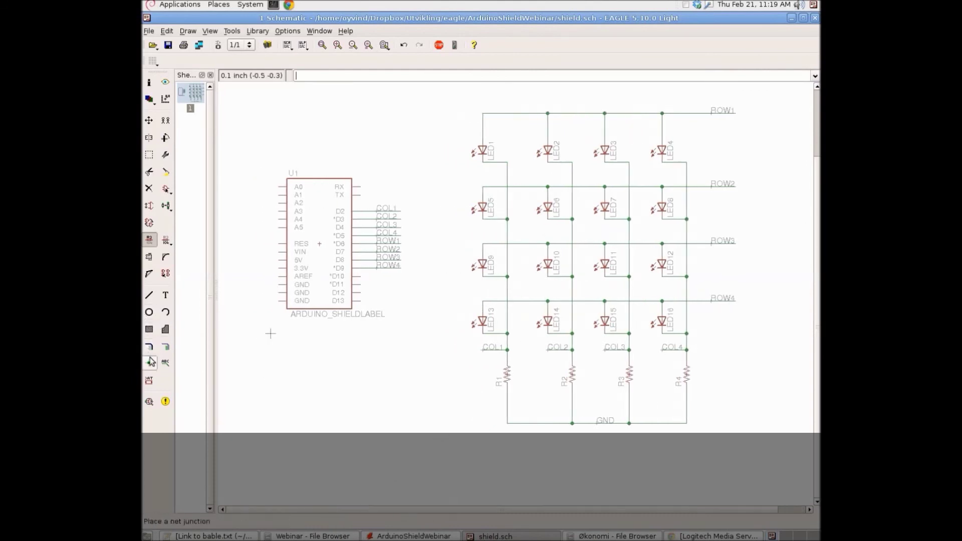
- Draw a net wire from the Arduino GND pins out to the left of U1
{"action": "left_click", "coordinate": [165, 347]}
{"action": "left_click", "coordinate": [278, 284]}
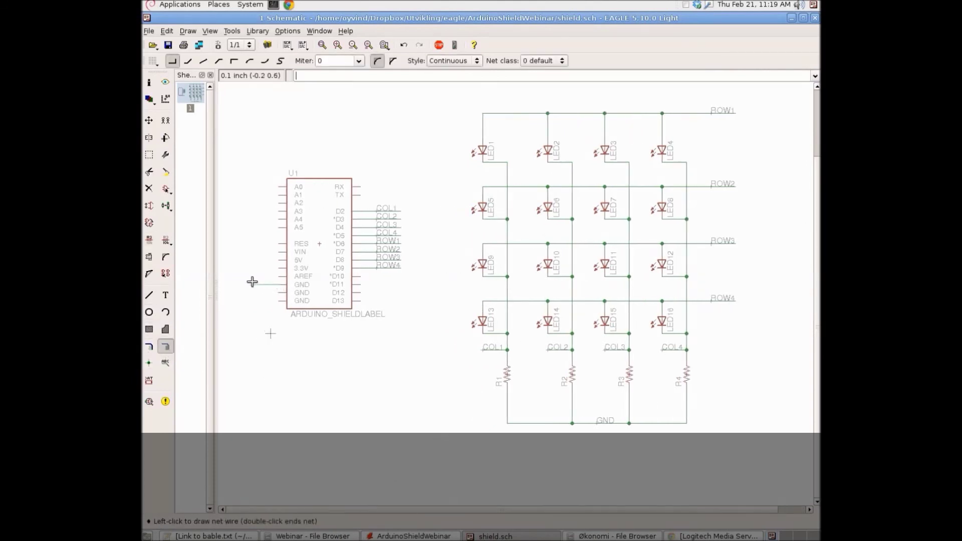
{"action": "left_click", "coordinate": [263, 301]}
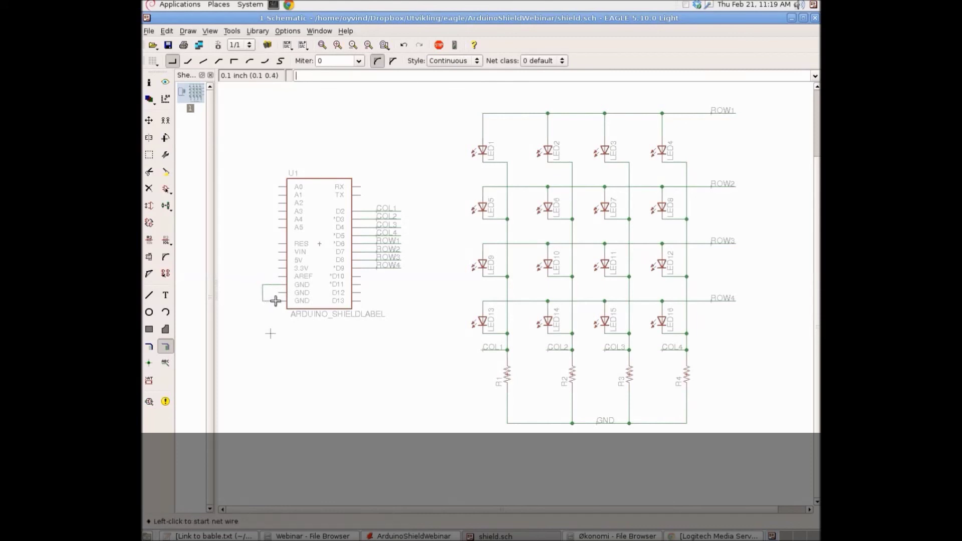
{"action": "left_click", "coordinate": [262, 301]}
{"action": "double_click", "coordinate": [230, 301]}
- Name the new wire GND to merge it with the ground net, label it, and save
{"action": "left_click", "coordinate": [149, 240]}
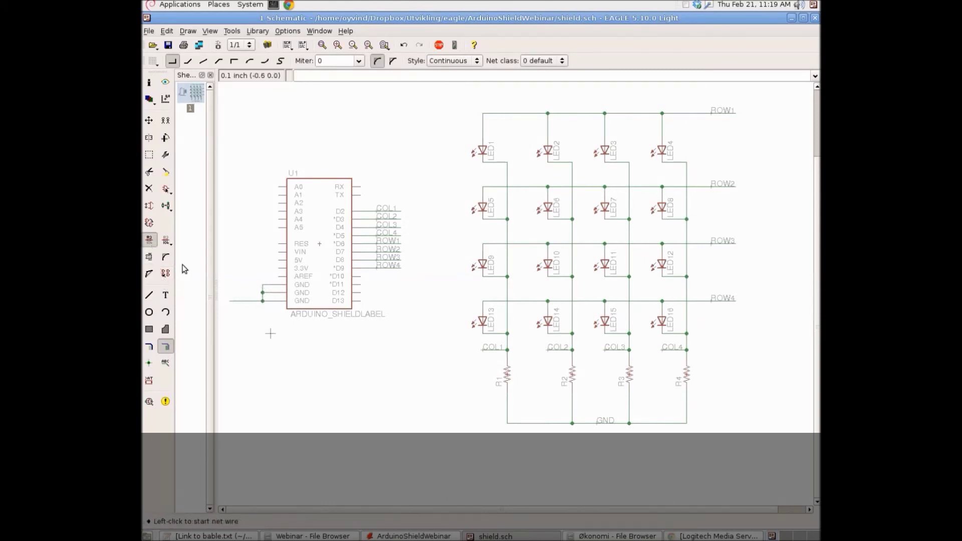
{"action": "left_click", "coordinate": [237, 301]}
{"action": "key", "text": "Return"}
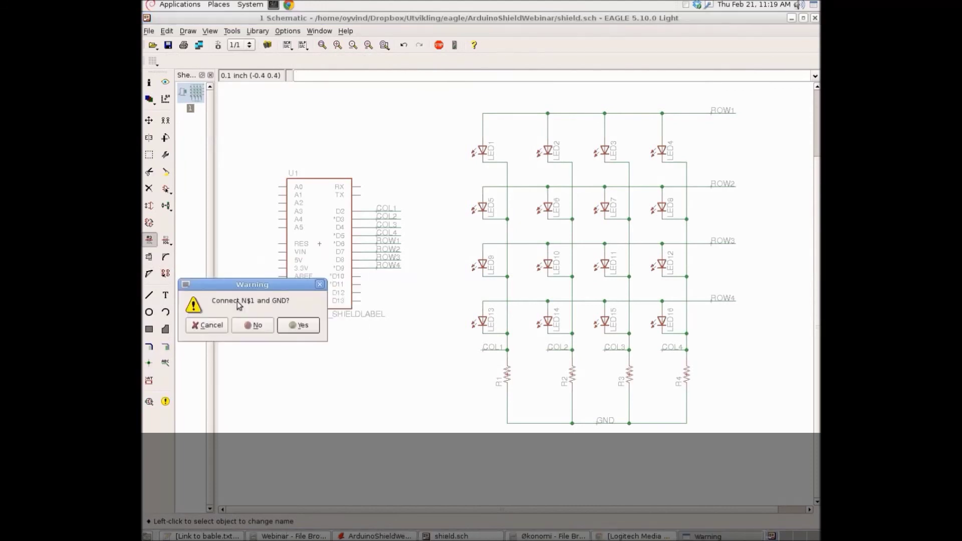
{"action": "left_click", "coordinate": [300, 327]}
{"action": "left_click", "coordinate": [166, 364]}
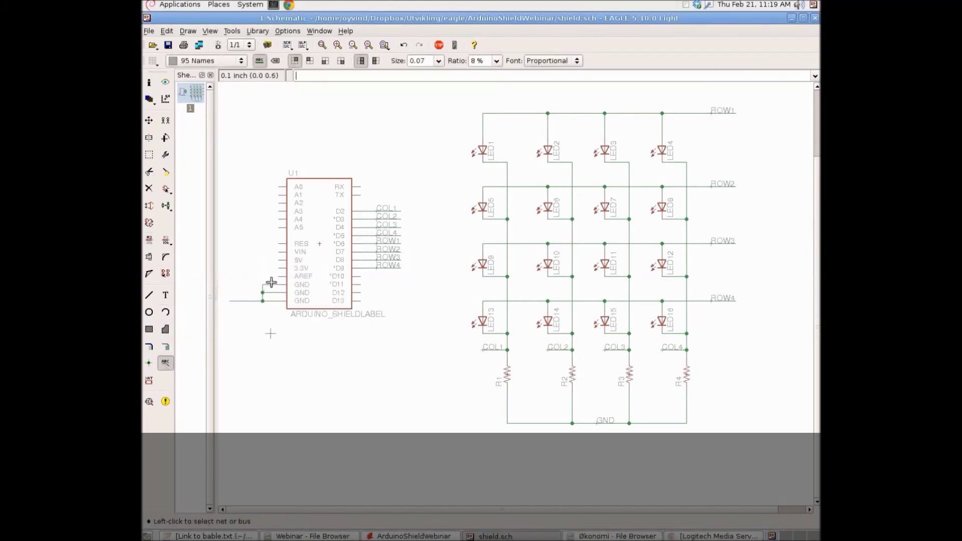
{"action": "left_click", "coordinate": [241, 301]}
{"action": "left_click", "coordinate": [238, 300]}
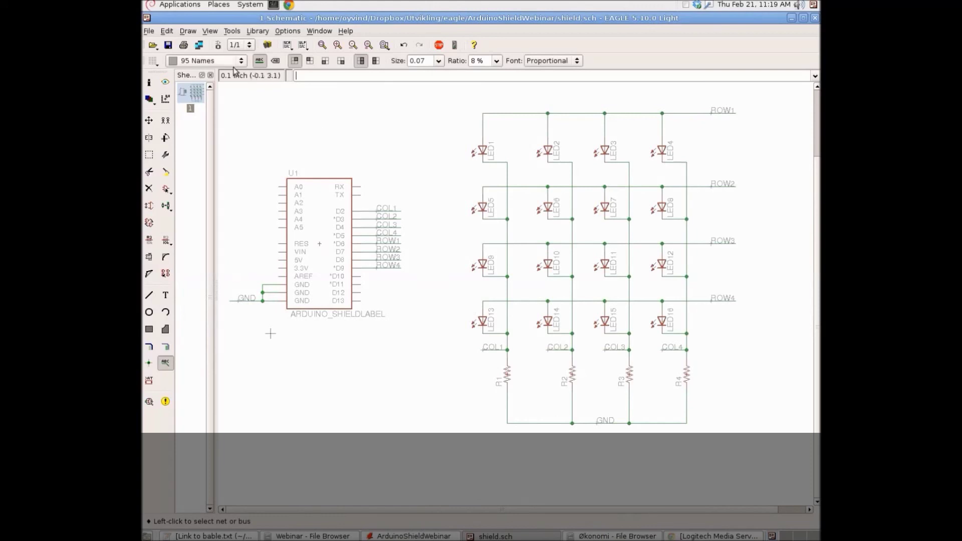
{"action": "left_click", "coordinate": [149, 31]}
{"action": "left_click", "coordinate": [163, 84]}
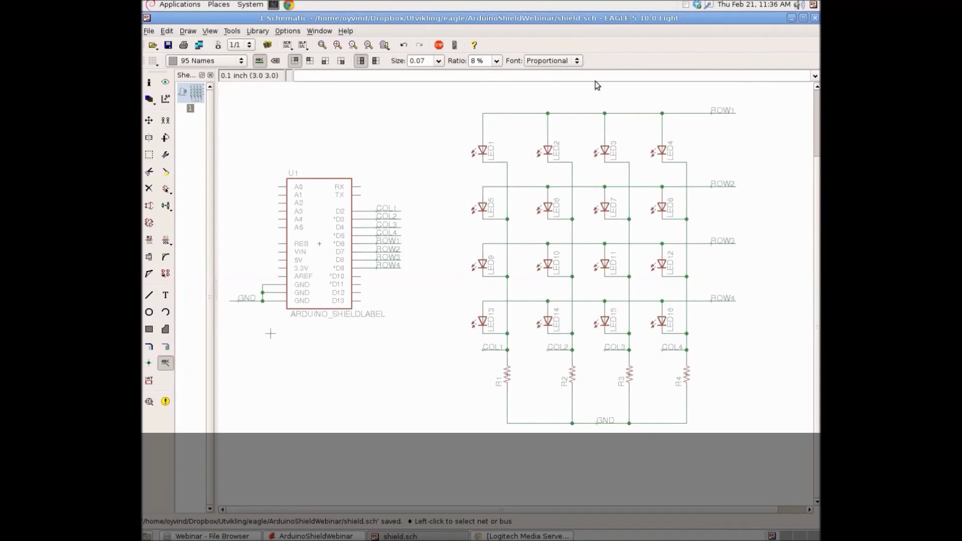
- Set the value of resistors R1 and R2 to 200
{"action": "left_click", "coordinate": [166, 240]}
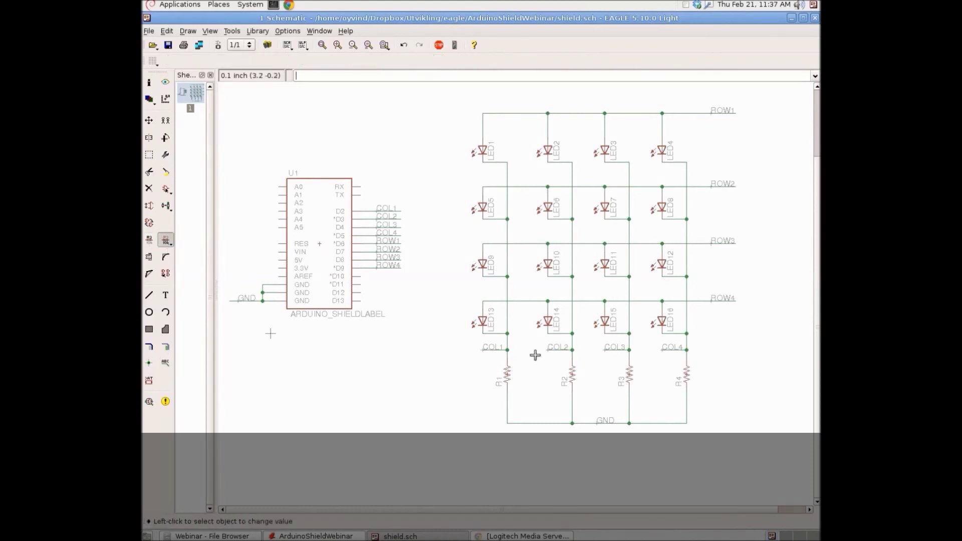
{"action": "left_click", "coordinate": [510, 373]}
{"action": "type", "text": "200"}
{"action": "key", "text": "Return"}
{"action": "left_click", "coordinate": [572, 375]}
{"action": "key", "text": "Return"}
- Set the value of resistors R3 and R4 to 200
{"action": "left_click", "coordinate": [629, 377]}
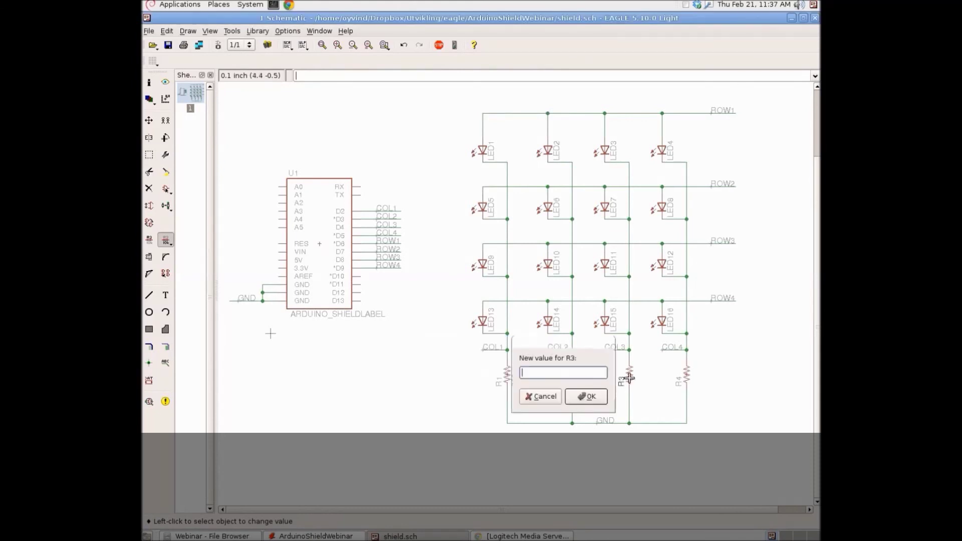
{"action": "type", "text": "200"}
{"action": "key", "text": "Return"}
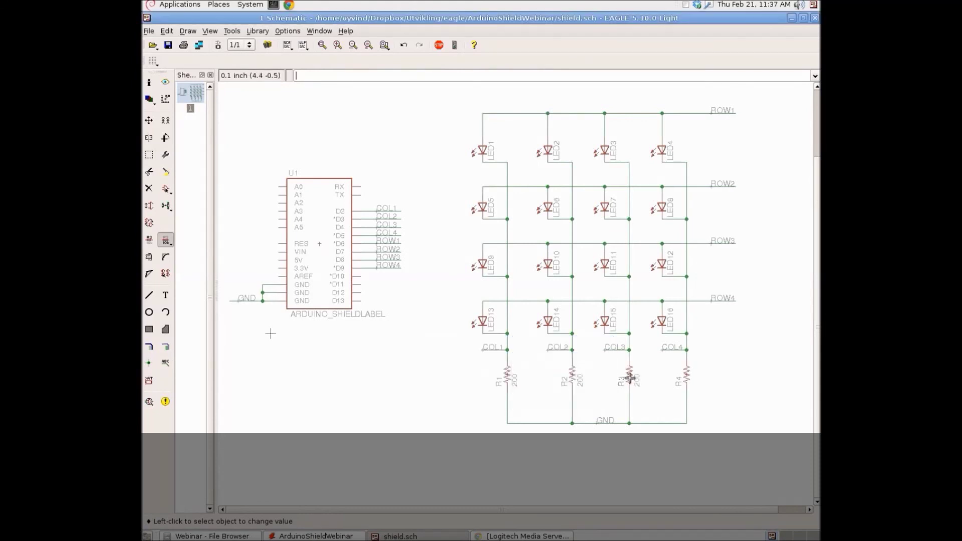
{"action": "left_click", "coordinate": [688, 381]}
{"action": "type", "text": "200"}
{"action": "key", "text": "Return"}
{"action": "left_click", "coordinate": [149, 31]}
- Save the schematic, run the ERC and enlarge the ERC Errors dialog
{"action": "left_click", "coordinate": [189, 84]}
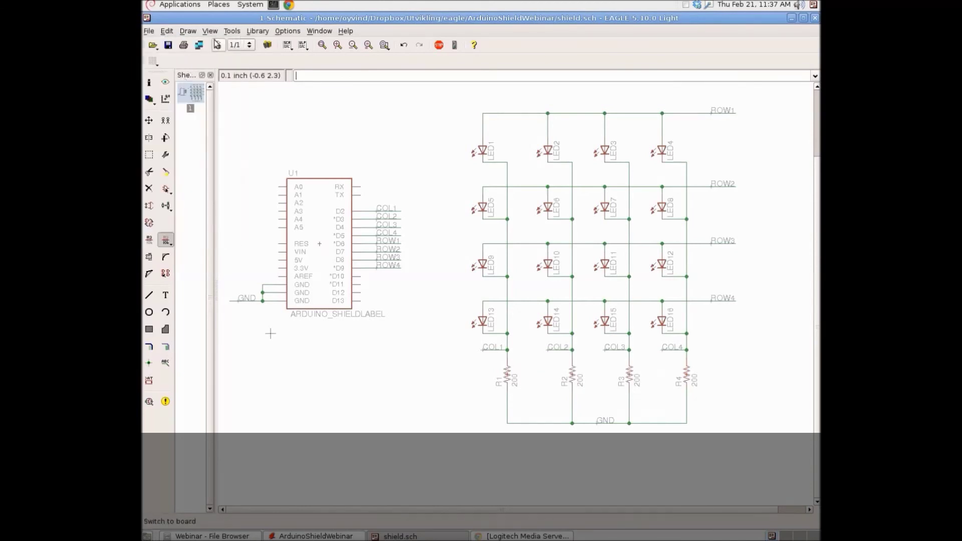
{"action": "left_click", "coordinate": [232, 31]}
{"action": "left_click", "coordinate": [241, 43]}
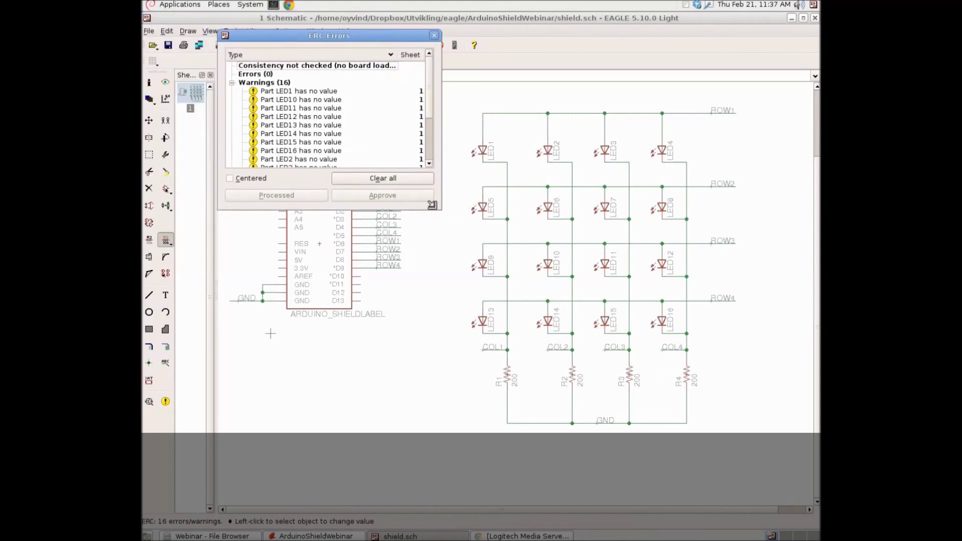
{"action": "left_click_drag", "start_coordinate": [432, 205], "coordinate": [574, 344]}
- Approve every LED 'has no value' warning, then close the ERC results
{"action": "left_click", "coordinate": [317, 93]}
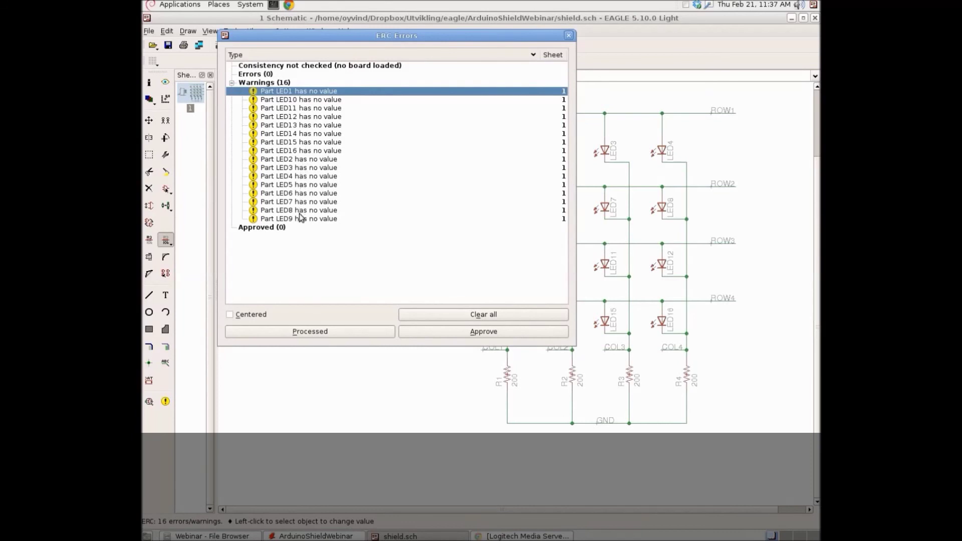
{"action": "left_click", "coordinate": [483, 332]}
{"action": "left_click", "coordinate": [483, 332]}
{"action": "left_click", "coordinate": [483, 331]}
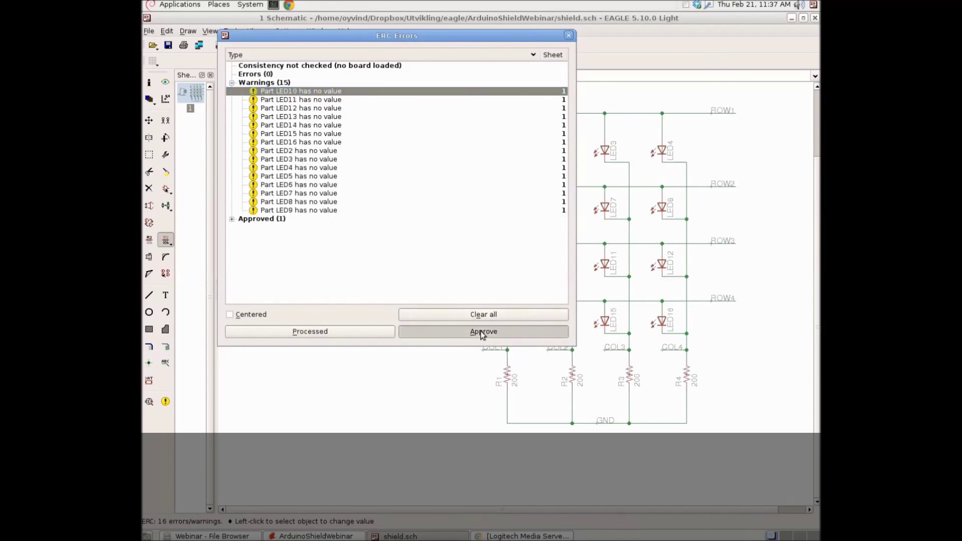
{"action": "left_click", "coordinate": [483, 332]}
{"action": "left_click", "coordinate": [483, 331]}
{"action": "left_click", "coordinate": [483, 332]}
{"action": "left_click", "coordinate": [484, 331]}
{"action": "left_click", "coordinate": [483, 331]}
{"action": "left_click", "coordinate": [483, 331]}
{"action": "left_click", "coordinate": [484, 331]}
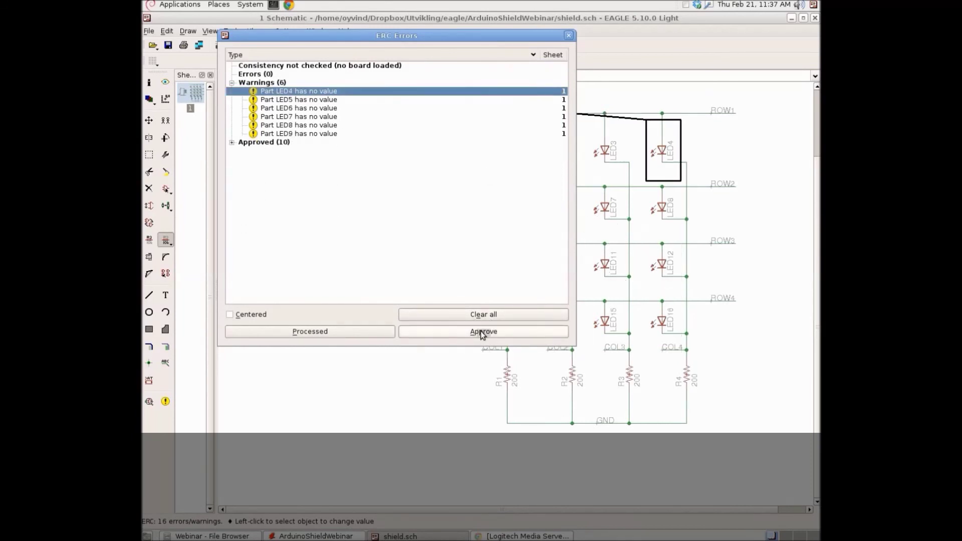
{"action": "left_click", "coordinate": [484, 331]}
{"action": "left_click", "coordinate": [484, 331]}
{"action": "left_click", "coordinate": [483, 331]}
{"action": "left_click", "coordinate": [483, 331]}
{"action": "left_click", "coordinate": [484, 332]}
{"action": "left_click", "coordinate": [483, 331]}
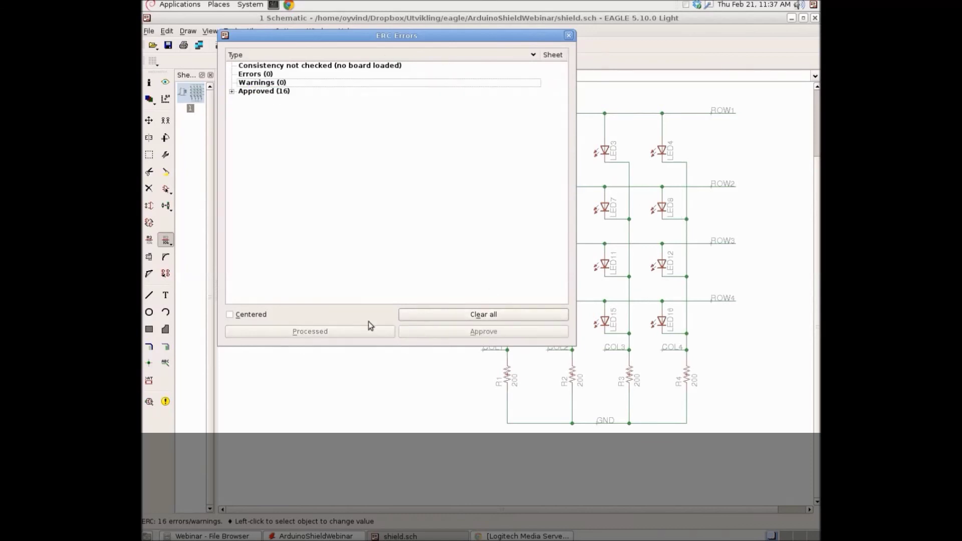
{"action": "left_click", "coordinate": [570, 35]}
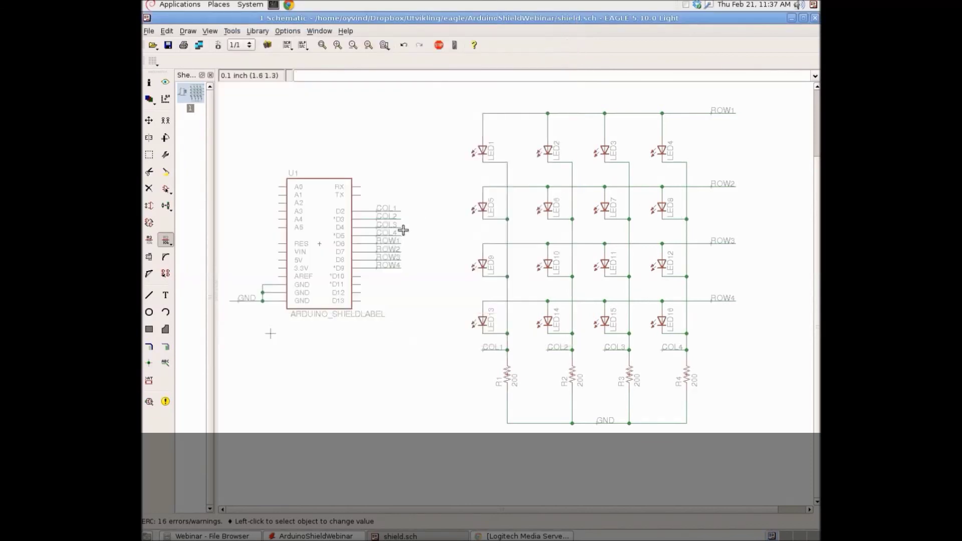